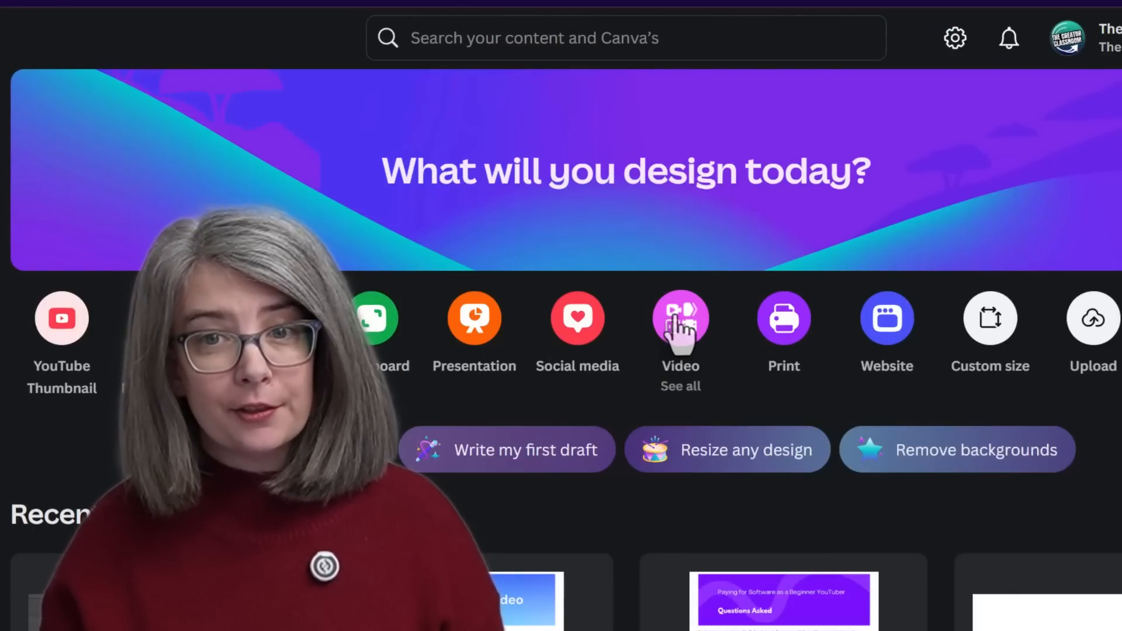
Step: Create a new Video (1080p) design and name it "Brand Animated Overlay"
click(676, 318)
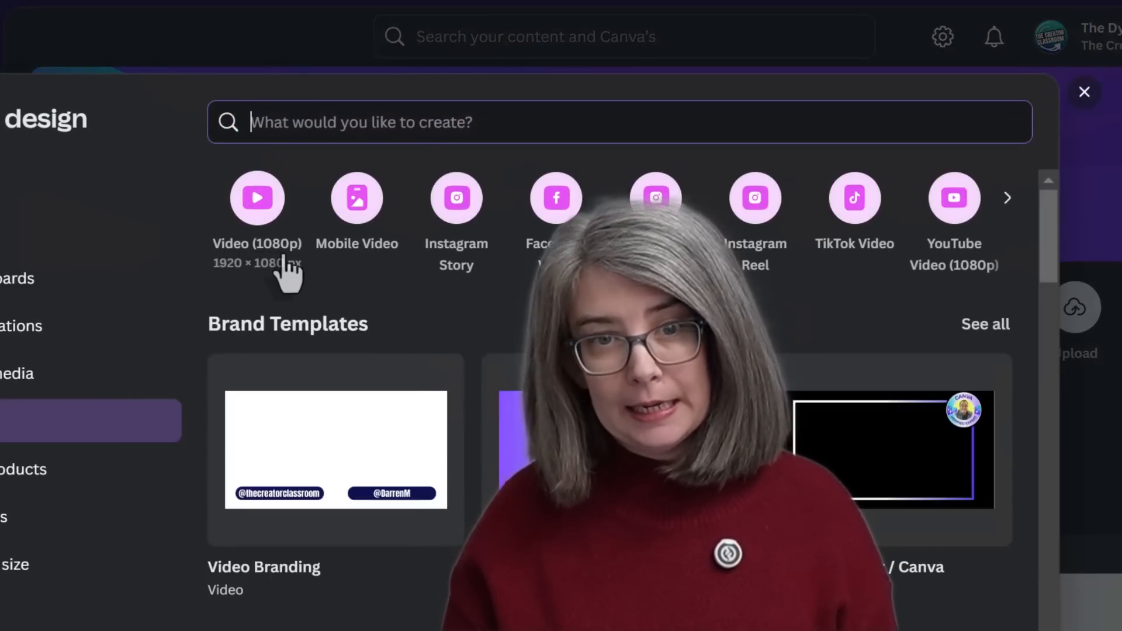
click(259, 205)
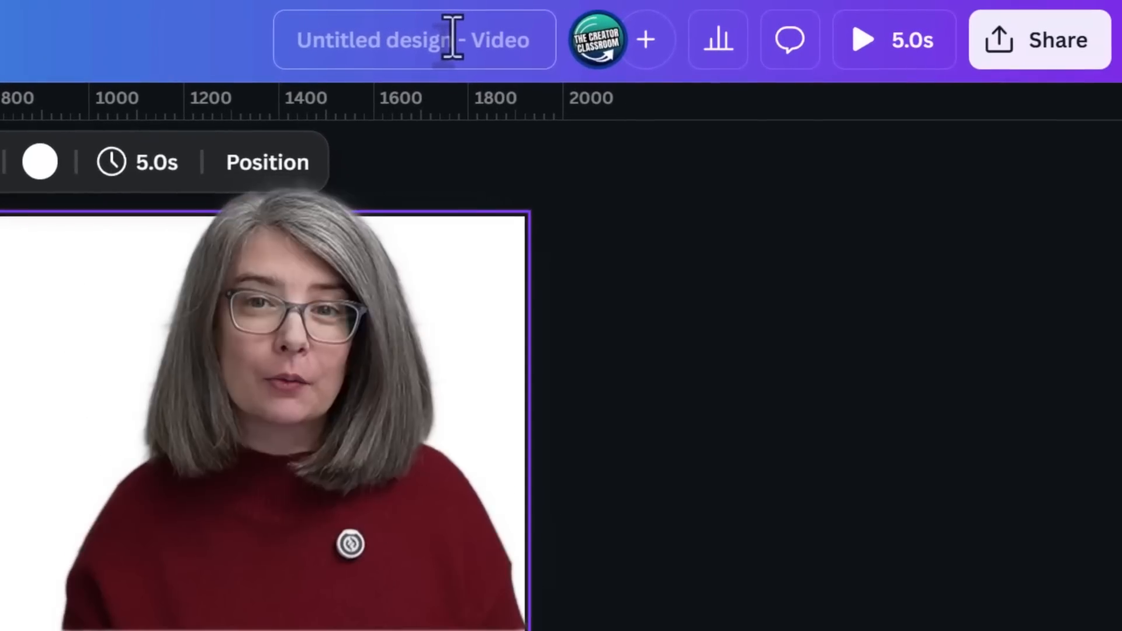
click(453, 37)
key(BackSpace)
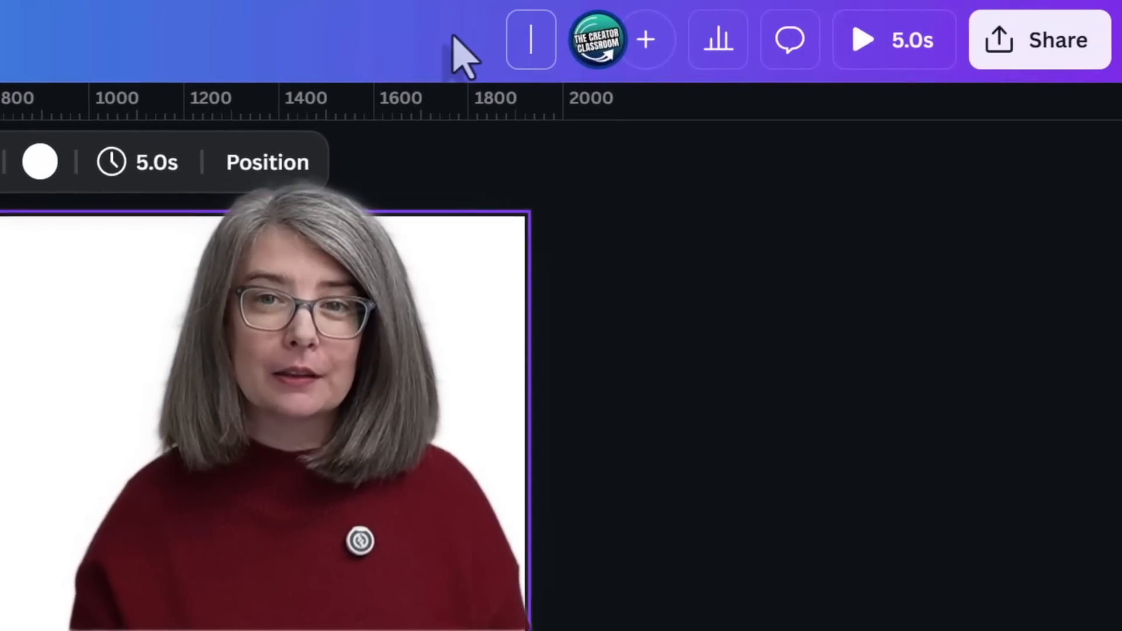
text(Brand Animated Overl)
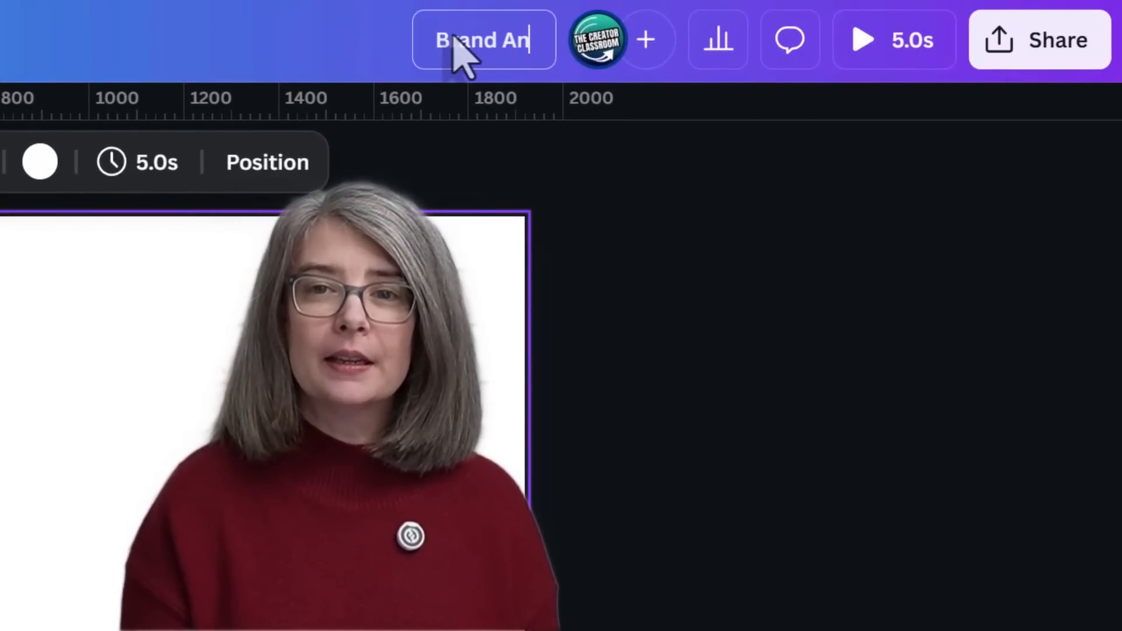
text(ay)
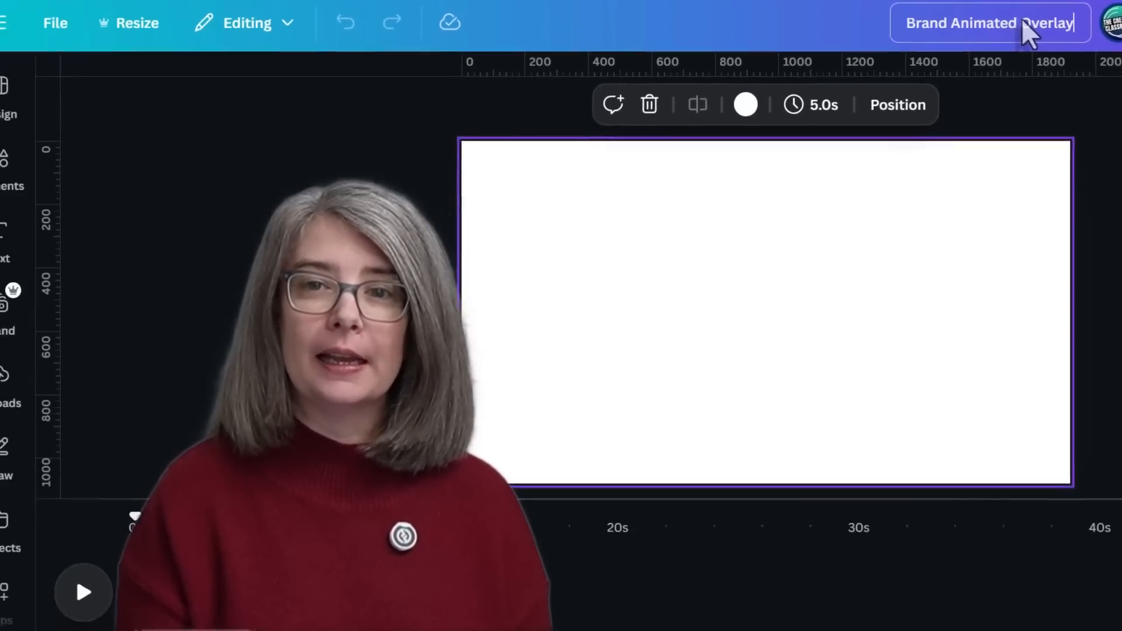
click(220, 393)
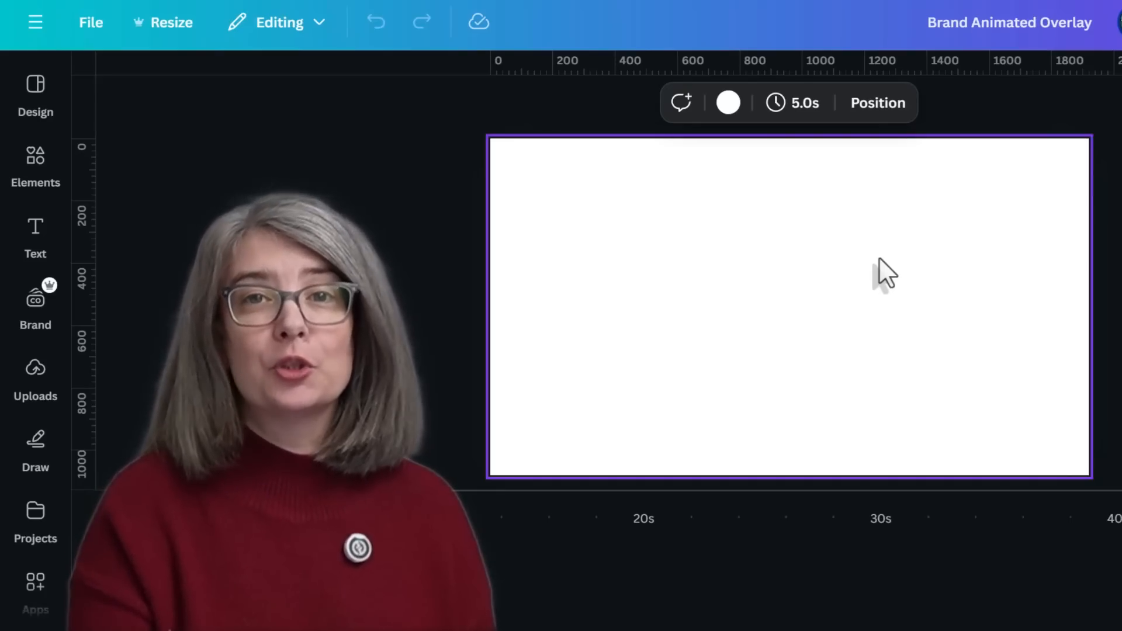
Step: Set the blank page's background colour to black from the default solid colours
click(726, 110)
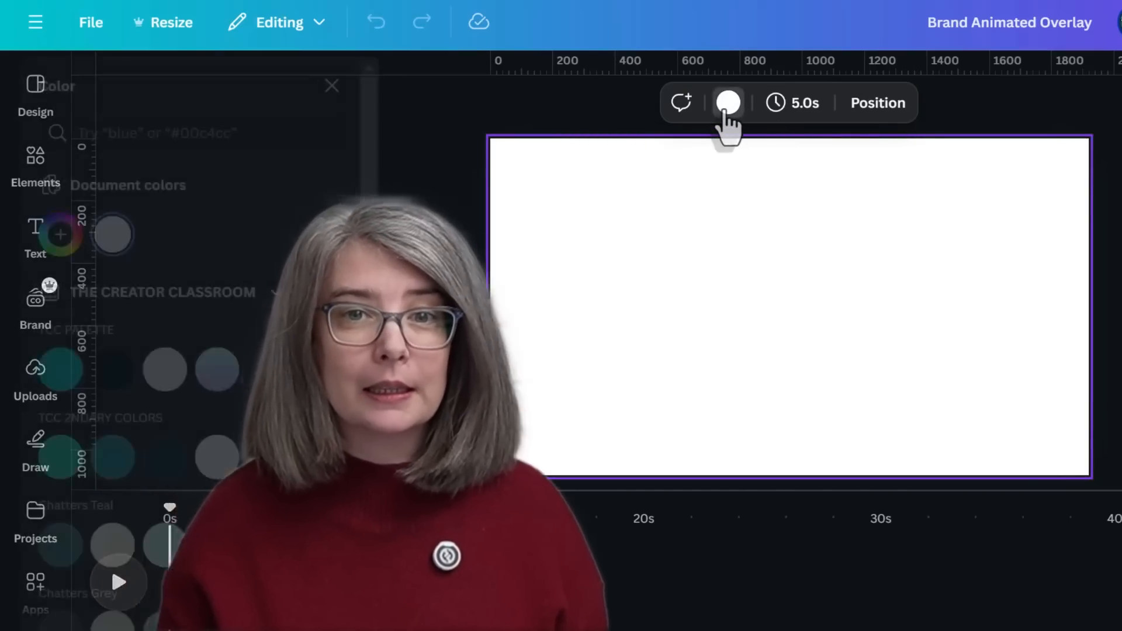
scroll(225, 281, down, 3)
scroll(224, 274, down, 7)
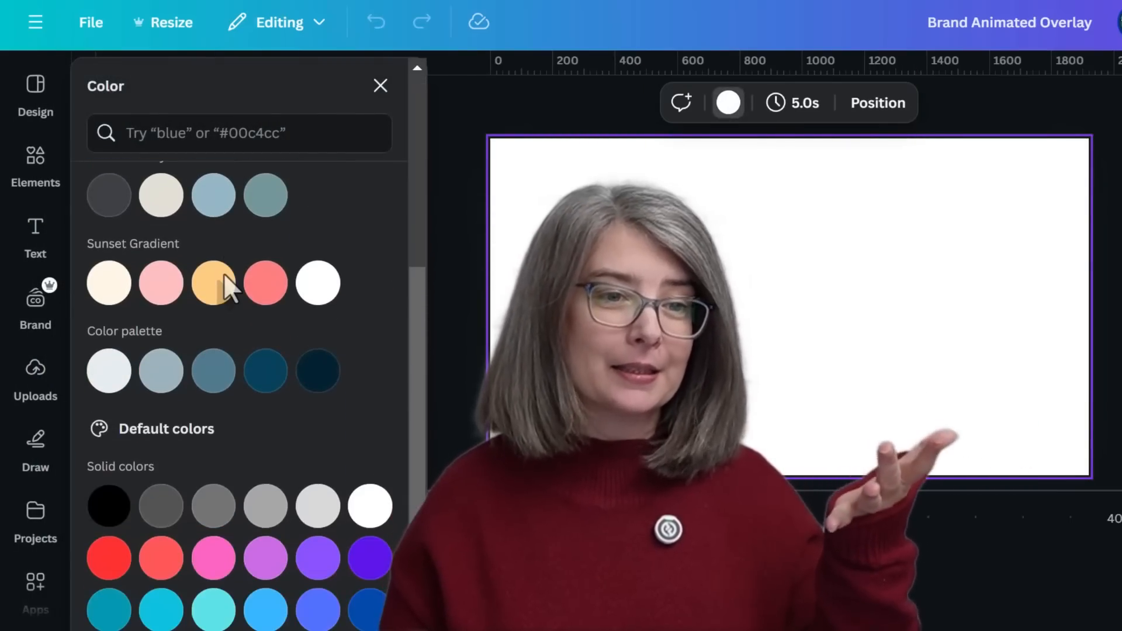
scroll(227, 292, up, 2)
scroll(226, 289, down, 2)
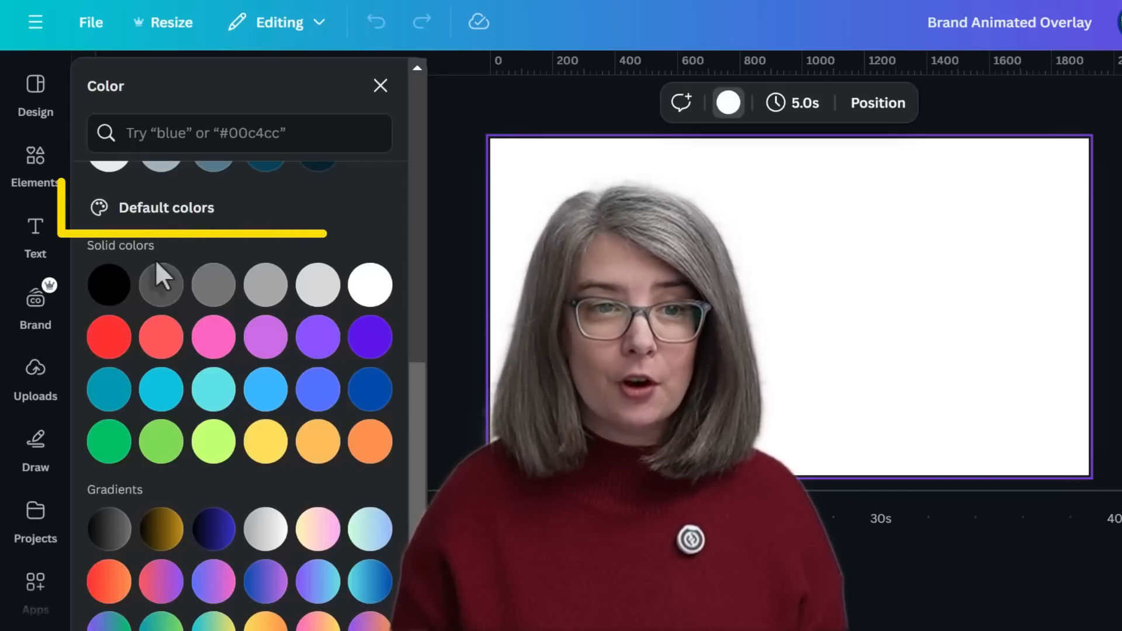
click(113, 291)
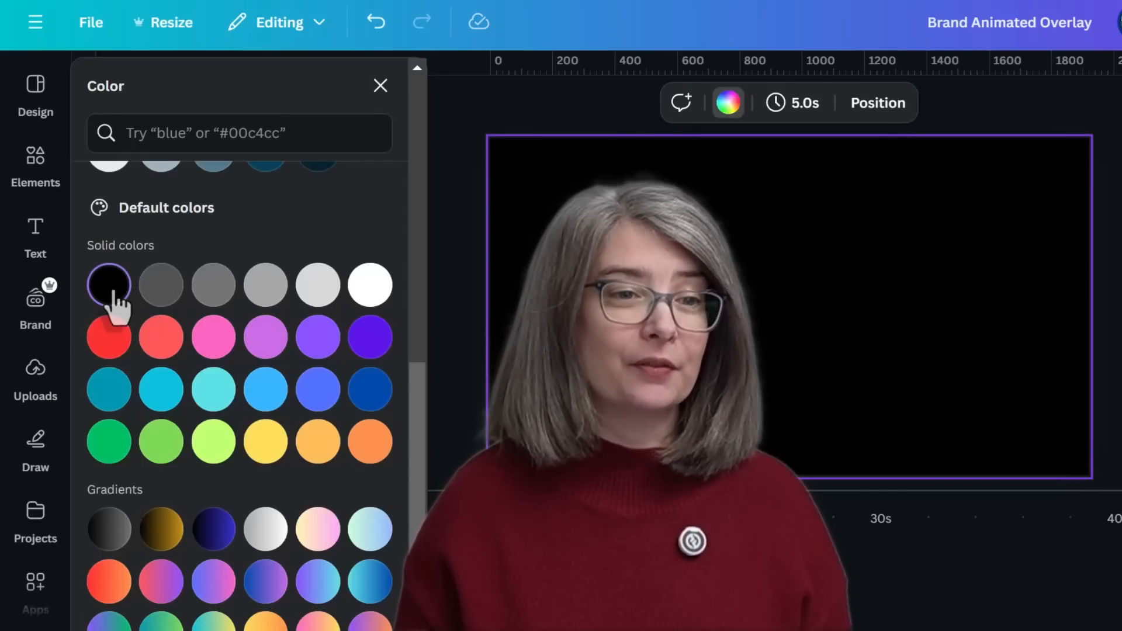
key(Escape)
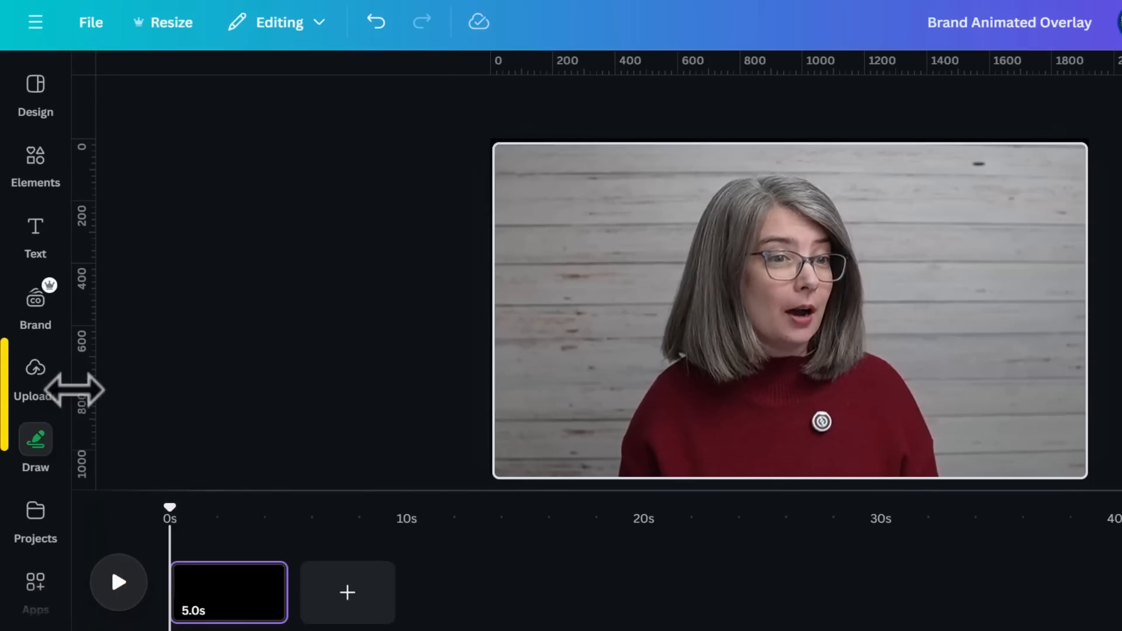
Step: Find "coffee" videos among the elements, add the 10-second clip of coffee poured into a white cup, and make it the page background
click(35, 377)
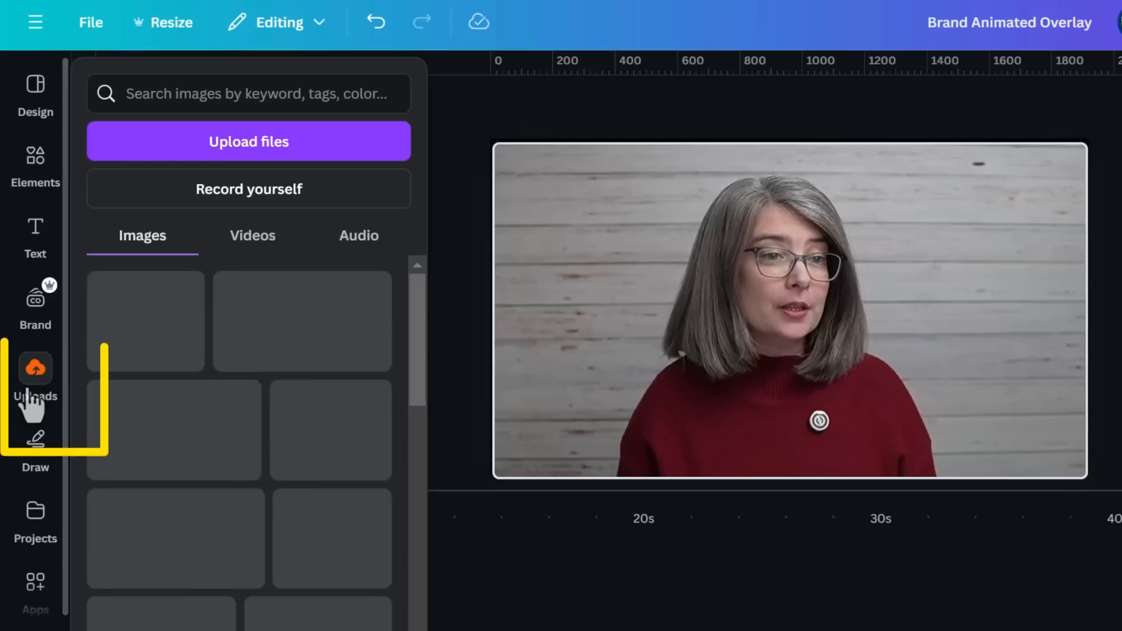
click(35, 164)
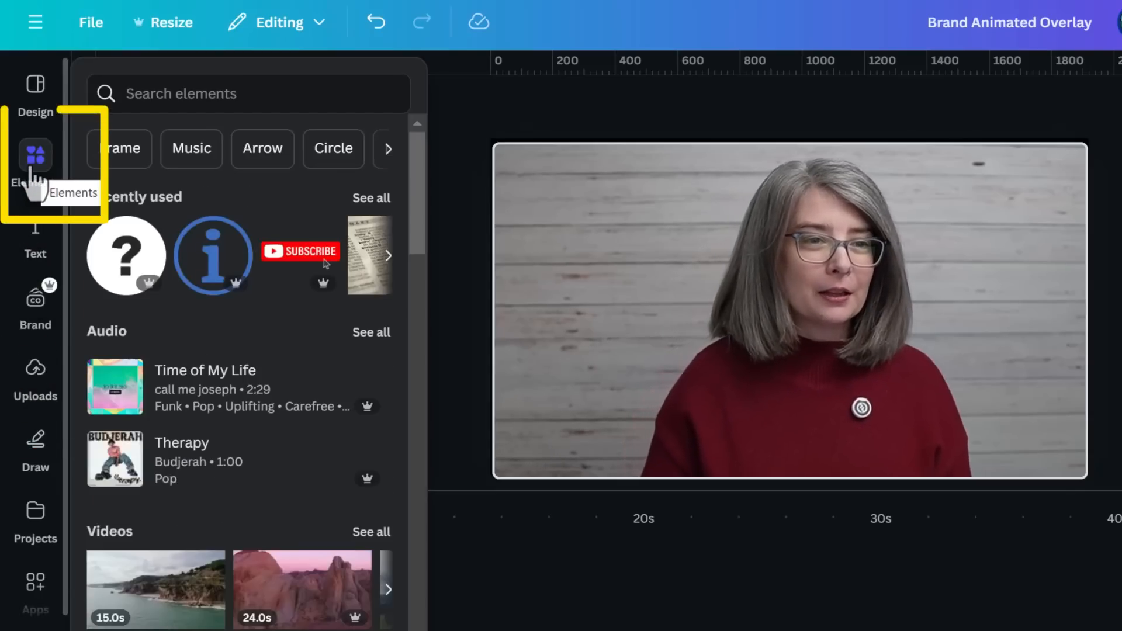
click(188, 92)
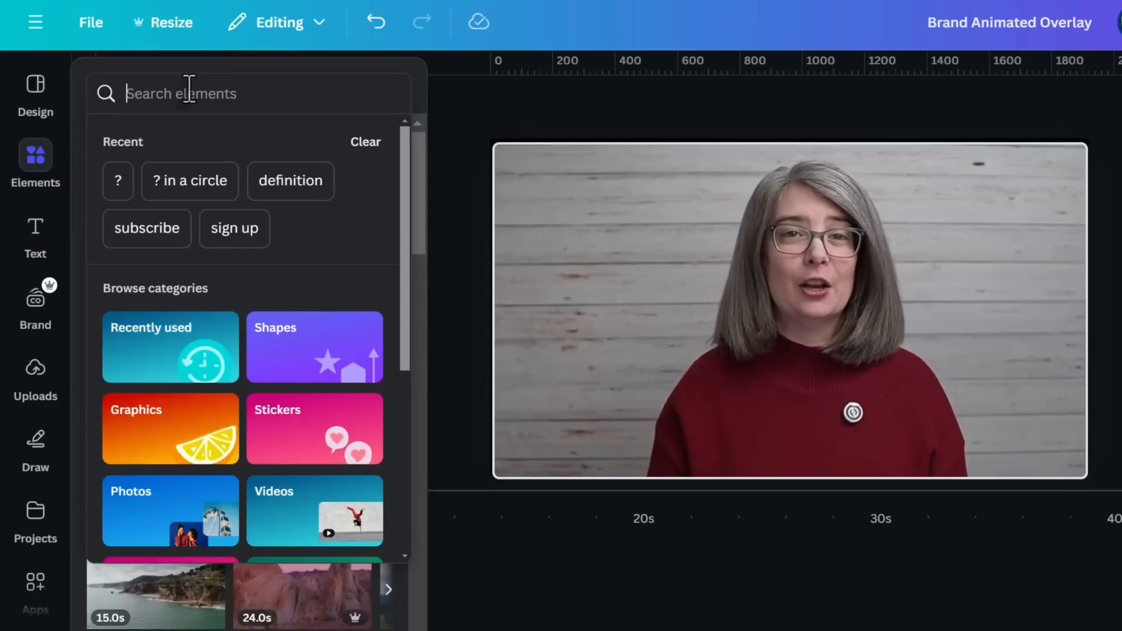
text(coffee)
key(Return)
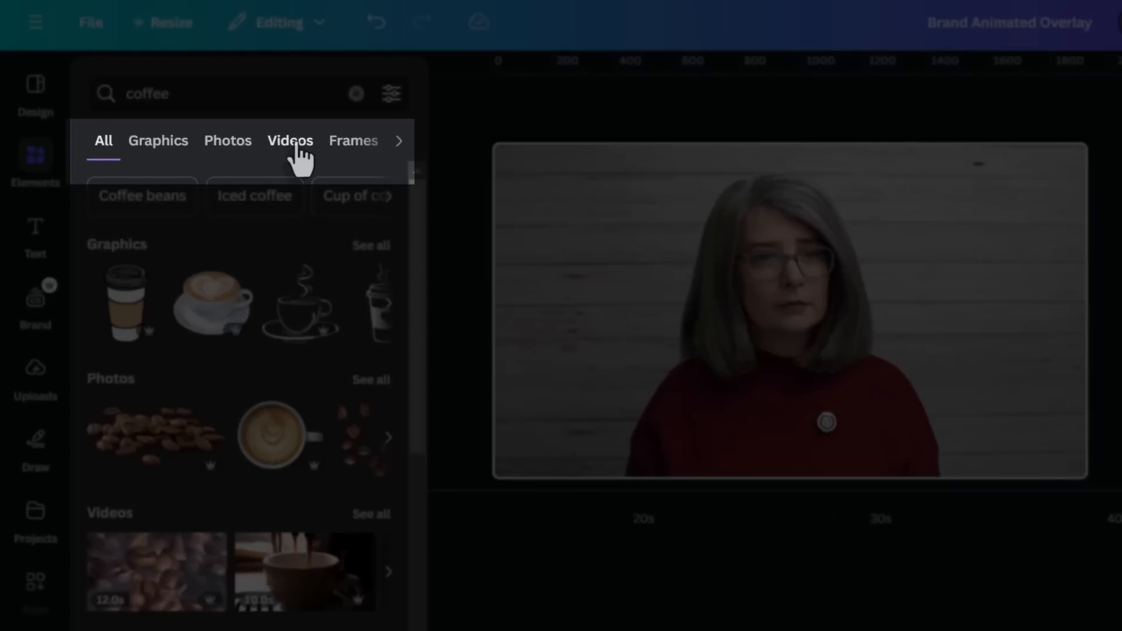
click(292, 143)
scroll(319, 394, down, 2)
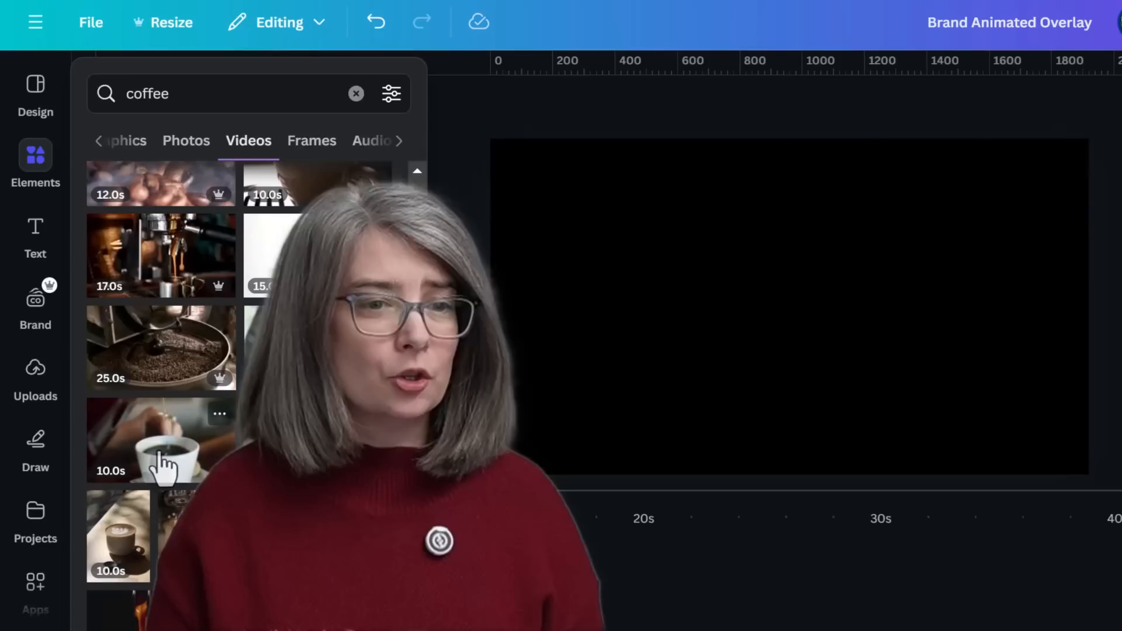
click(165, 462)
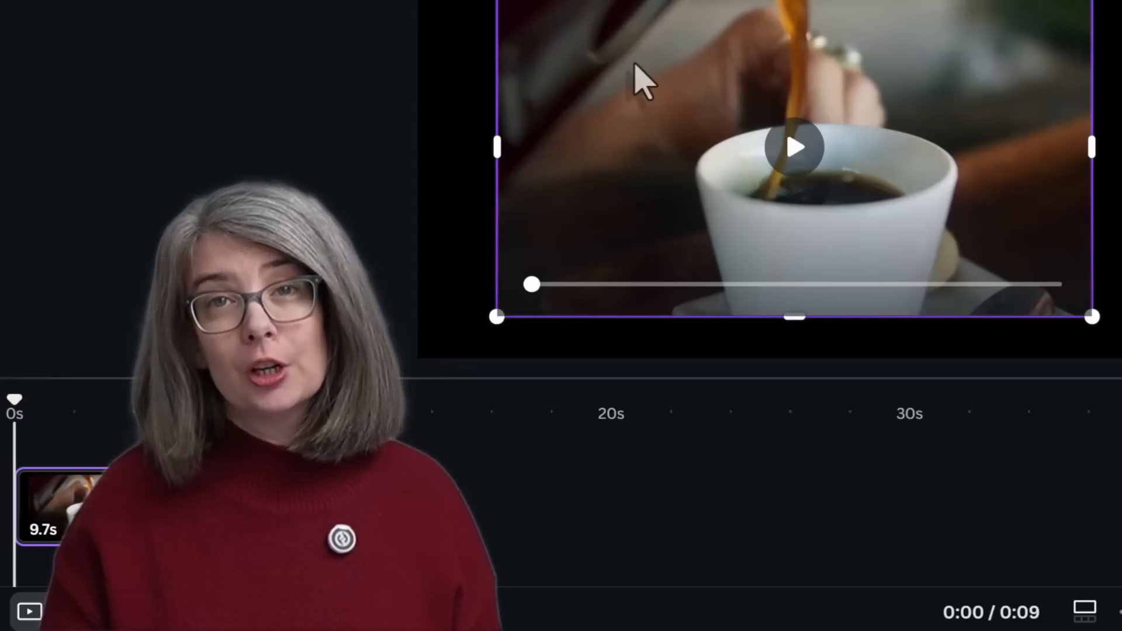
right_click(634, 66)
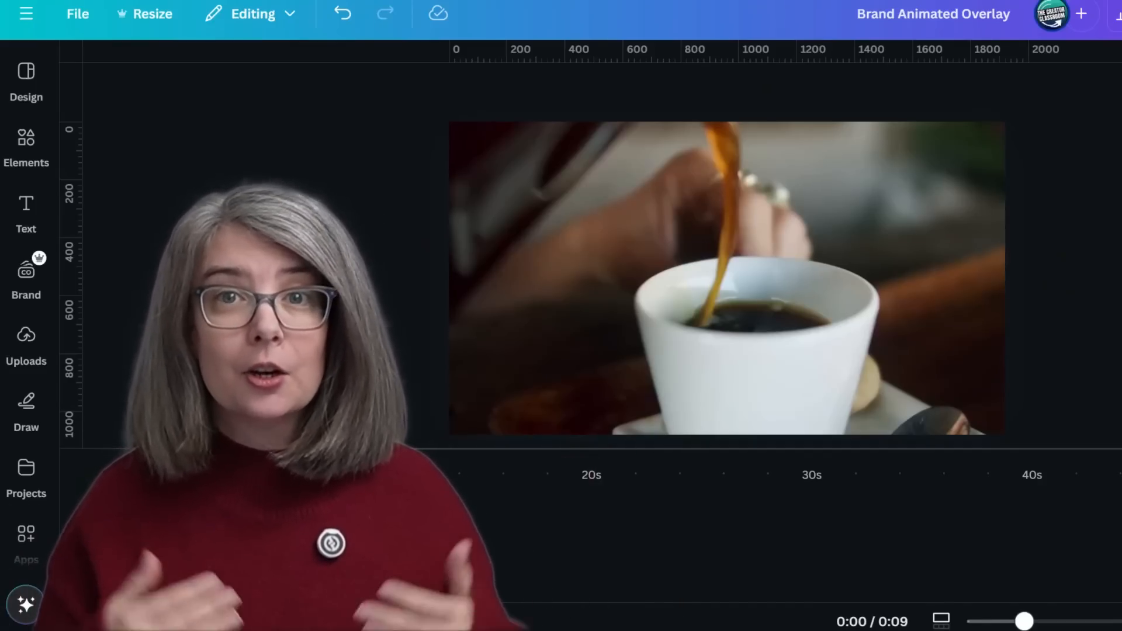
Step: Set the background coffee video's transparency to 55
click(849, 288)
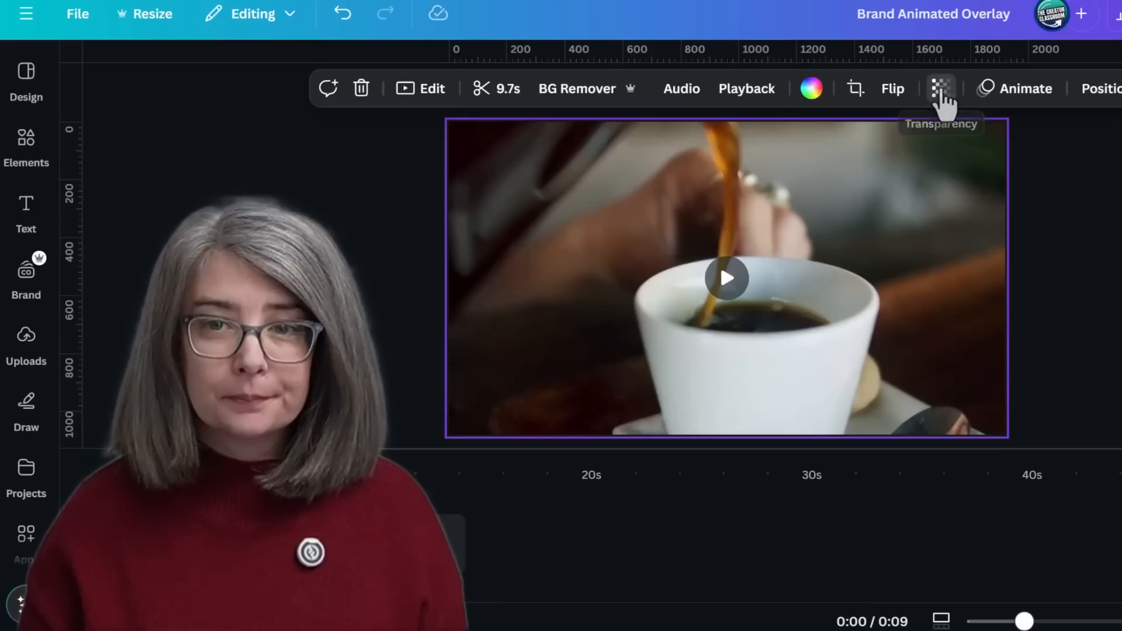
click(940, 94)
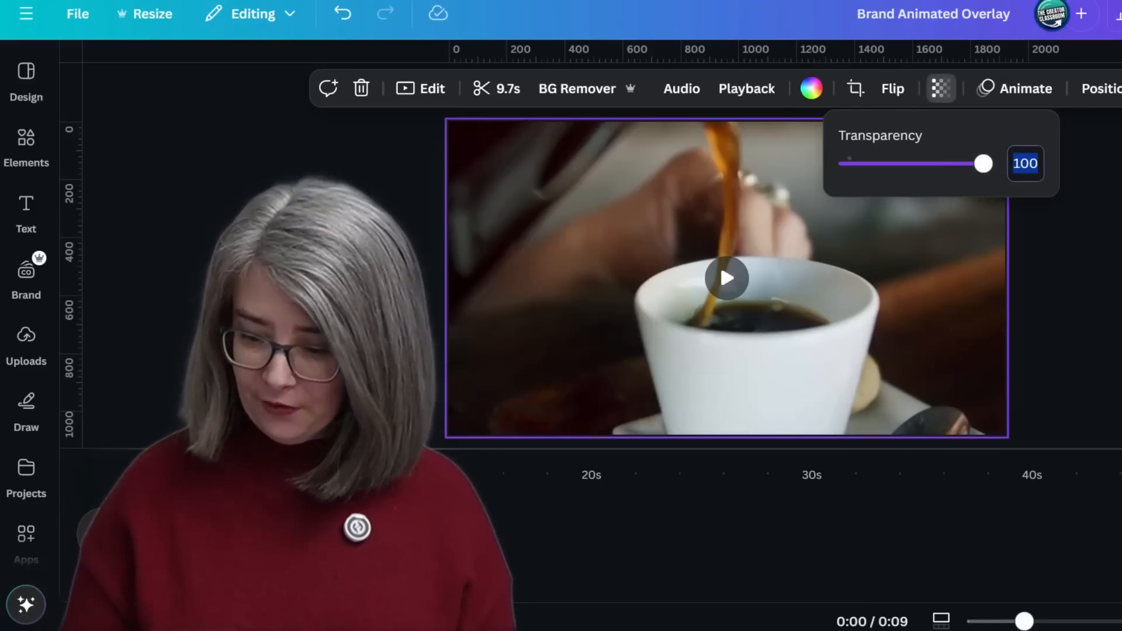
text(50)
key(Return)
text(55)
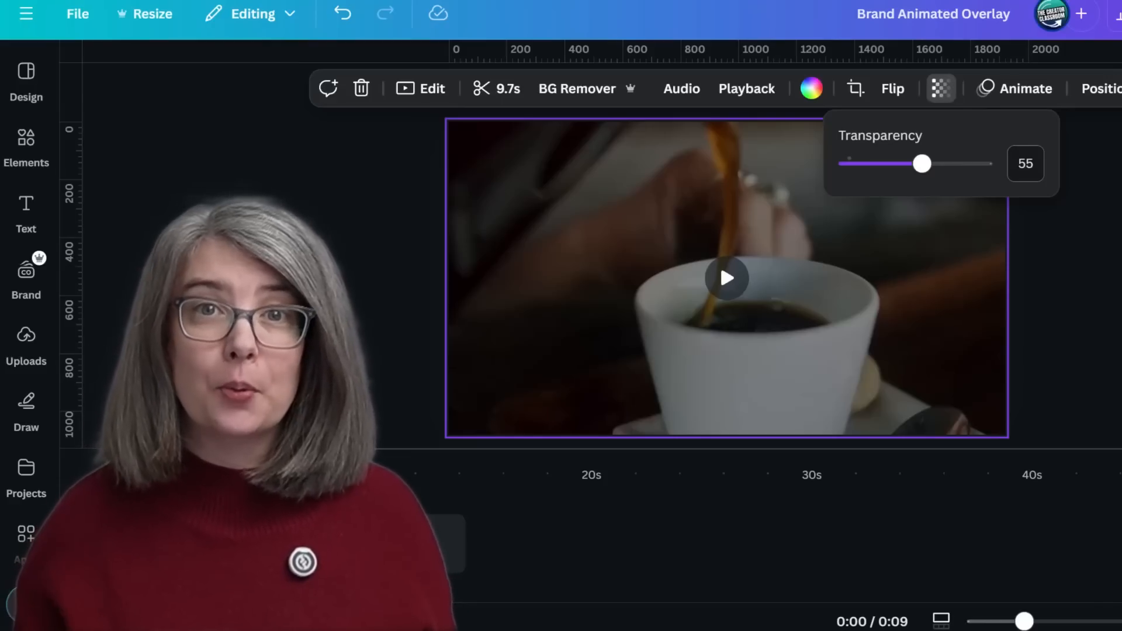
key(Escape)
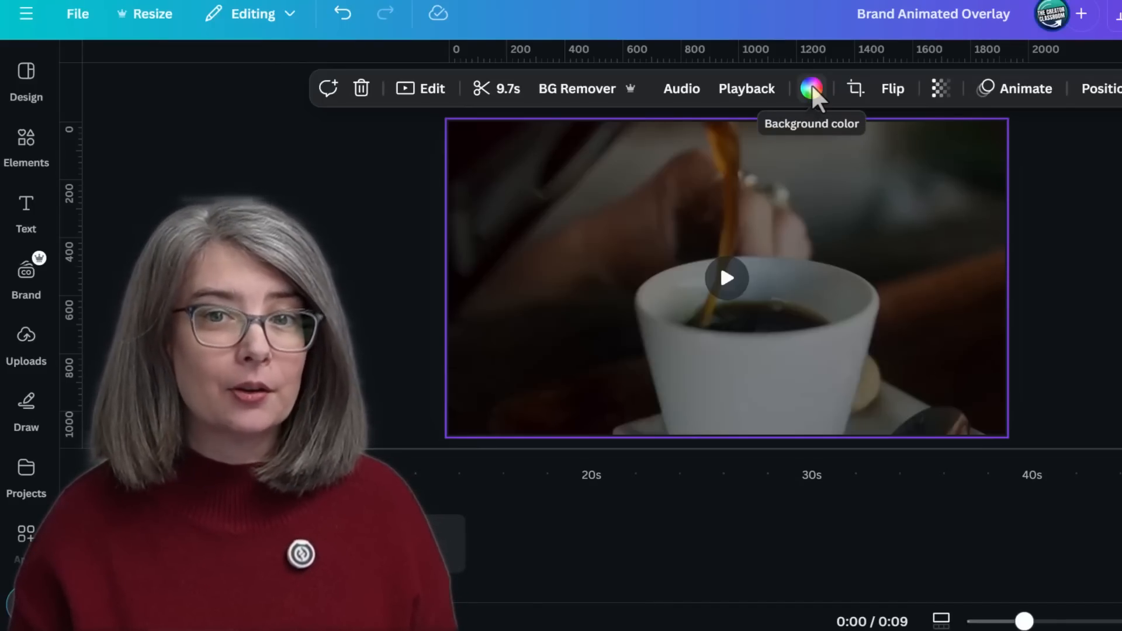
Step: Try gradient, pink, orange, blue and teal background colours behind the coffee video, and settle on dark grey
click(811, 88)
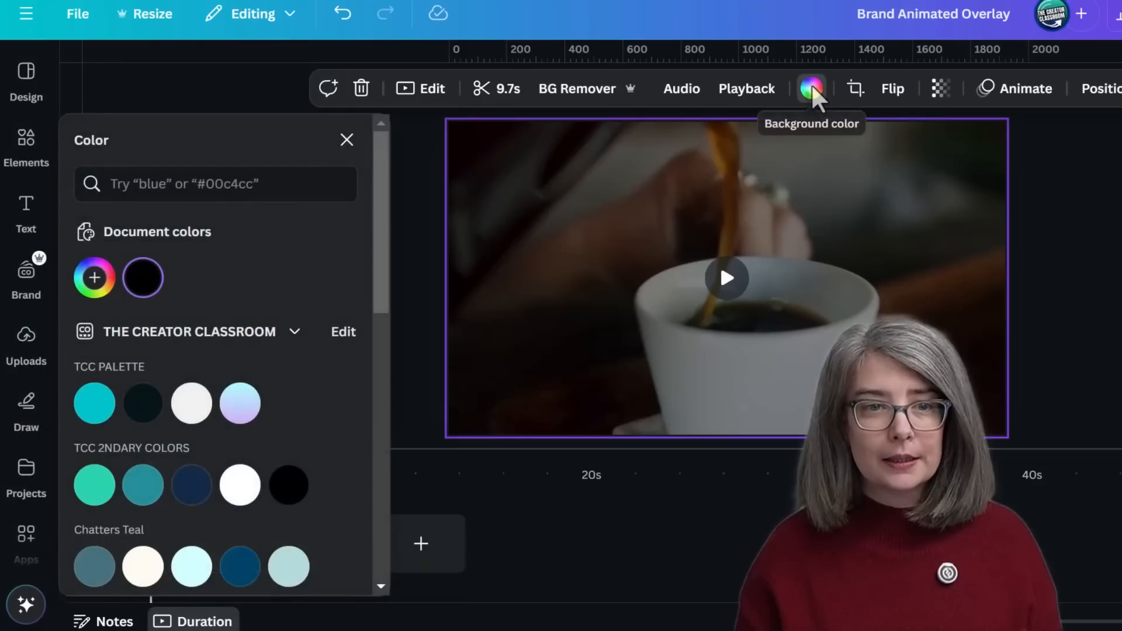
click(241, 404)
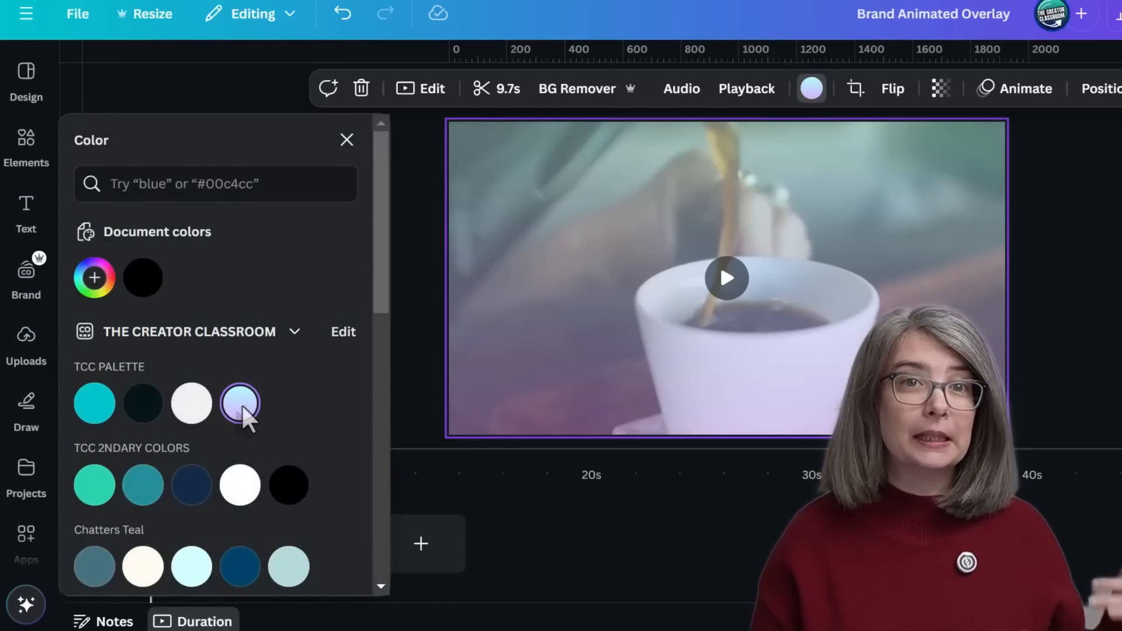
scroll(241, 405, down, 10)
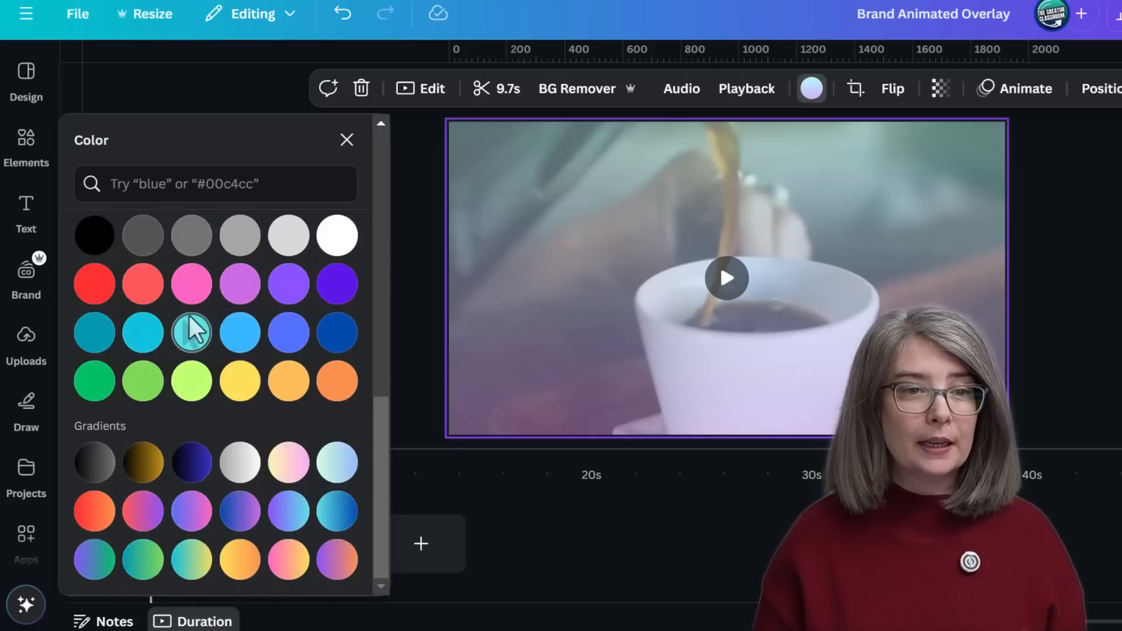
click(191, 285)
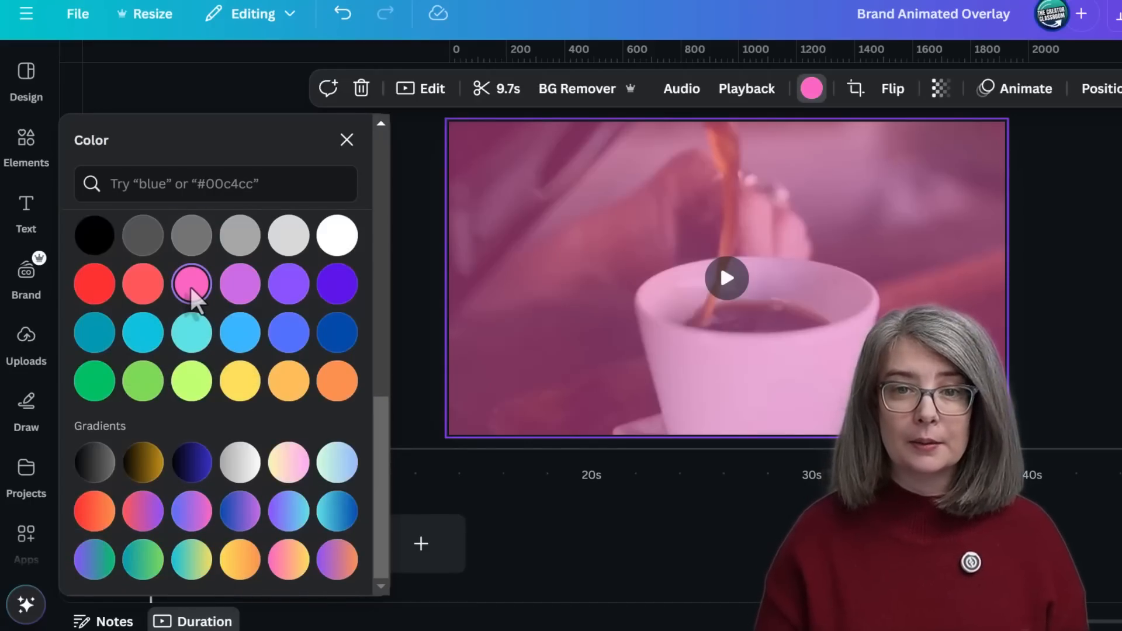
click(93, 283)
click(335, 385)
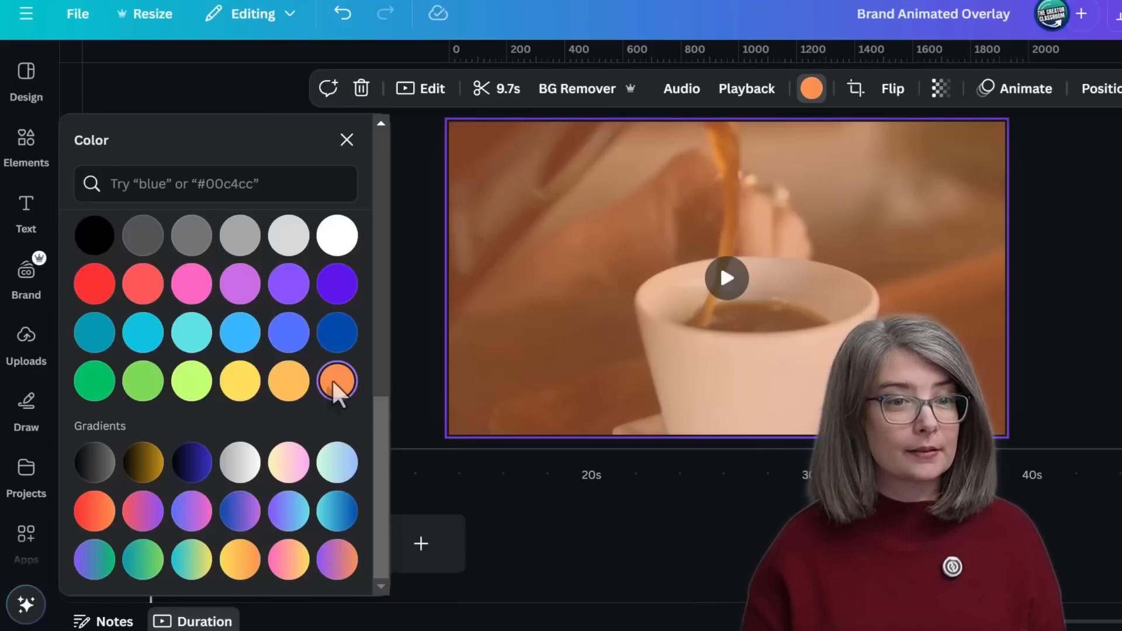
click(193, 462)
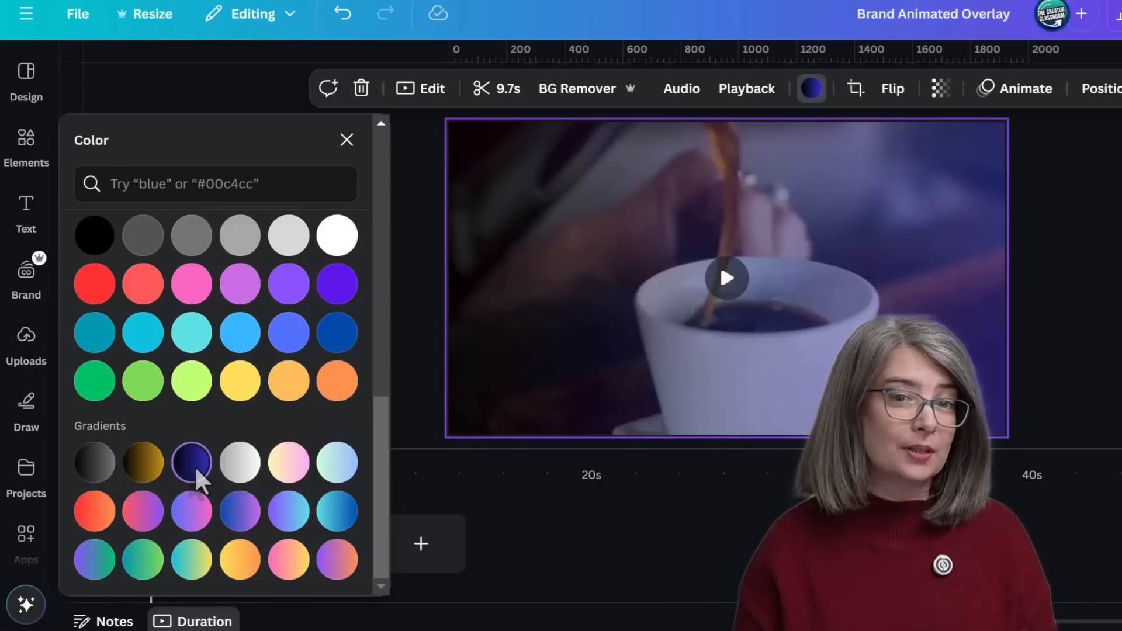
click(247, 330)
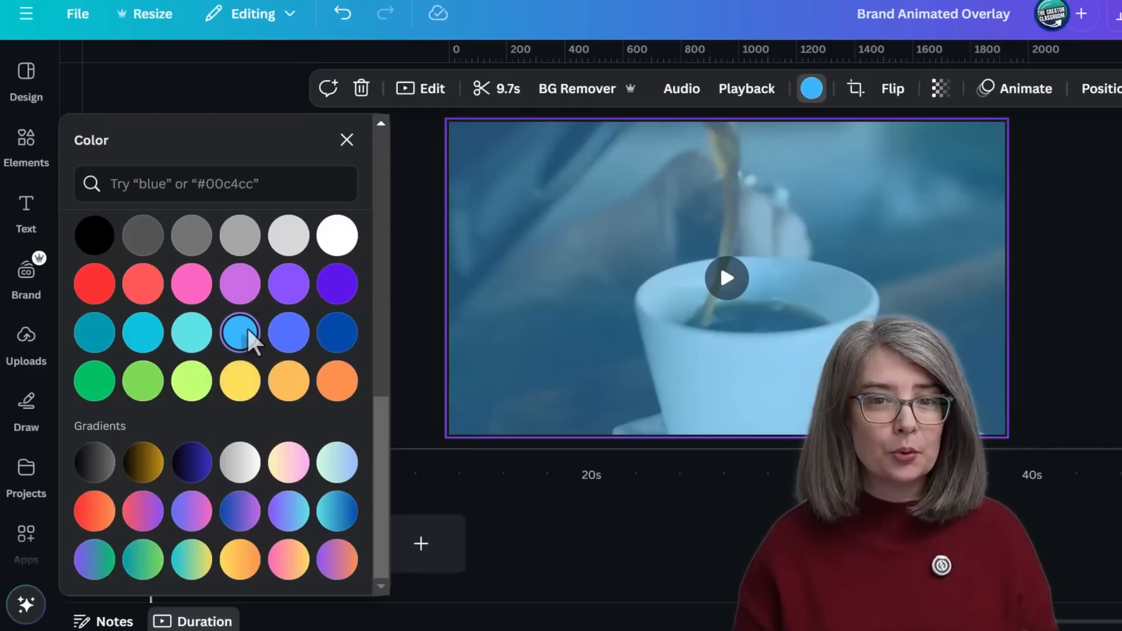
click(98, 330)
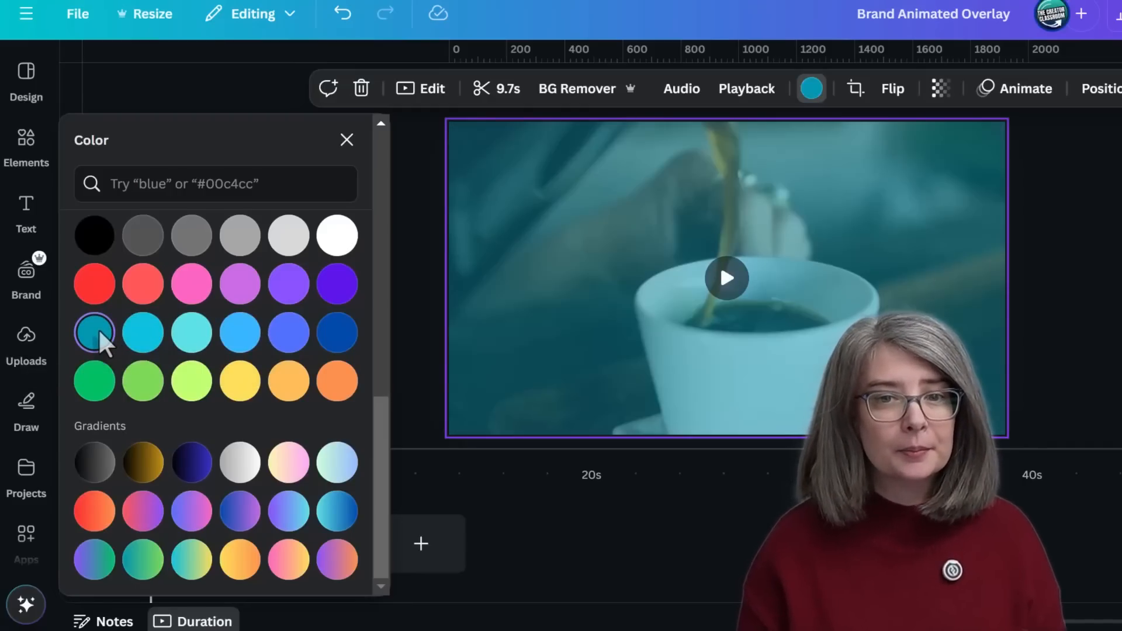
click(132, 230)
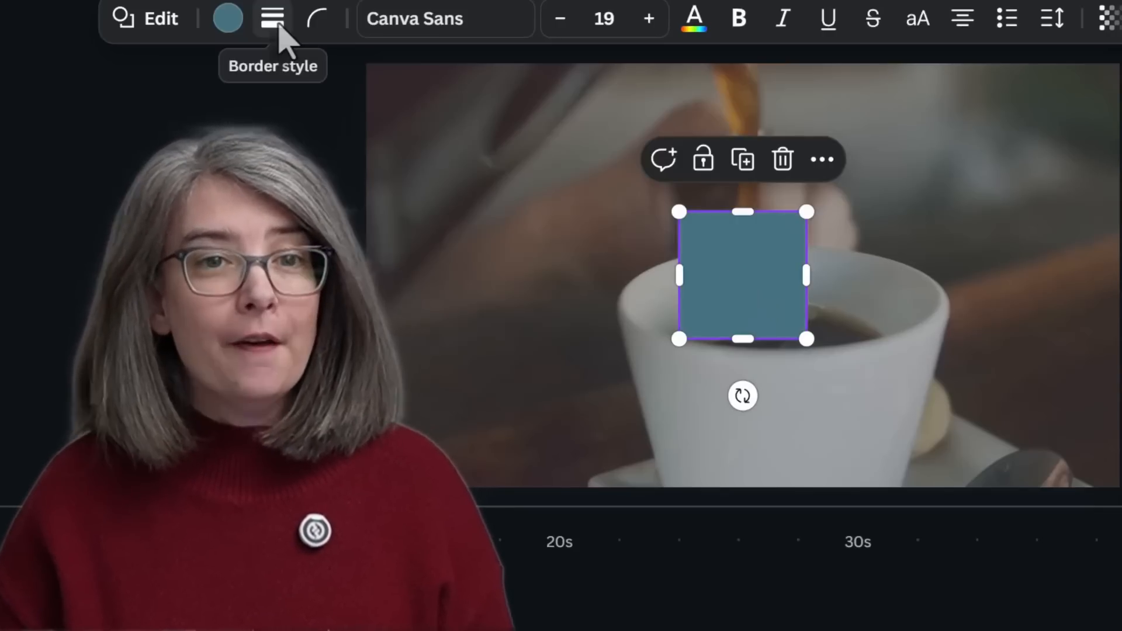
Step: Give the square a solid border with a weight of 25 and set its fill to no color
click(278, 26)
click(425, 188)
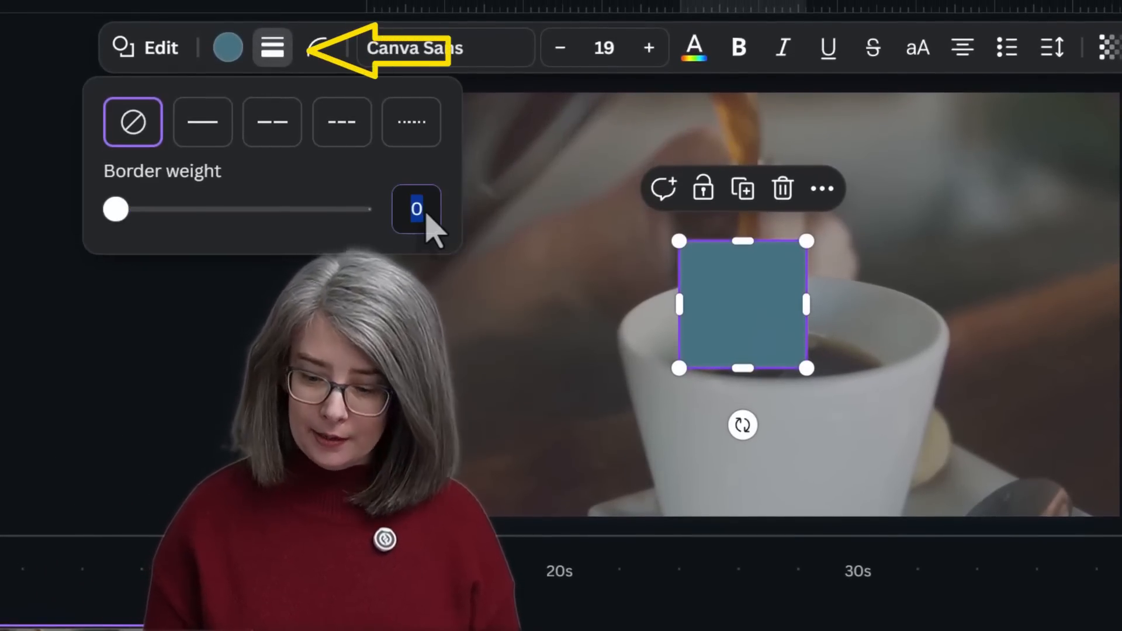
text(25)
key(Return)
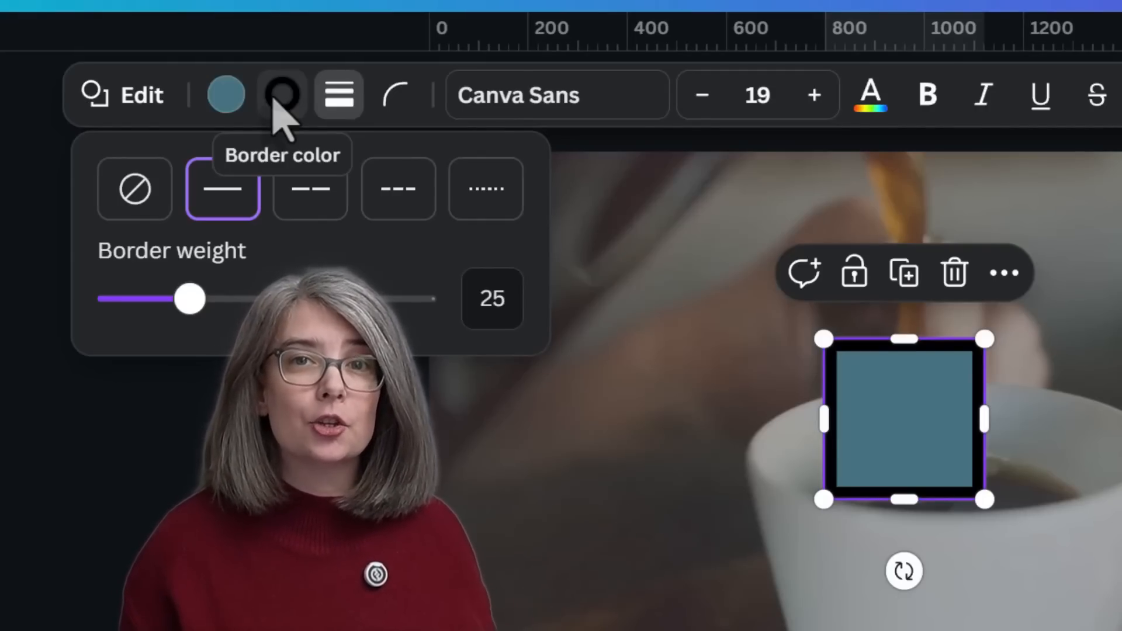
click(225, 94)
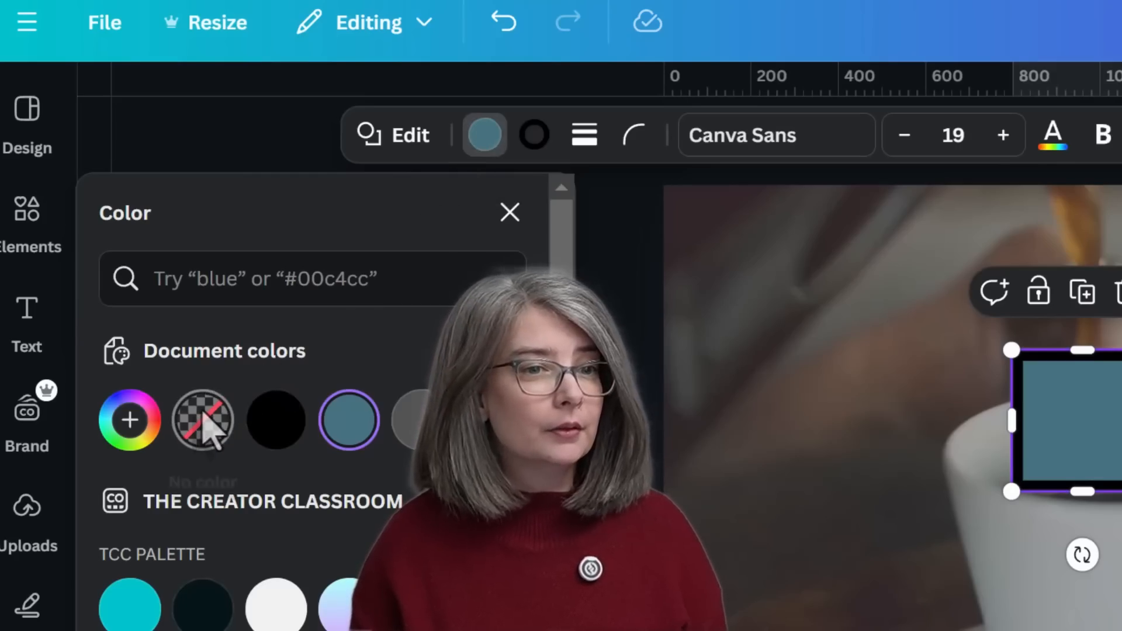
click(202, 419)
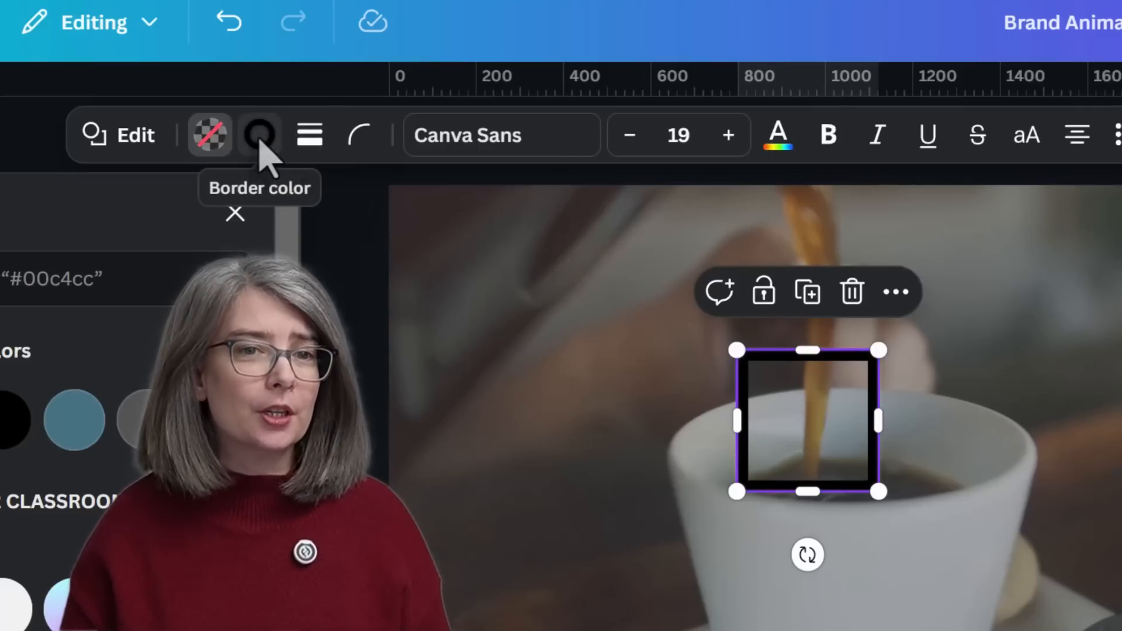
Step: Make the square's border white and move the square beside the coffee cup, level with the page's vertical middle
click(260, 137)
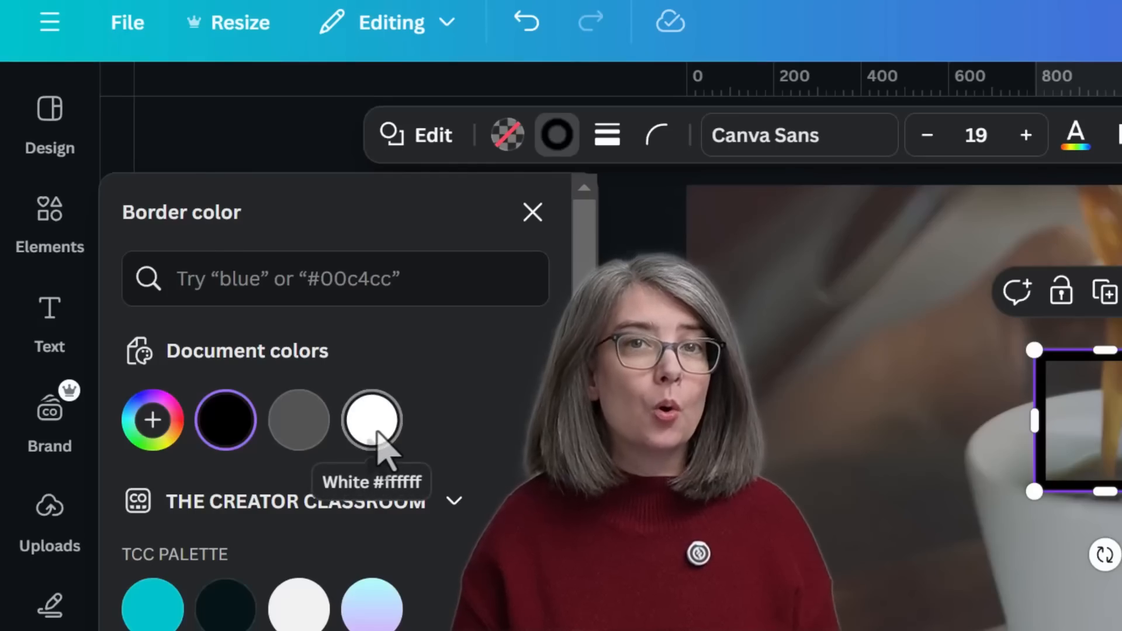
click(374, 424)
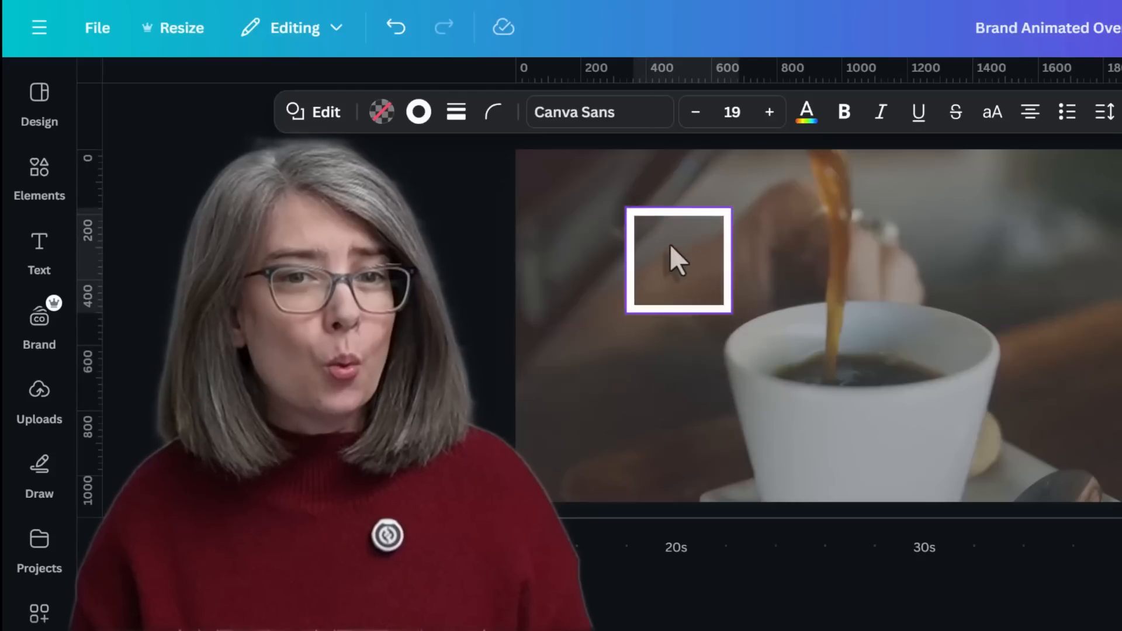
drag(670, 243, 647, 303)
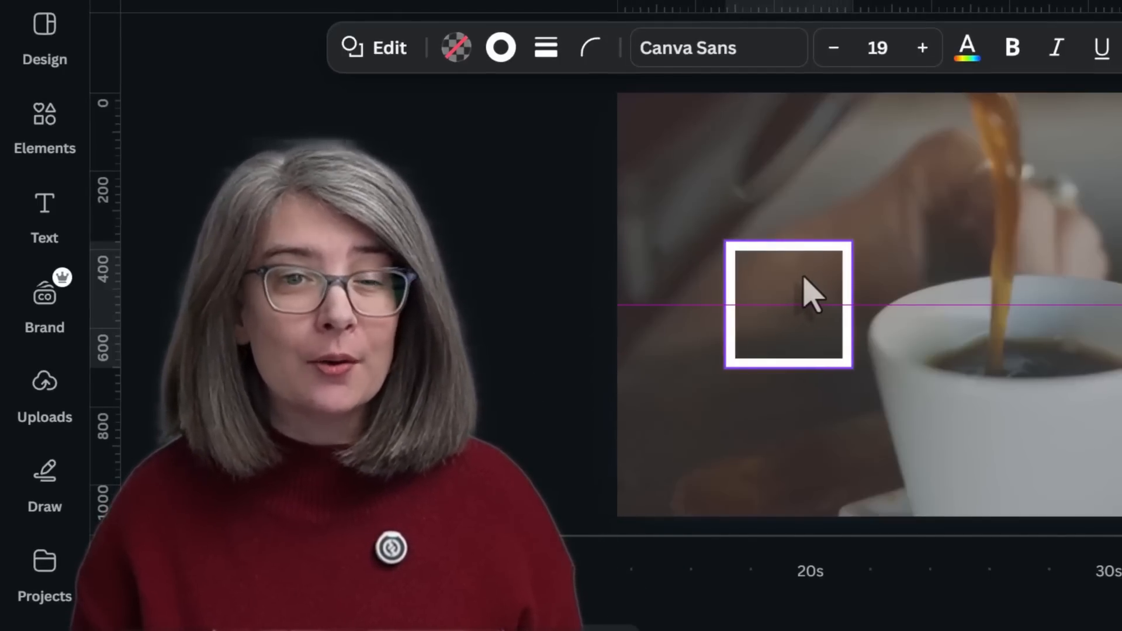
drag(803, 278, 861, 296)
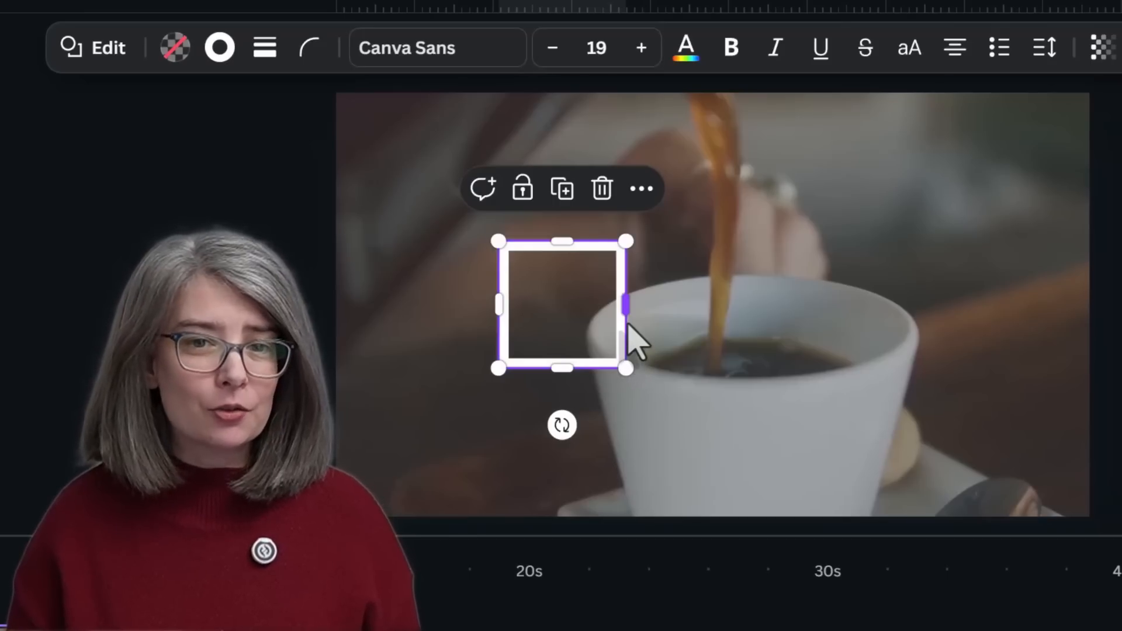
Step: Stretch the white square sideways into a rectangle about 1200 px wide and place it over the coffee cup
drag(631, 306, 972, 318)
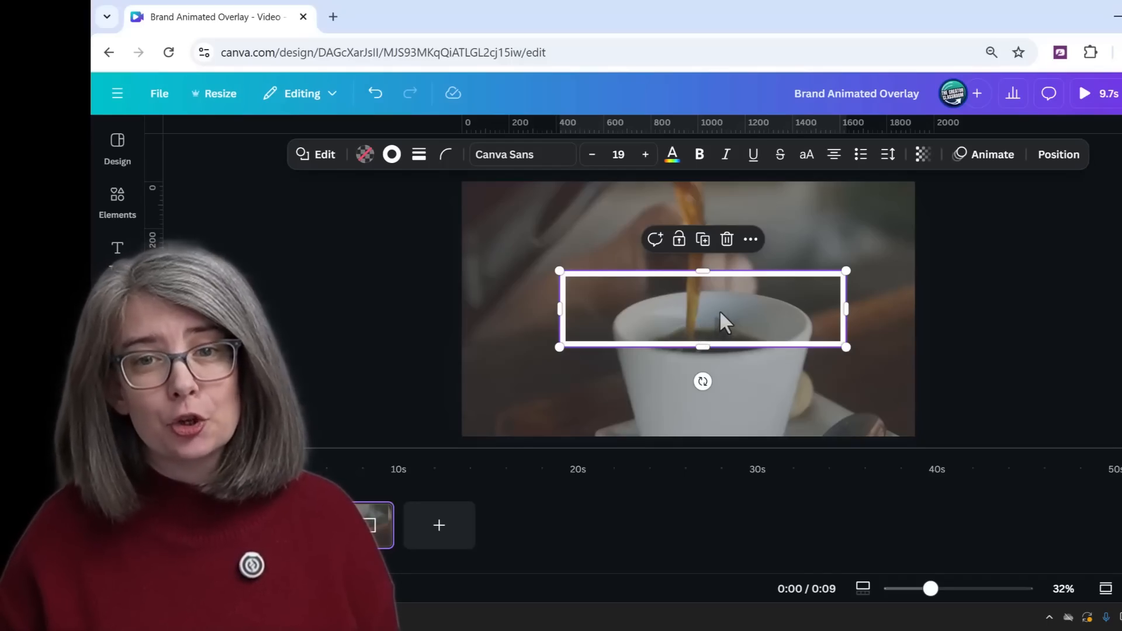
drag(720, 311, 679, 322)
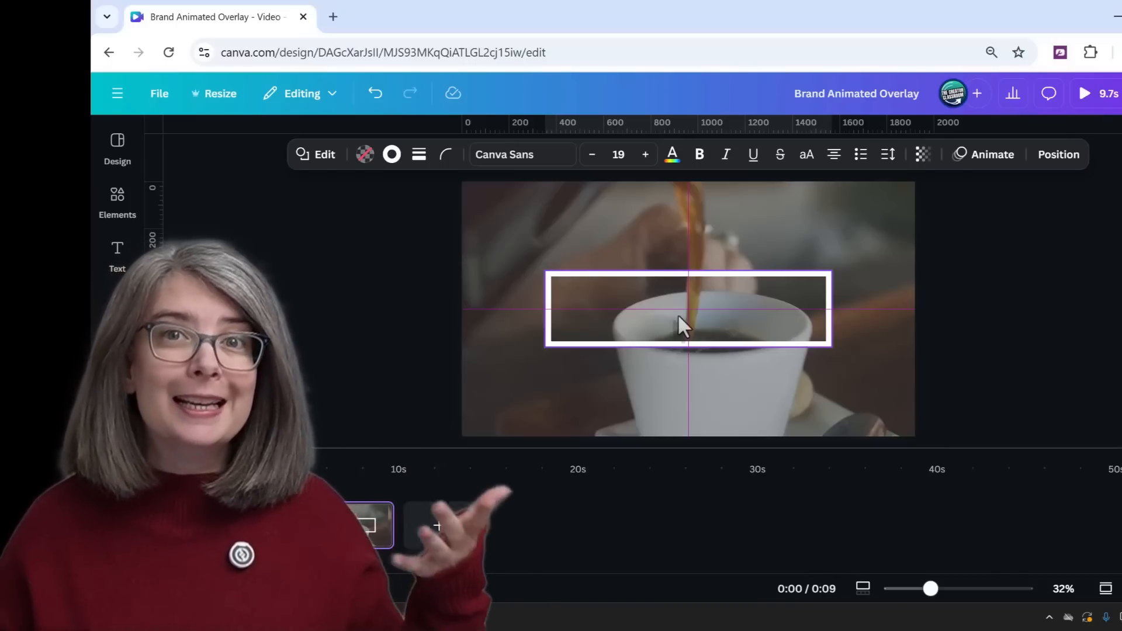
drag(678, 313, 714, 328)
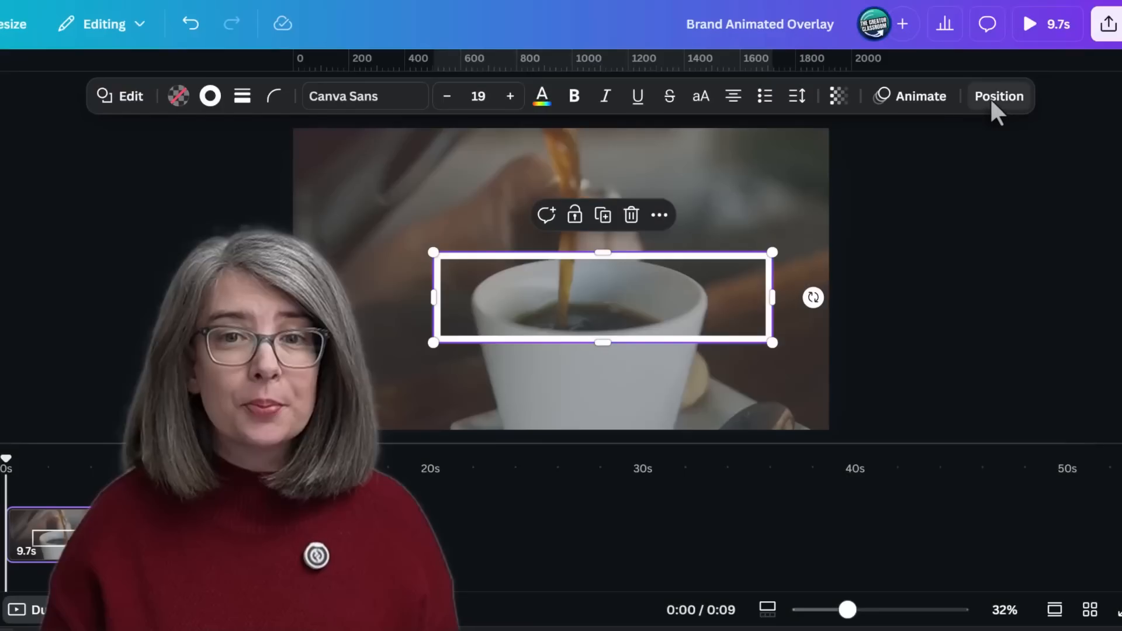
Step: Align the white rectangle to the page, centered horizontally and in the middle vertically
click(993, 98)
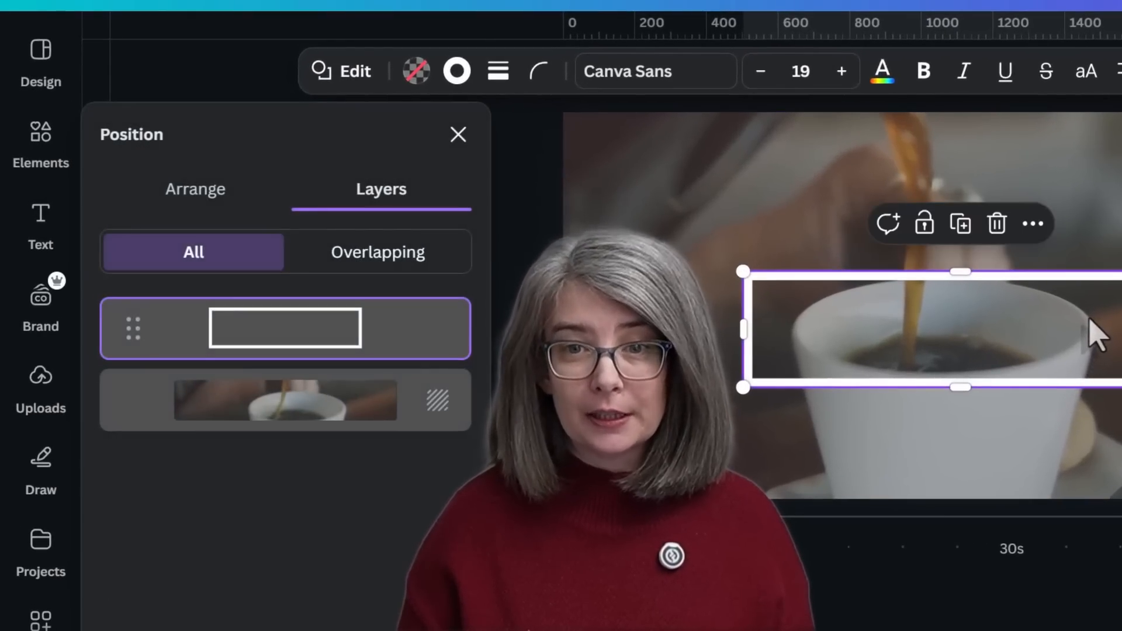
click(189, 198)
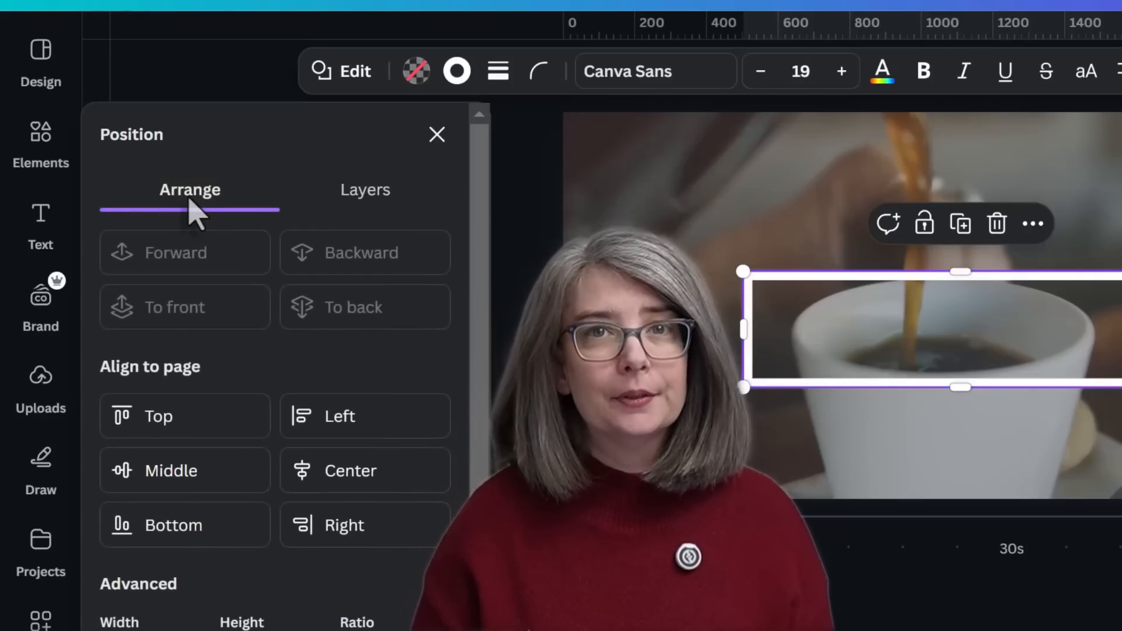
click(381, 482)
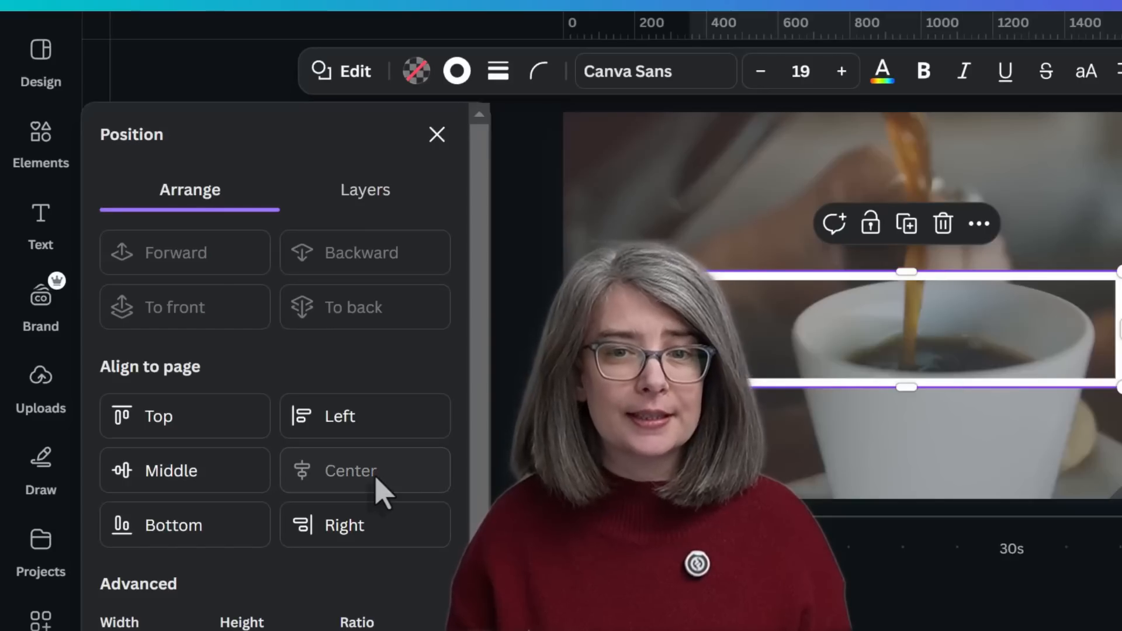
click(182, 475)
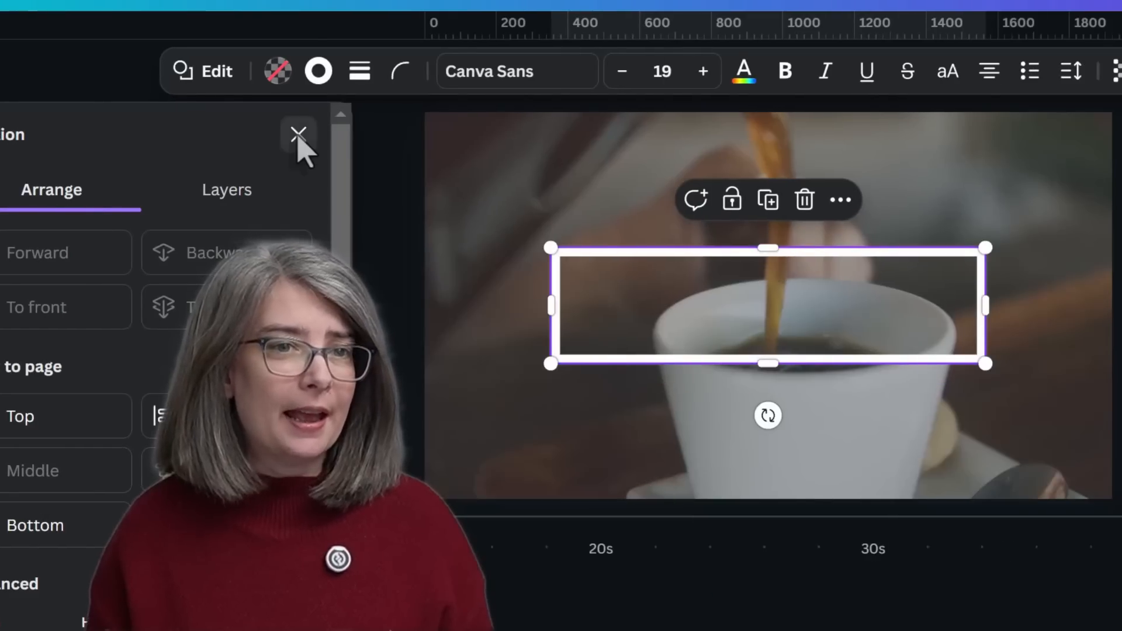
click(298, 137)
click(564, 440)
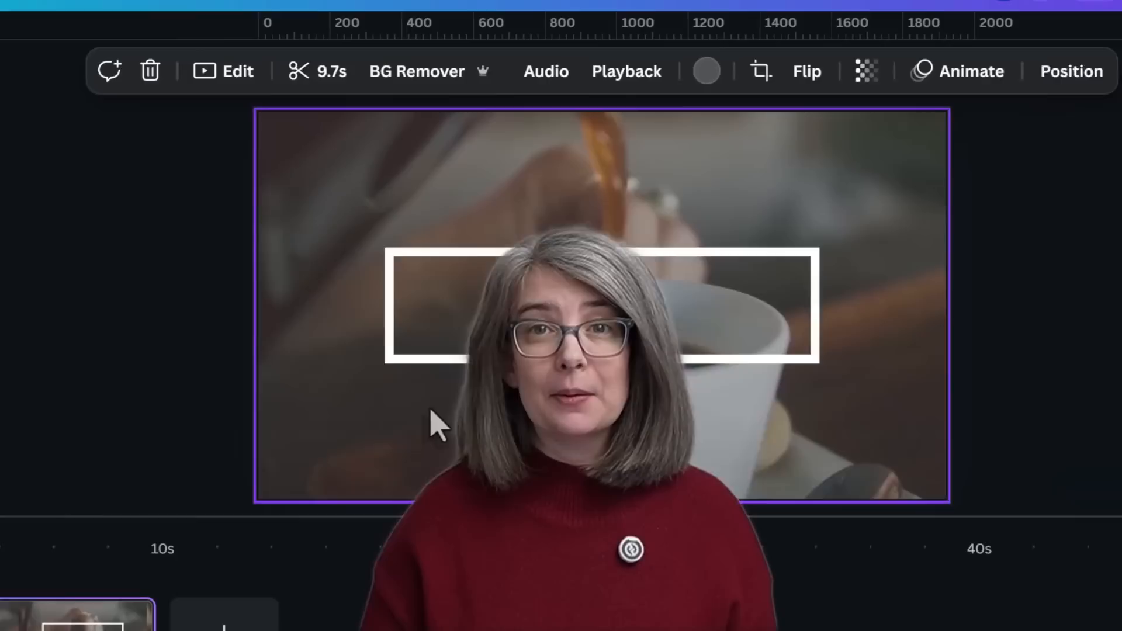
Step: Apply the Succession animation to the white rectangle, set to play on enter
click(890, 286)
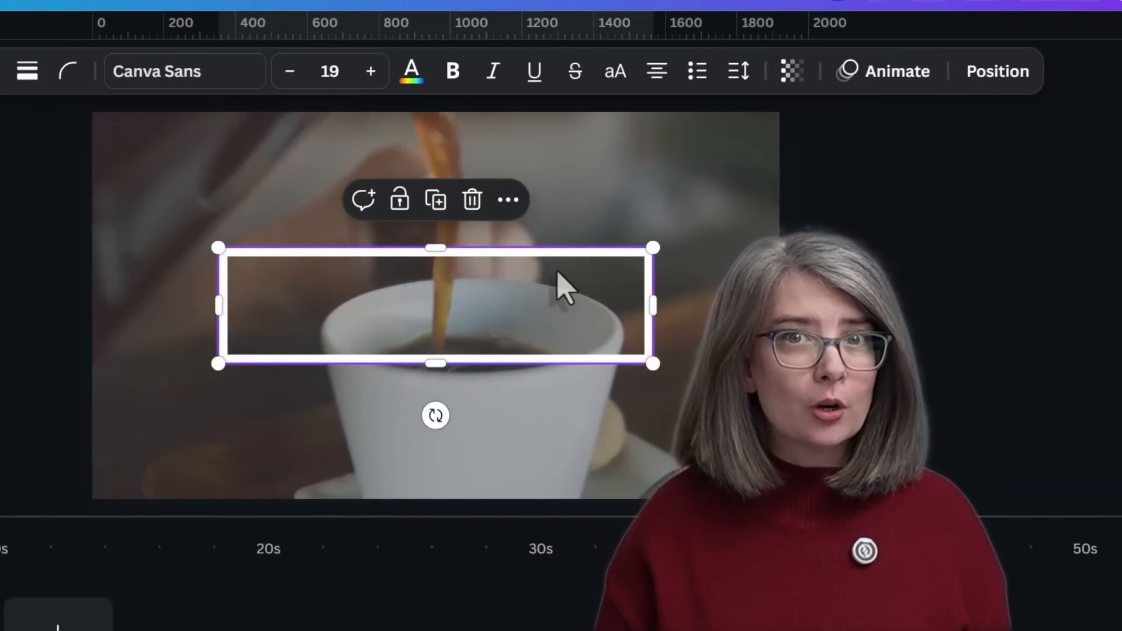
click(880, 79)
scroll(271, 287, down, 2)
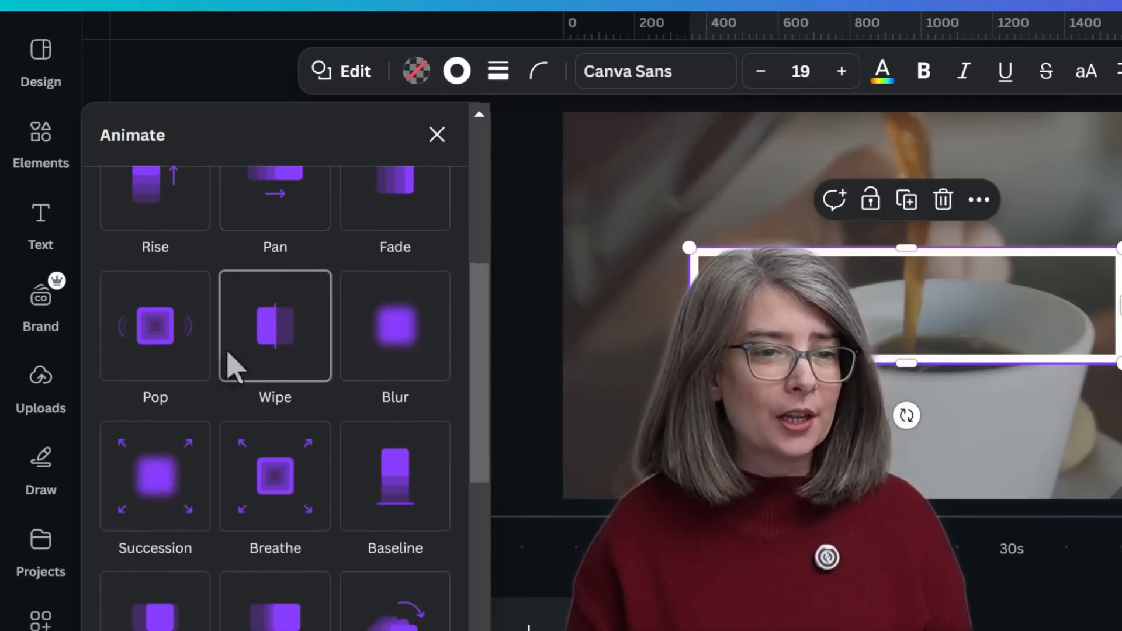
scroll(193, 380, down, 2)
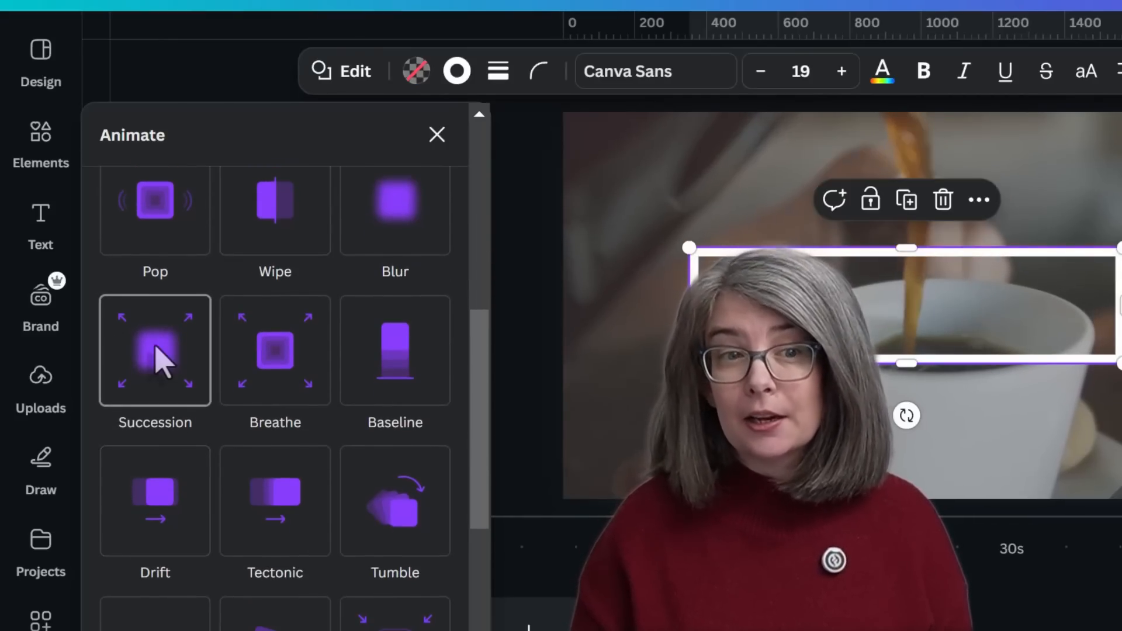
click(159, 362)
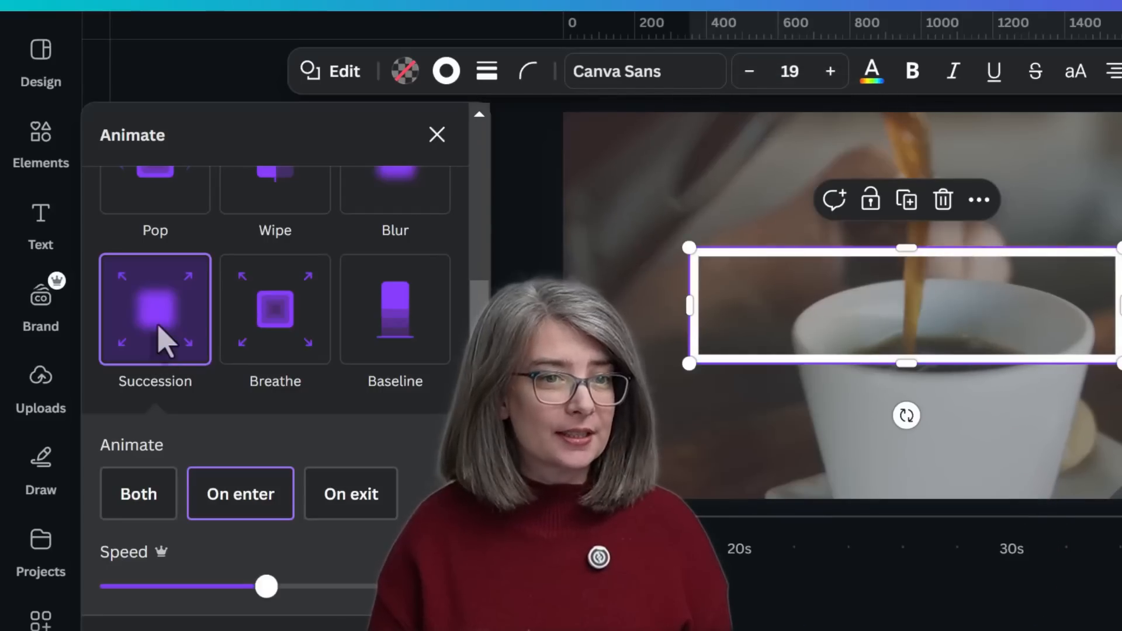
click(243, 494)
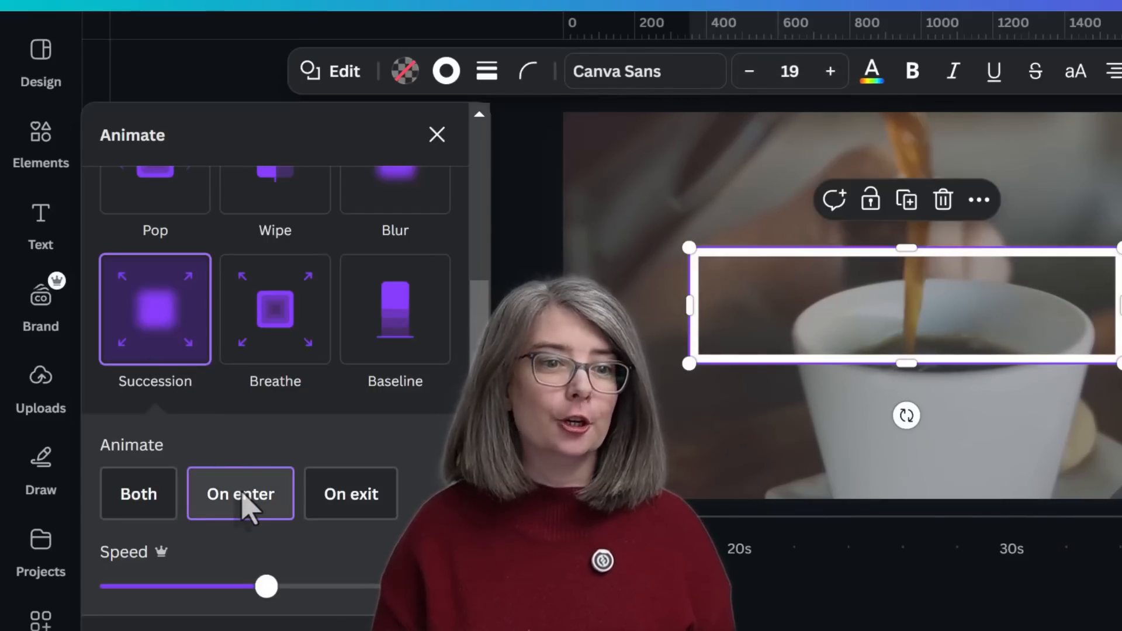
Step: Lower the Succession animation's speed to about a quarter of its range and raise its intensity
scroll(225, 409, down, 4)
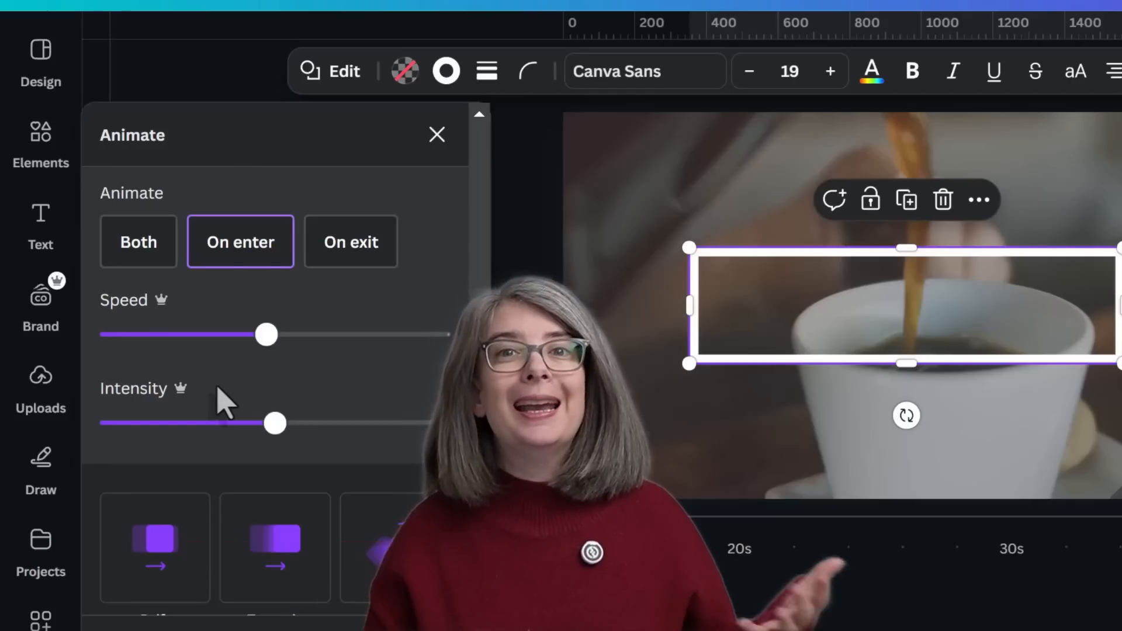
drag(266, 334, 166, 336)
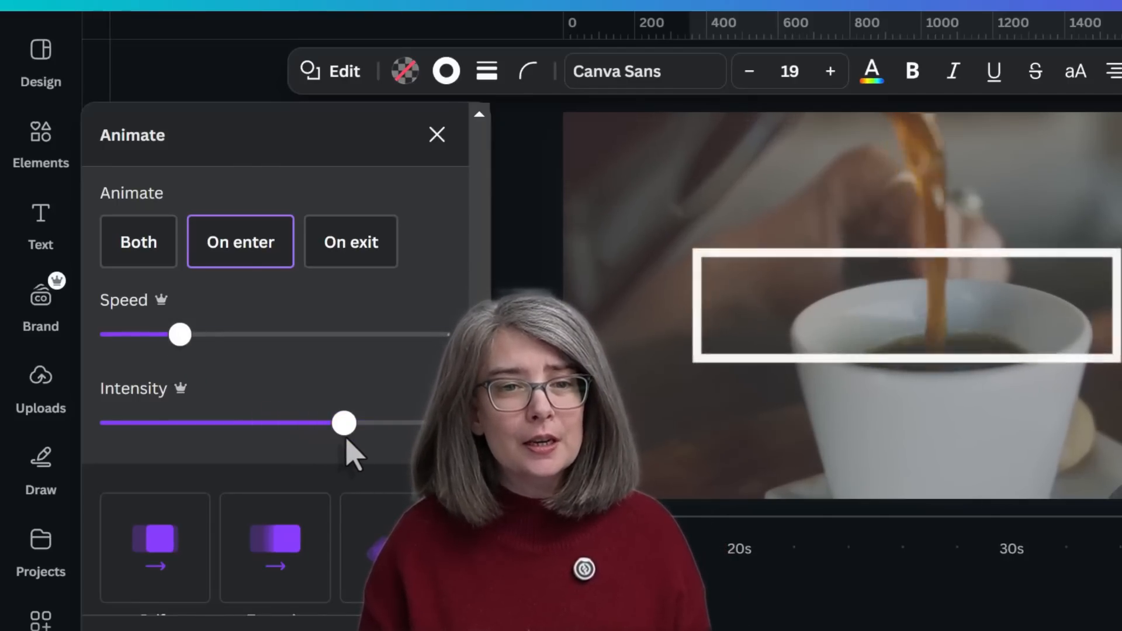
drag(346, 440, 381, 433)
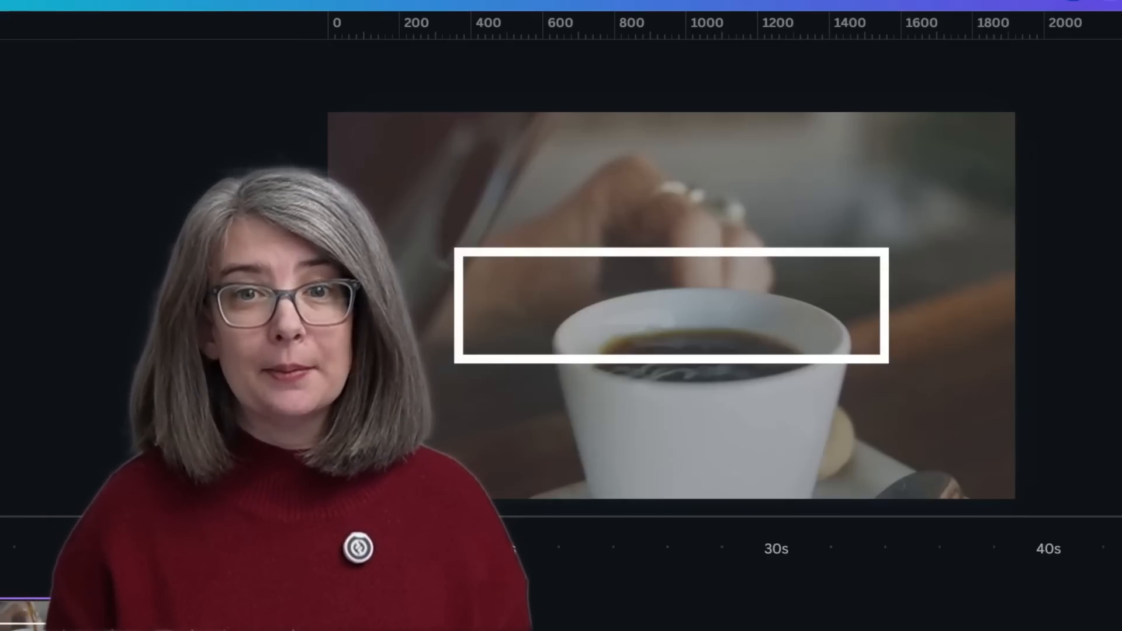
key(t)
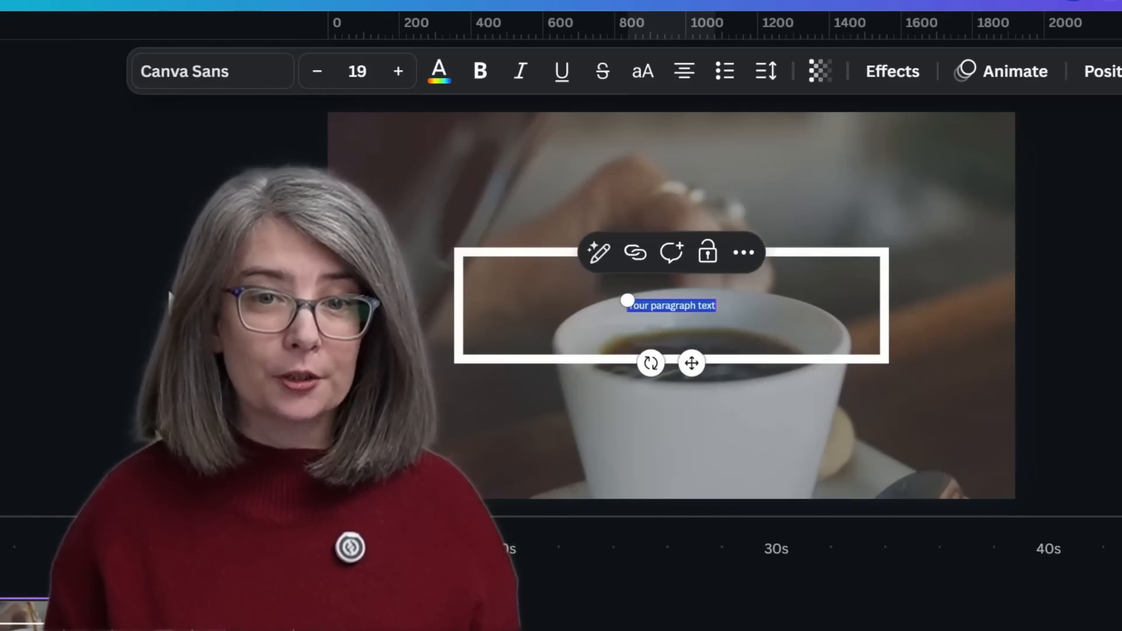
click(103, 356)
mouse_move(39, 219)
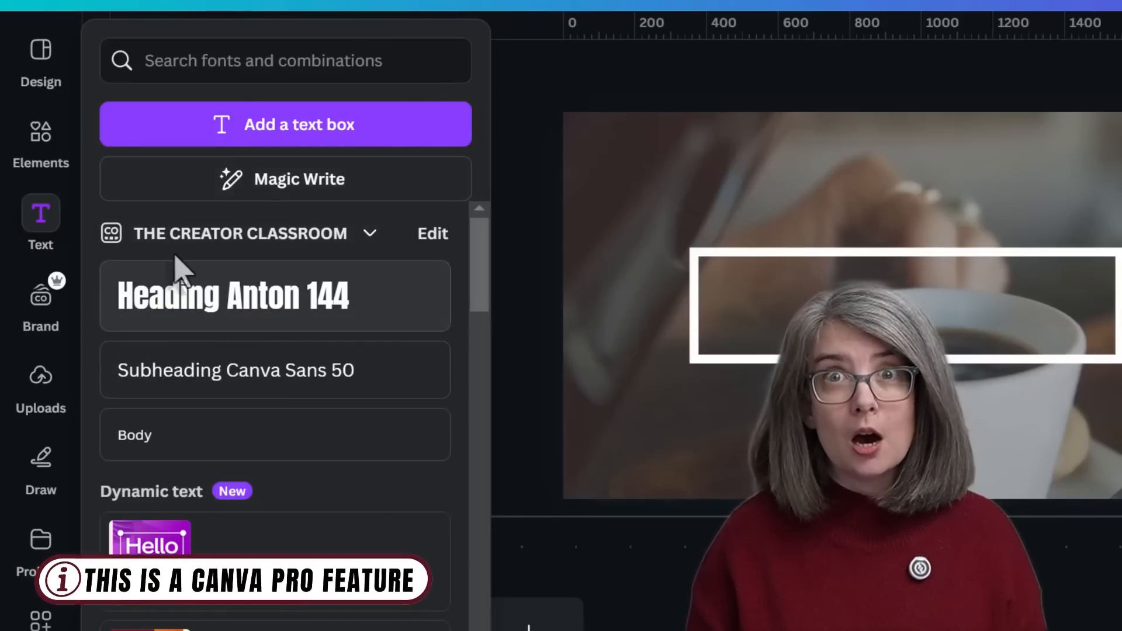
click(251, 305)
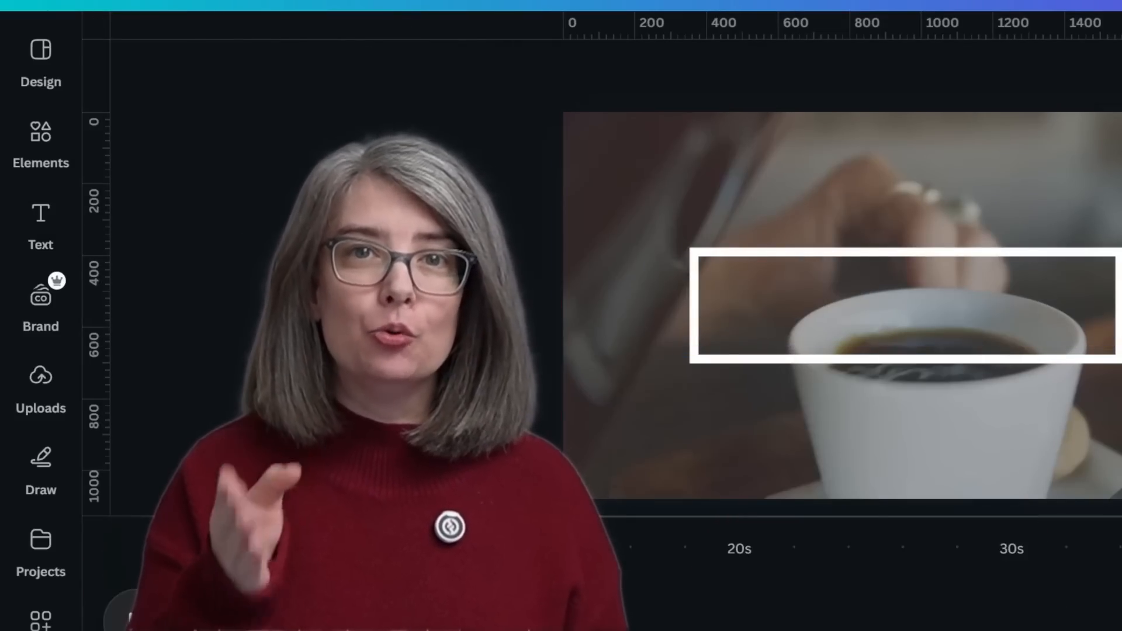
Step: Add a text box reading "COFFEE" and set its font size to 170
key(t)
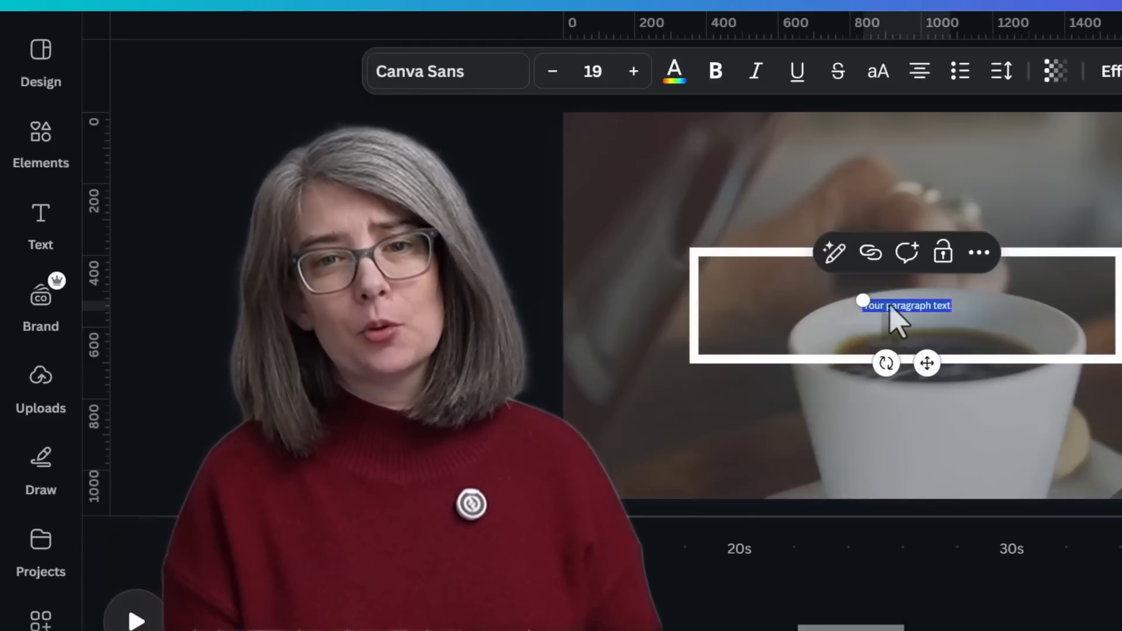
text(COFFEE)
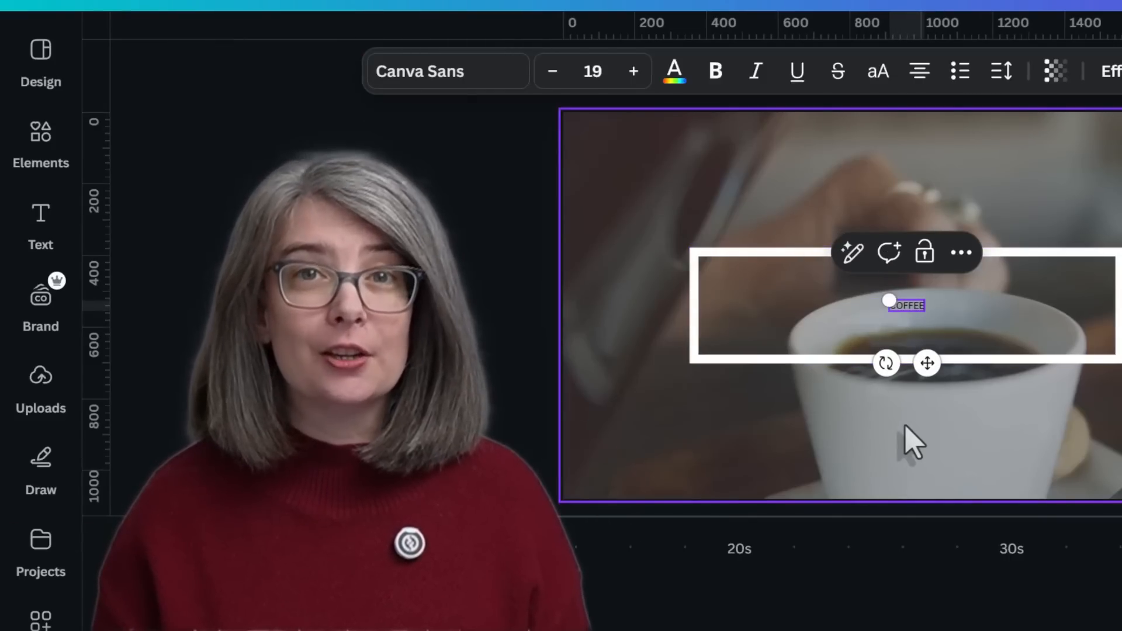
click(593, 71)
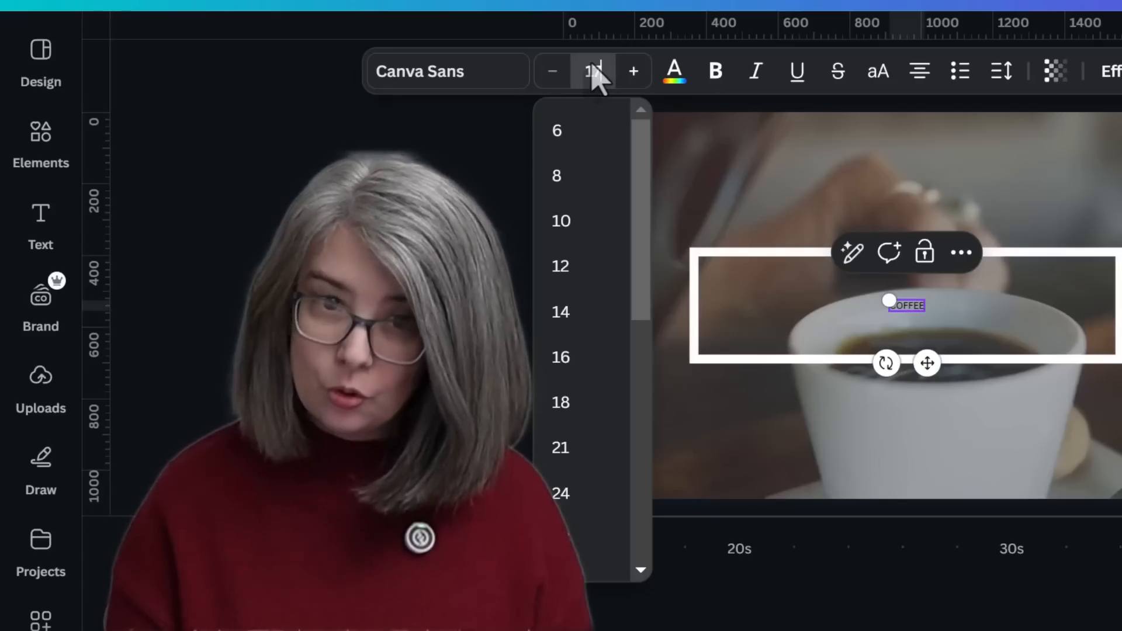
text(100)
key(Return)
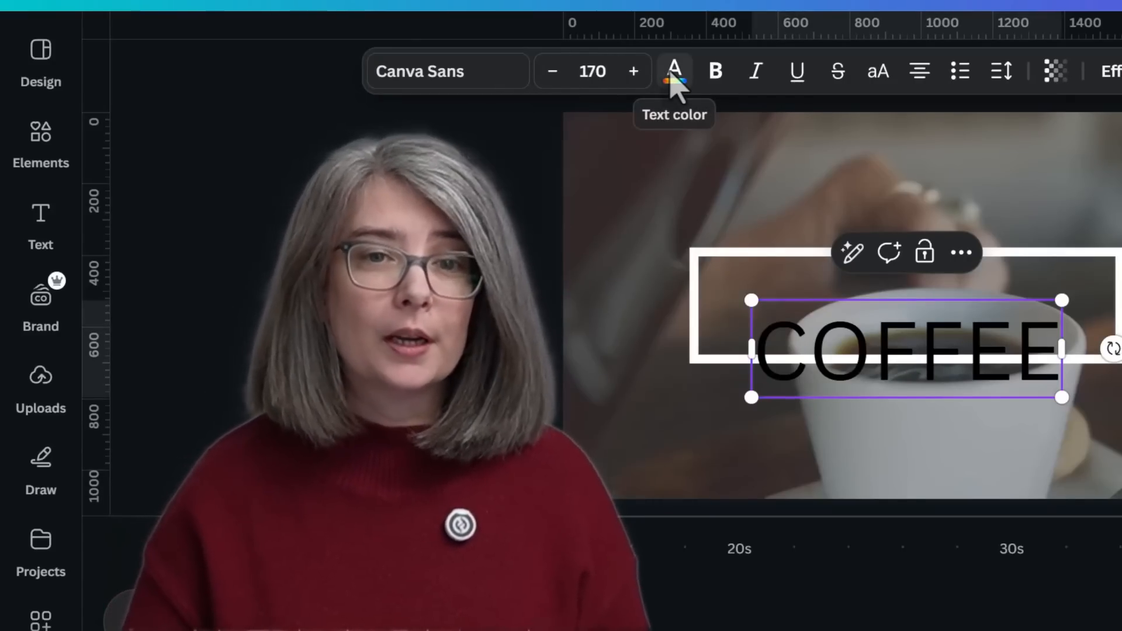
Step: Color the COFFEE text white and move it to the center of the rectangle frame
click(673, 71)
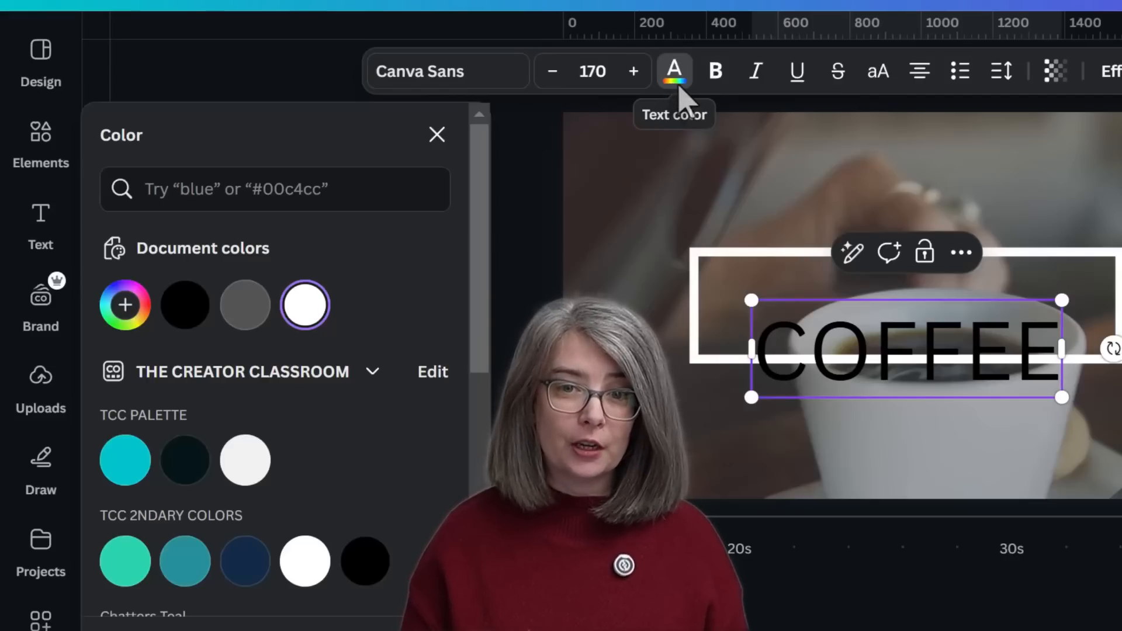
double_click(883, 363)
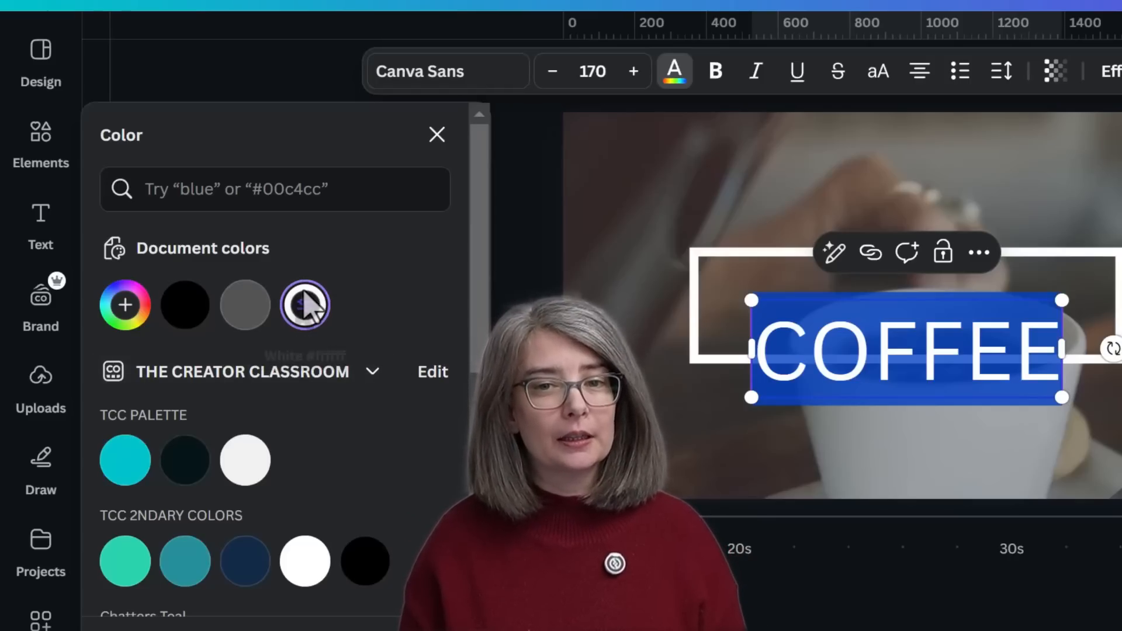
click(895, 290)
click(729, 374)
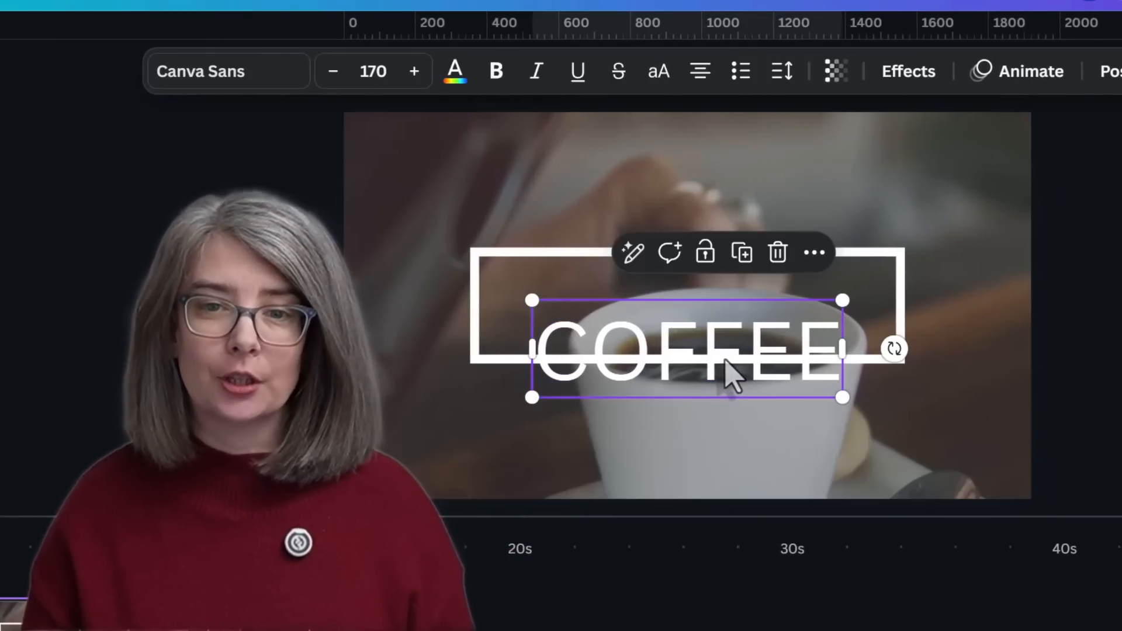
drag(758, 370, 754, 325)
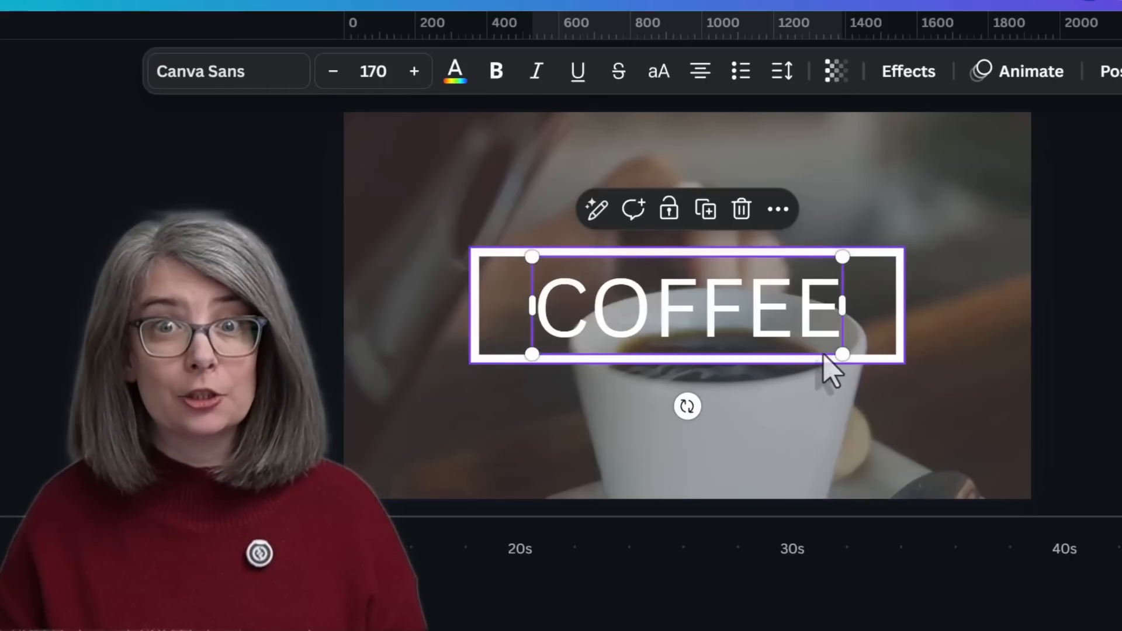
click(951, 409)
Step: Change the COFFEE text's font to Anton
click(563, 307)
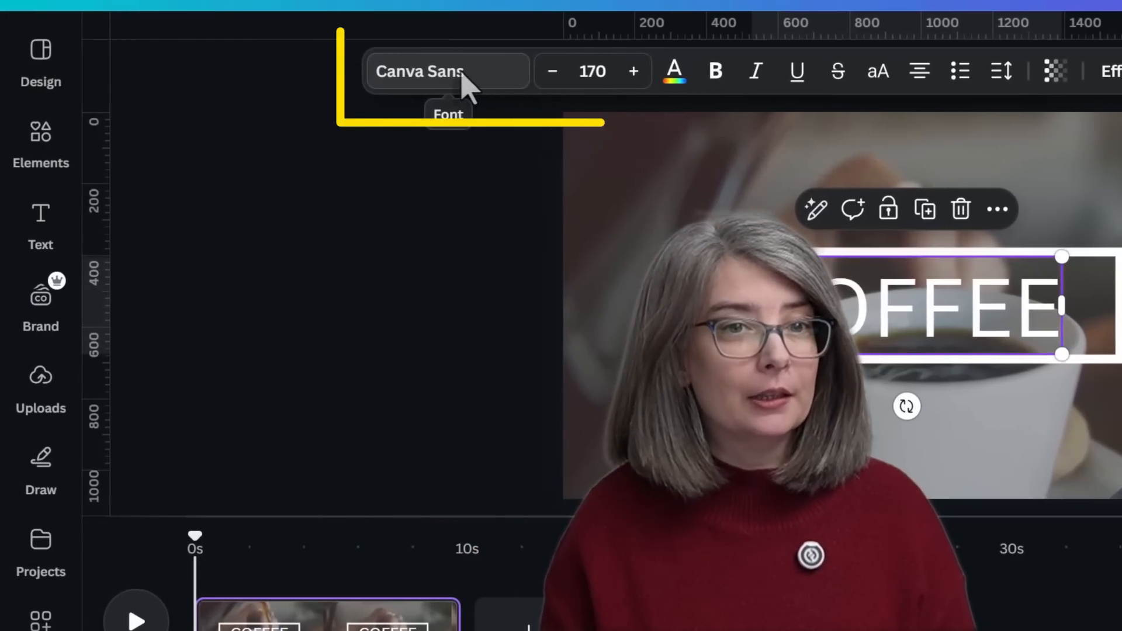
click(463, 75)
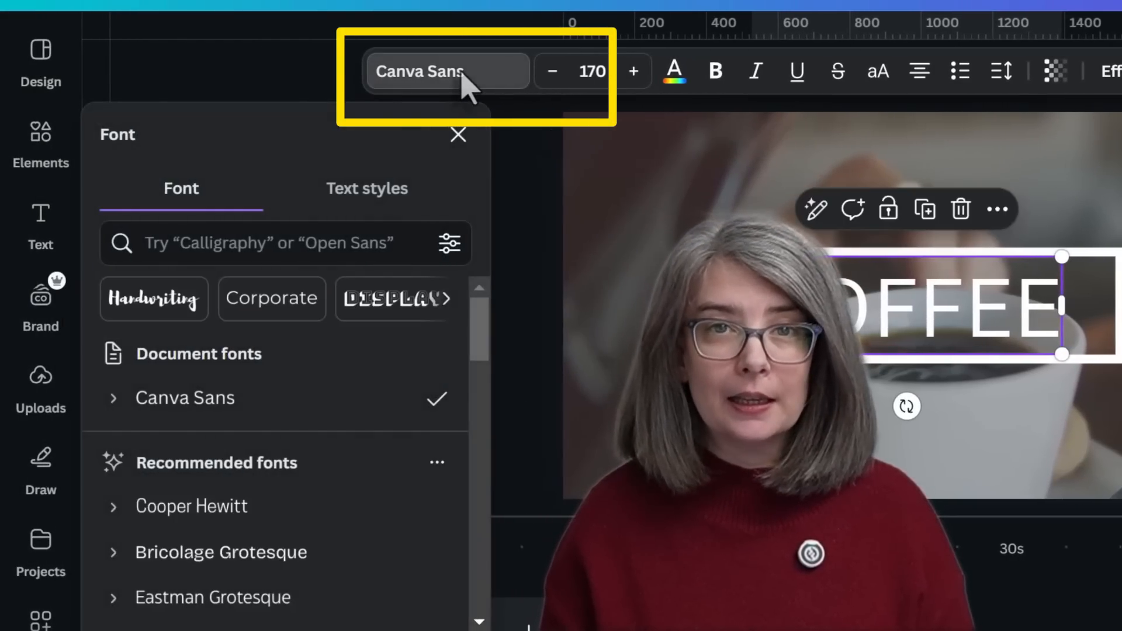
scroll(220, 411, down, 6)
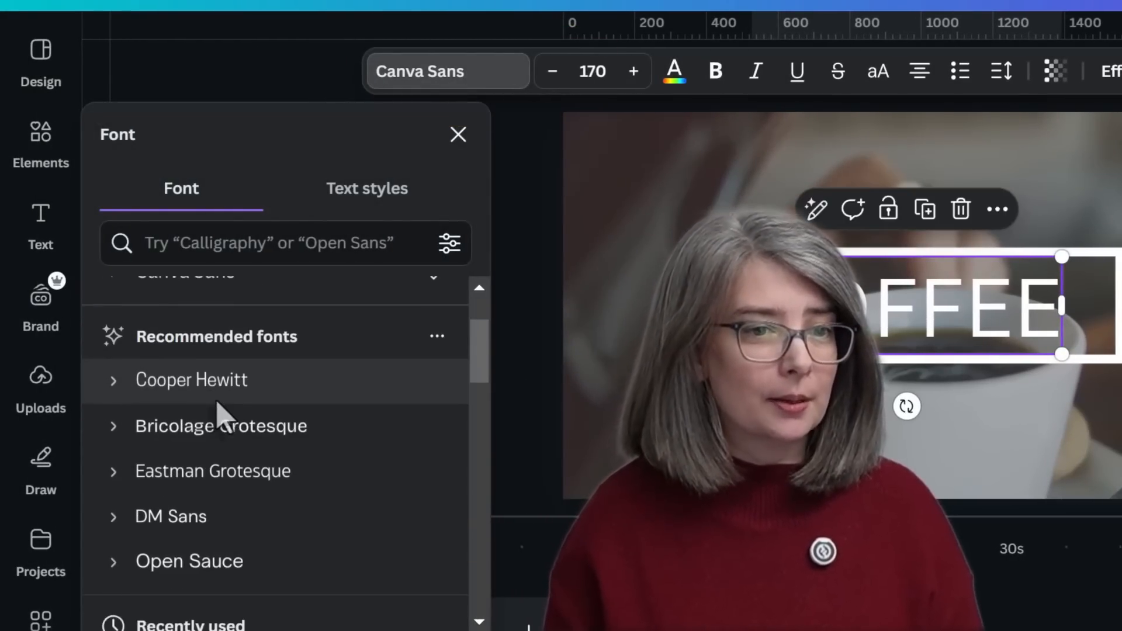
scroll(163, 325, up, 6)
scroll(193, 396, down, 2)
click(190, 383)
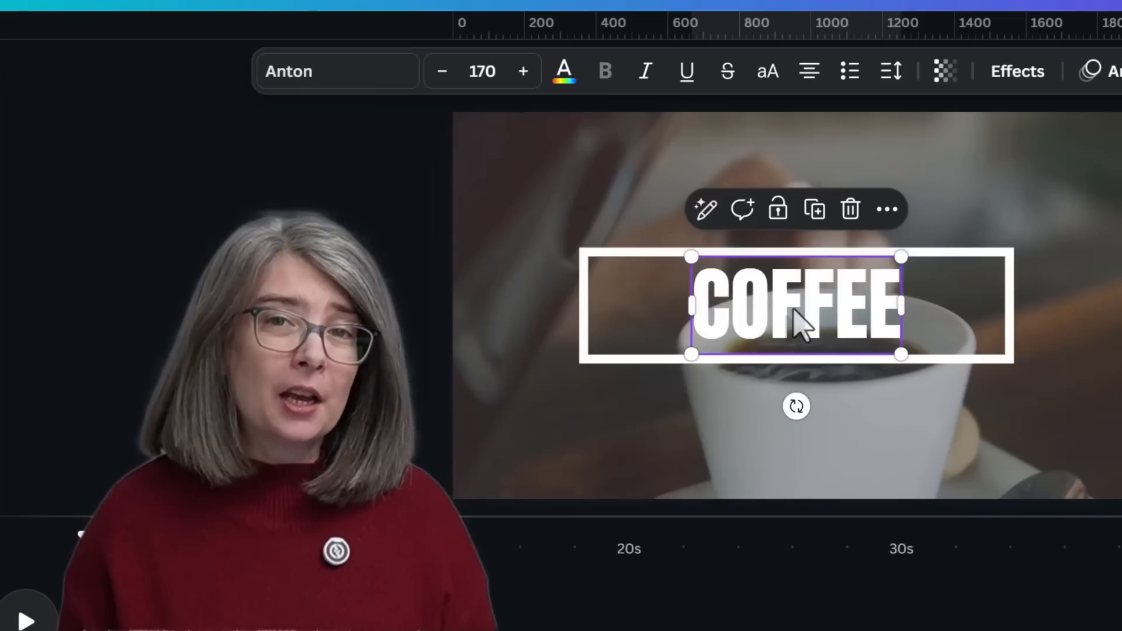
Step: Set the COFFEE text's letter spacing to 15
click(889, 77)
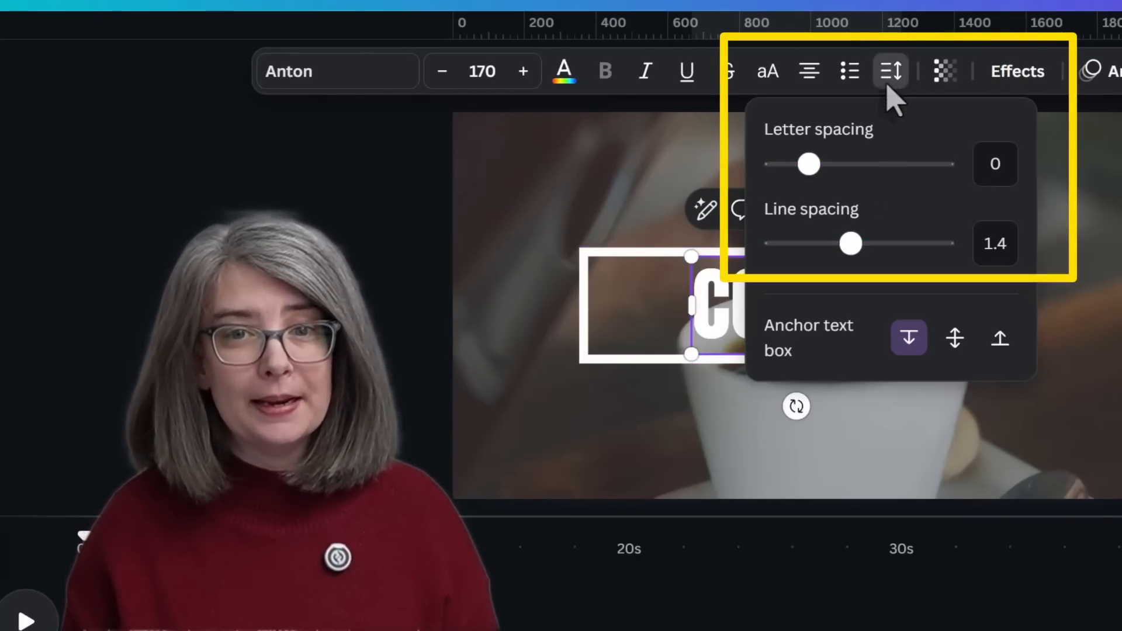
drag(813, 164, 816, 165)
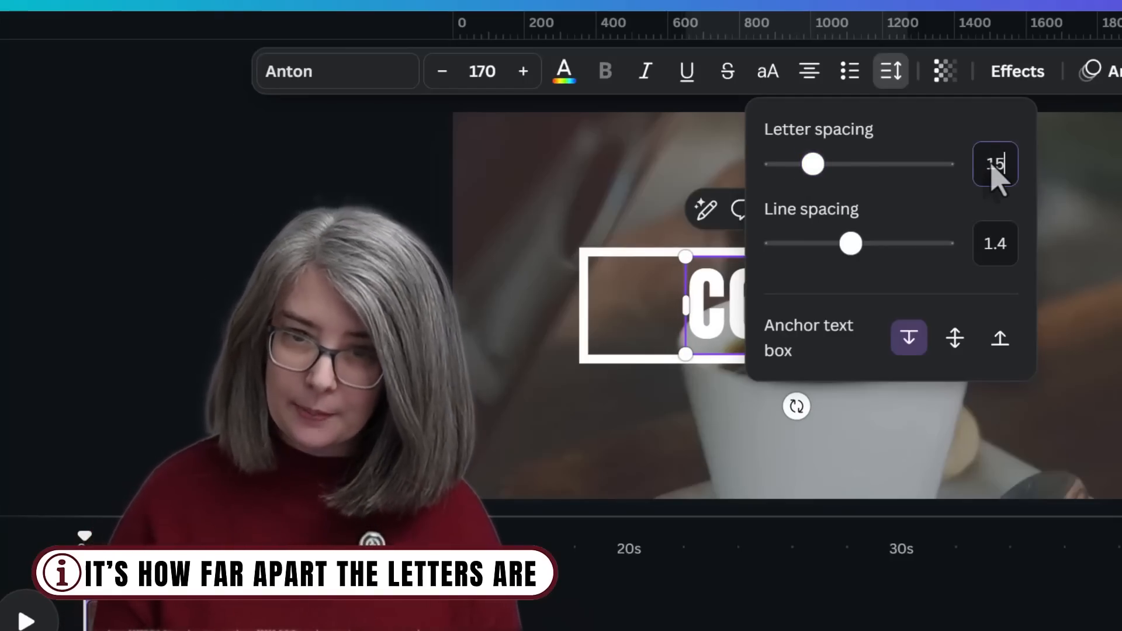
key(Return)
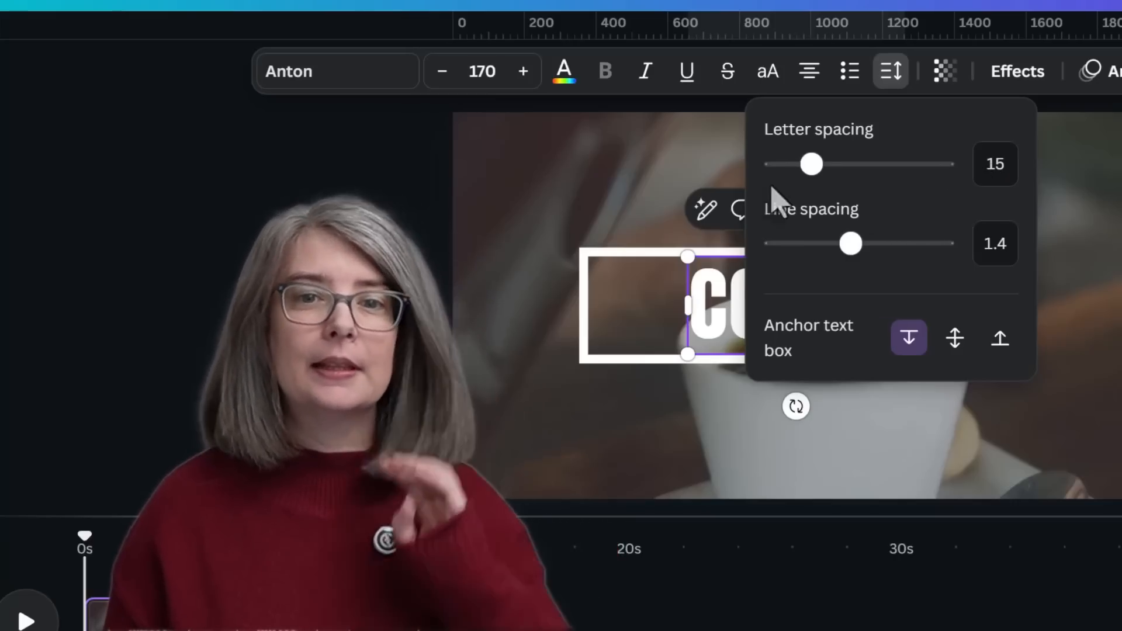
Step: Apply the Clarify text animation to the COFFEE text, playing on enter
click(583, 265)
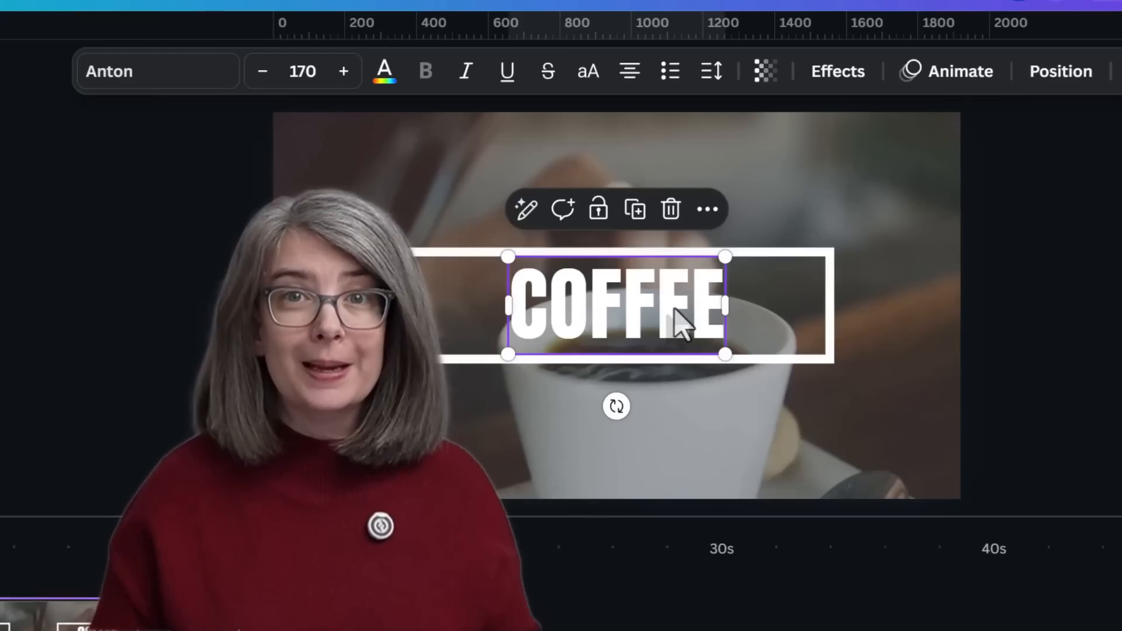
click(958, 95)
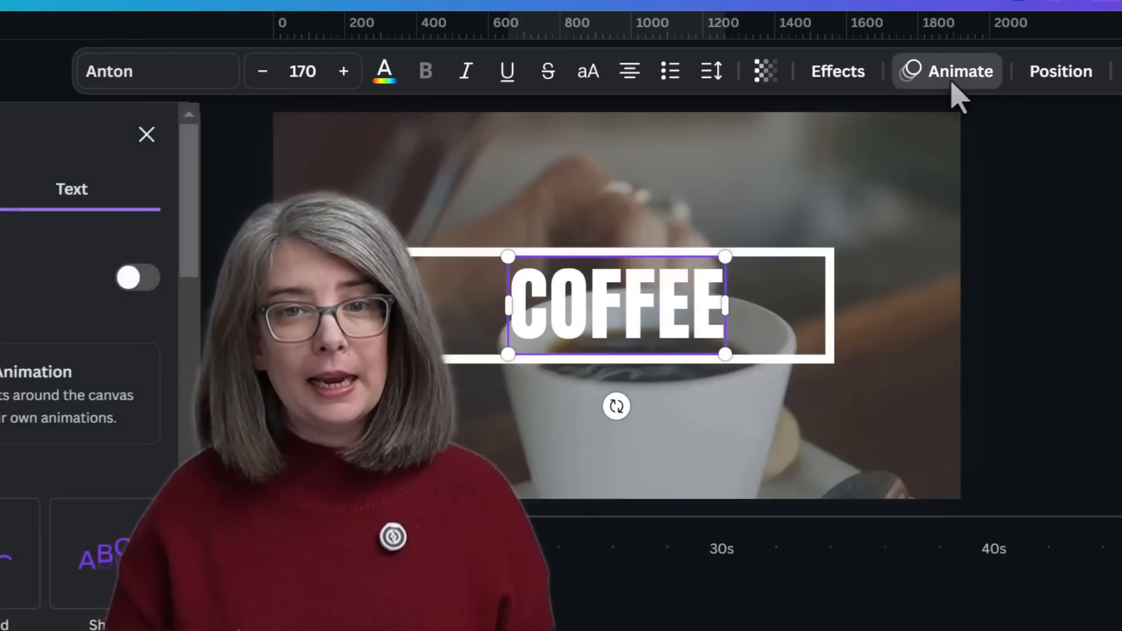
scroll(250, 358, down, 10)
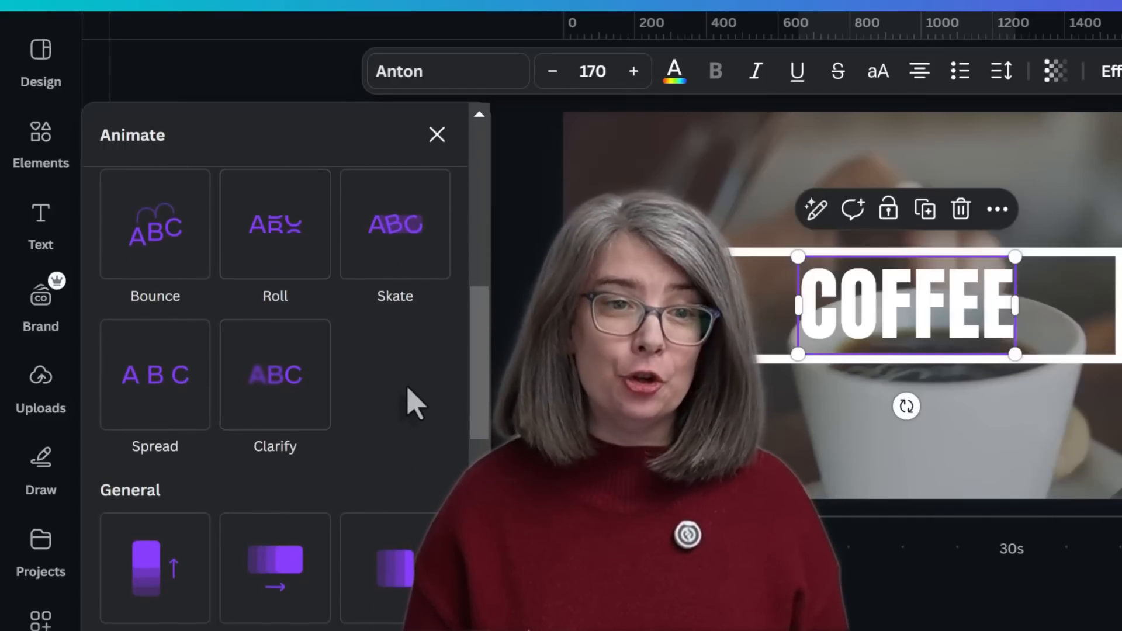
scroll(416, 402, down, 2)
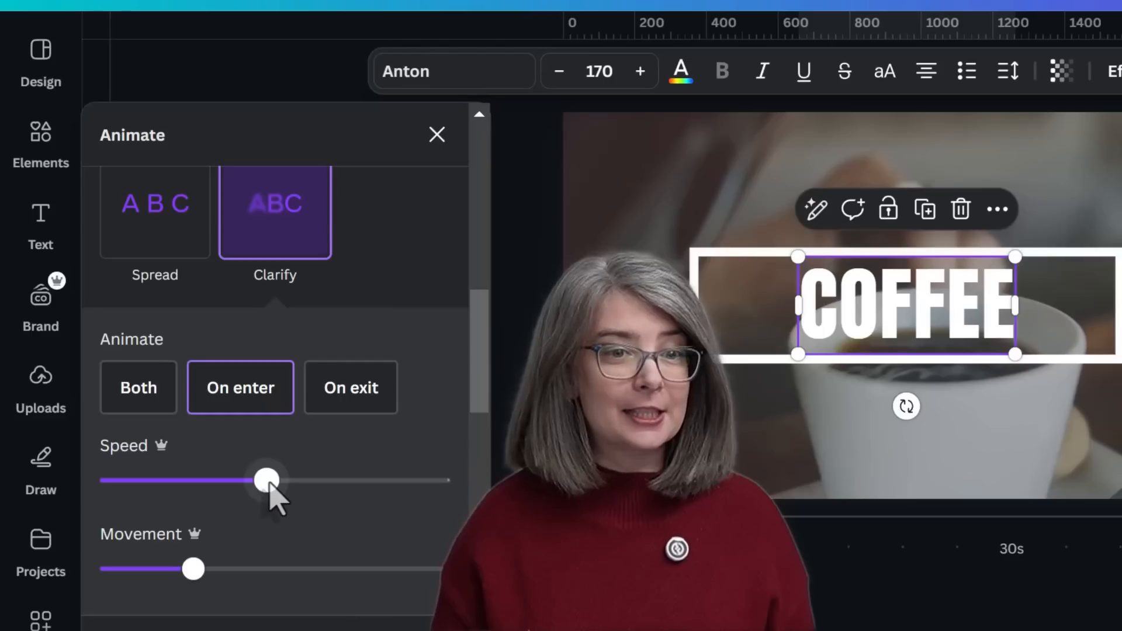
Step: Raise the Clarify animation's speed to about nine tenths of its range, lower its movement to the minimum, and preview the video
drag(339, 485, 421, 480)
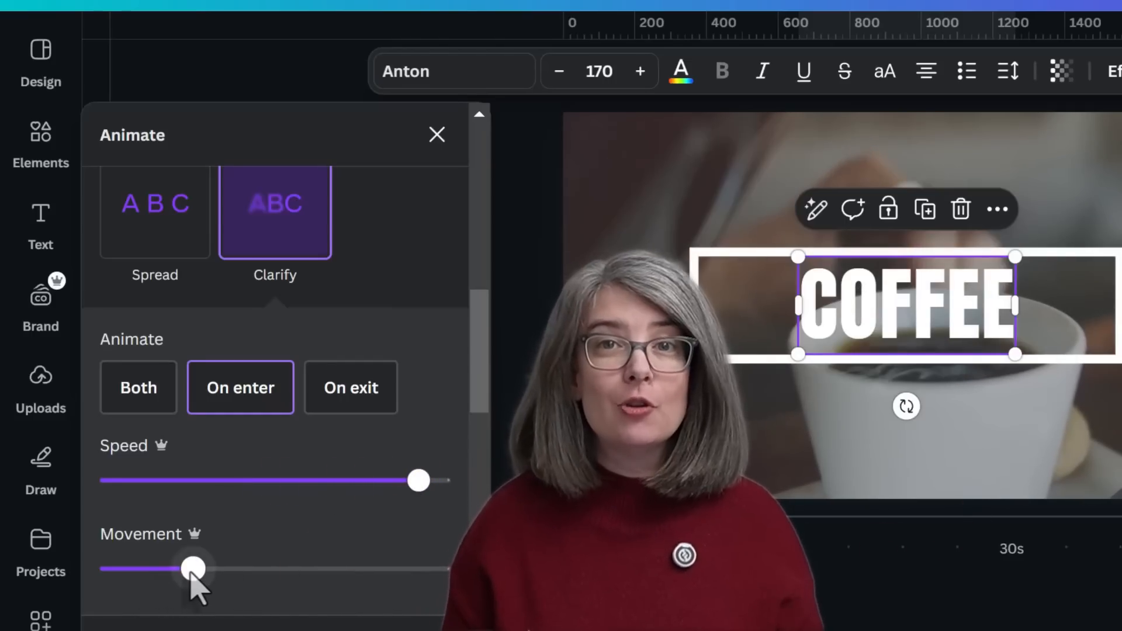
drag(191, 569, 9, 575)
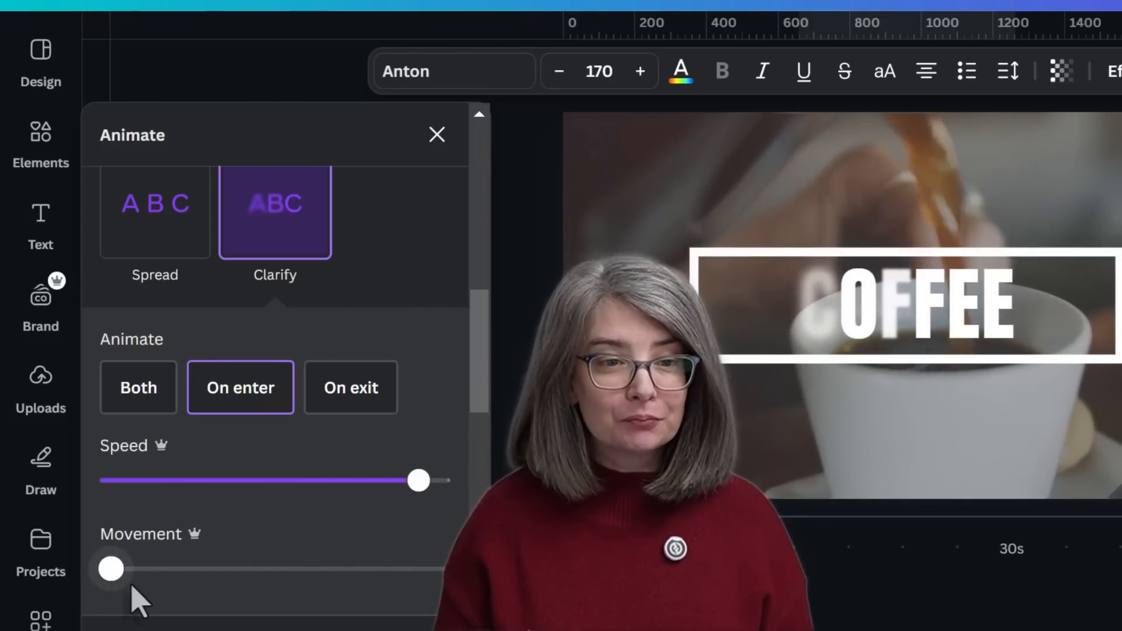
scroll(234, 578, down, 2)
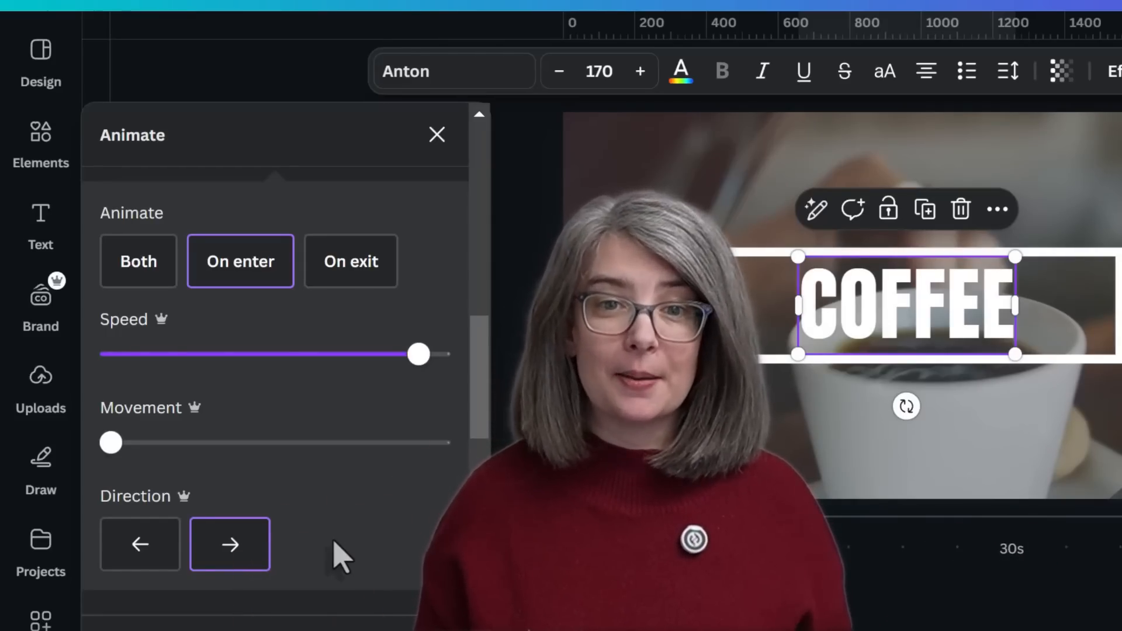
click(437, 135)
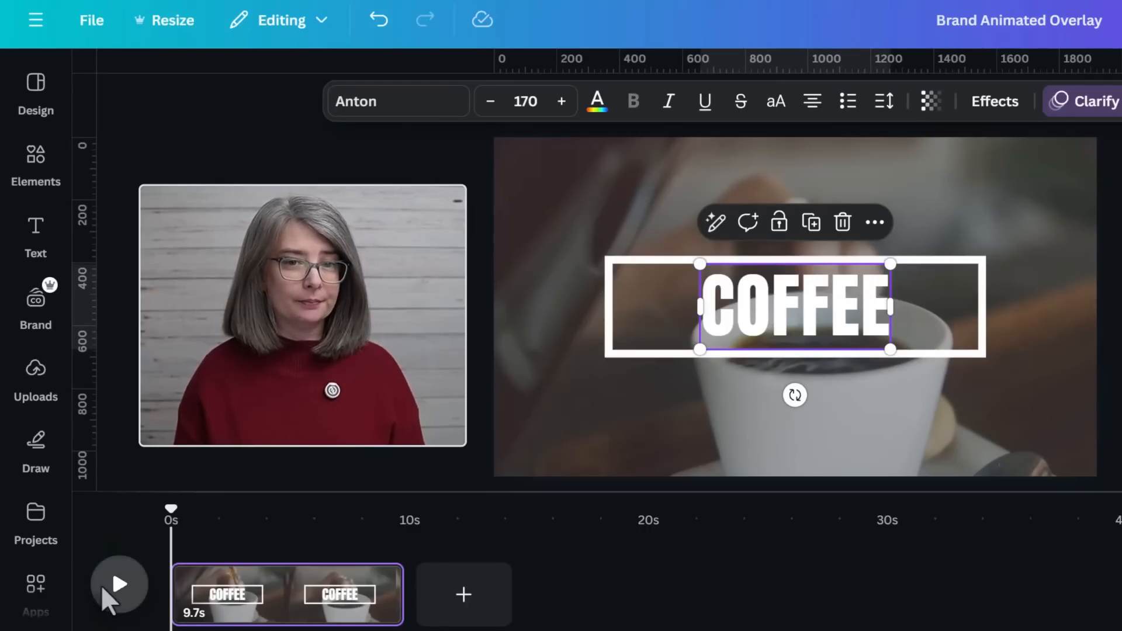
click(100, 585)
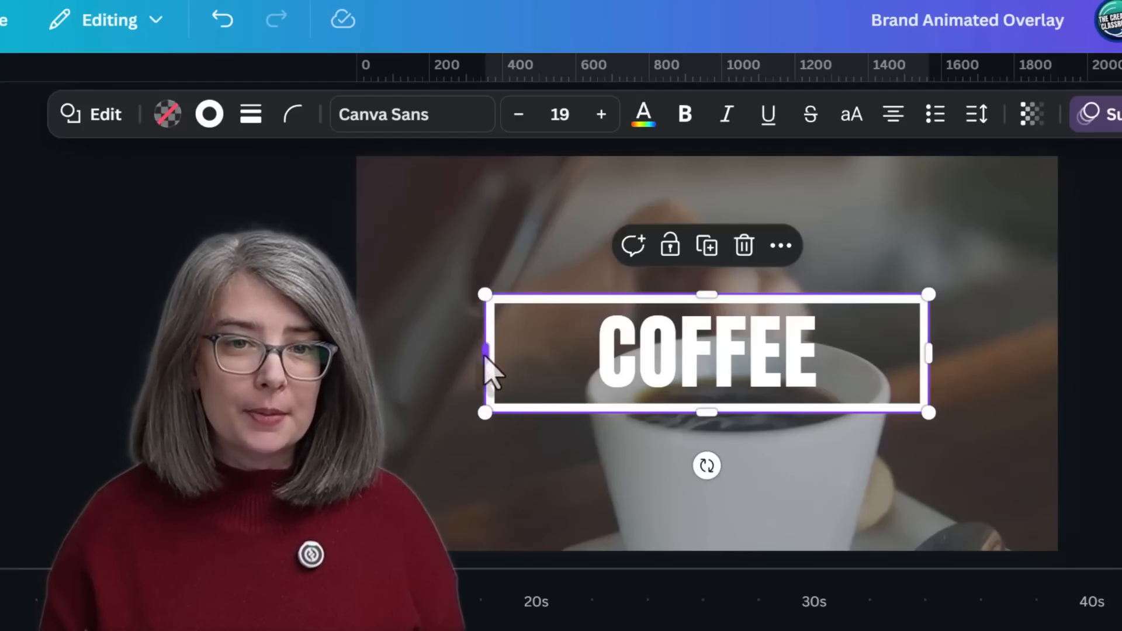
Step: Narrow the rectangle frame to fit closely around the COFFEE text and open its position options
drag(487, 358, 571, 371)
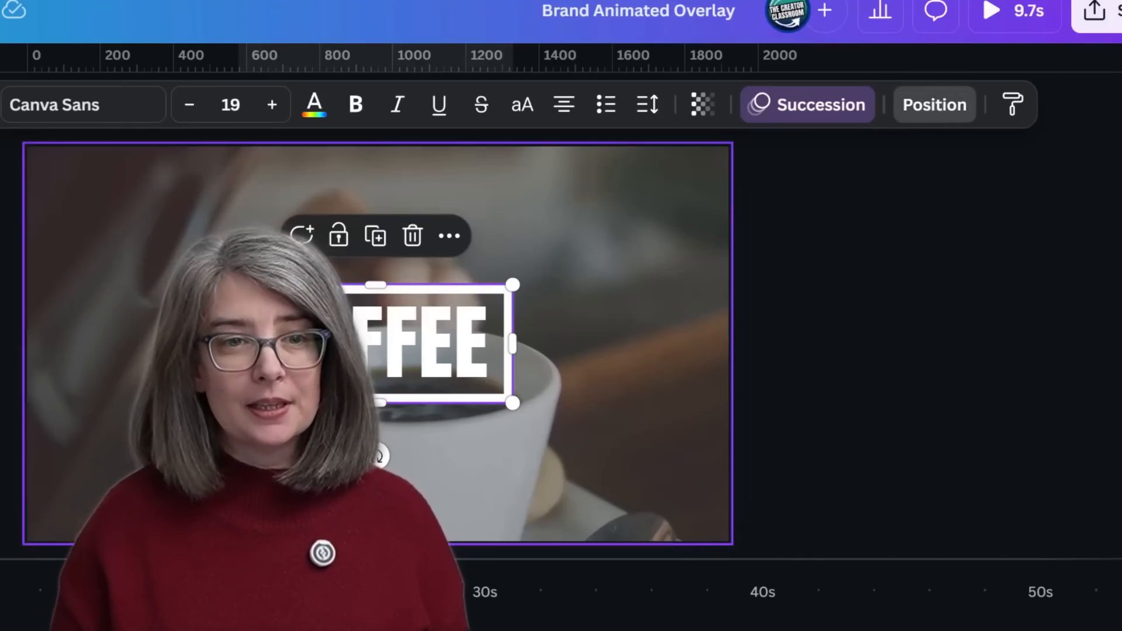
click(934, 105)
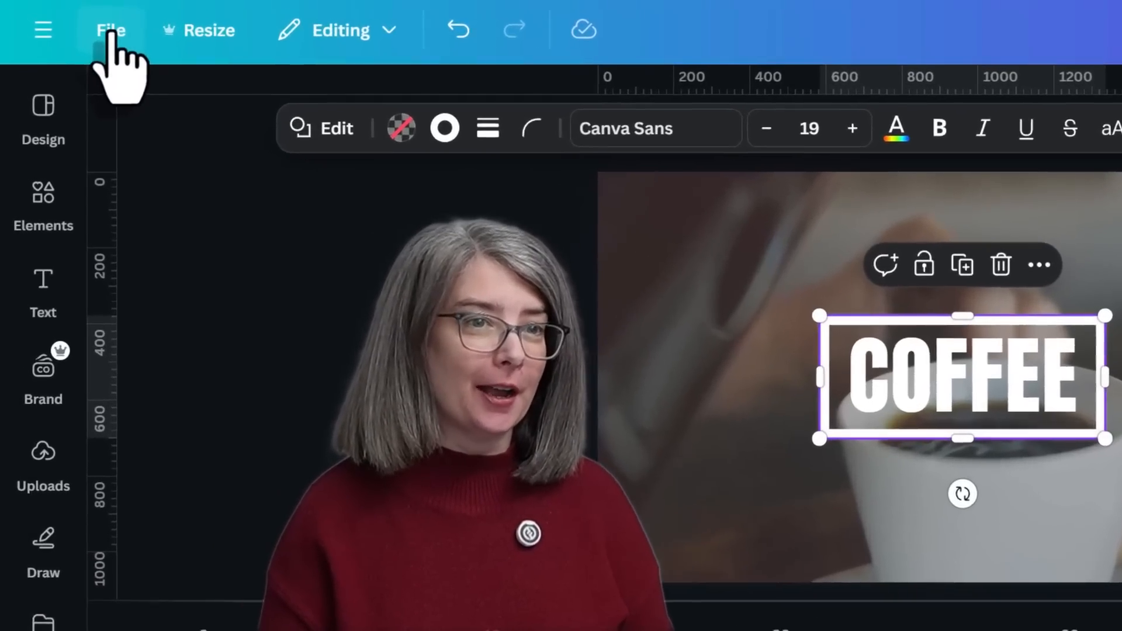
Step: Move the design into a new folder named Brand Overlays
click(91, 22)
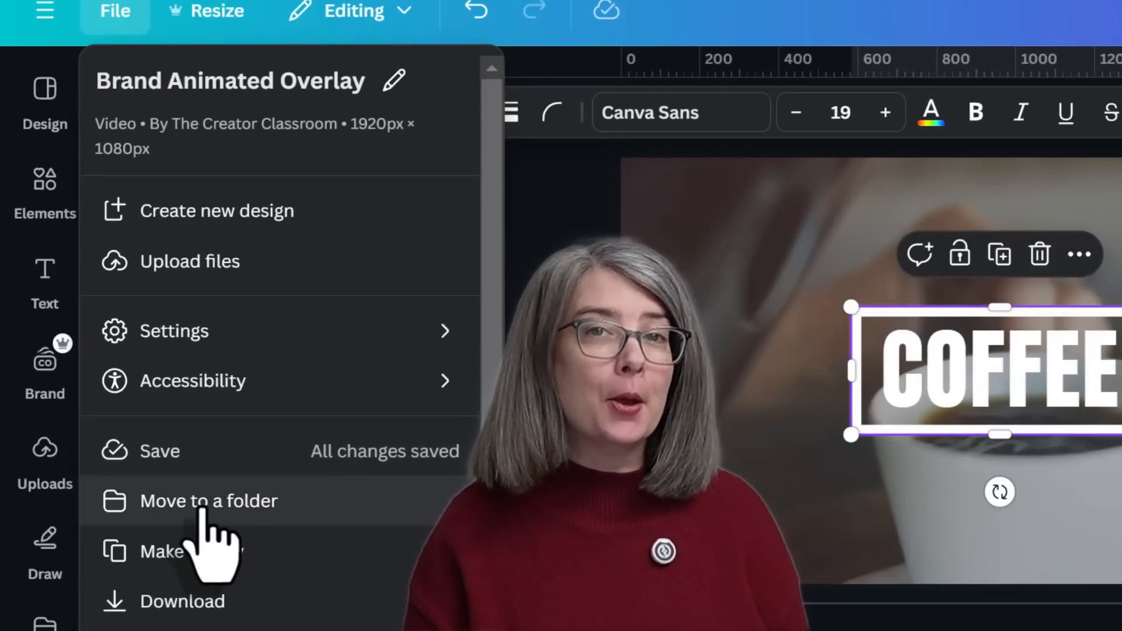
click(314, 508)
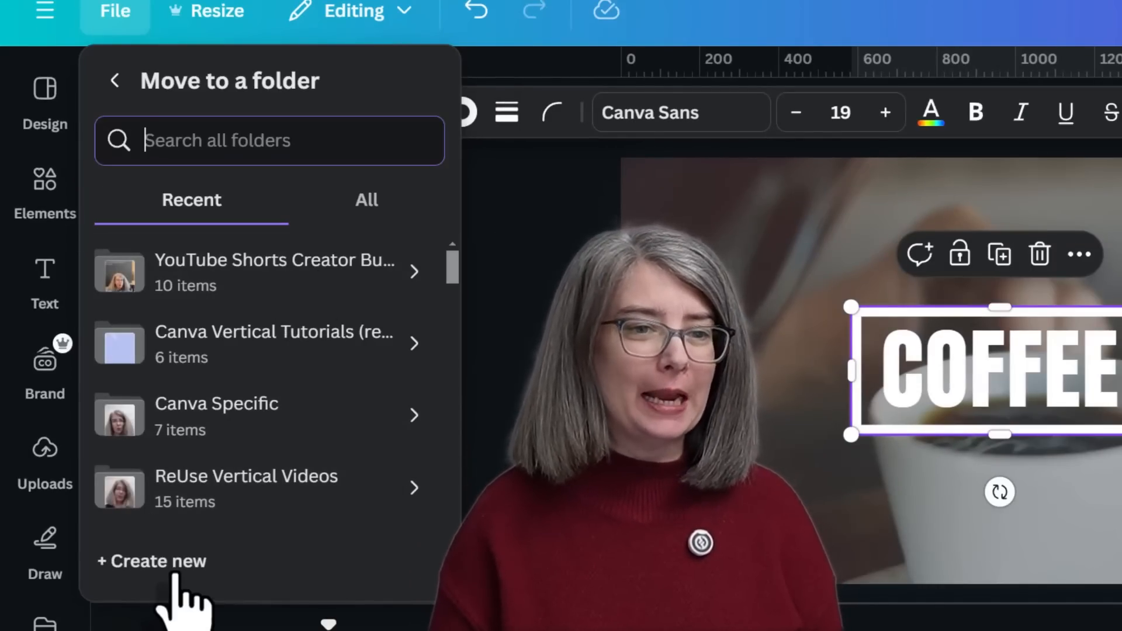
click(170, 562)
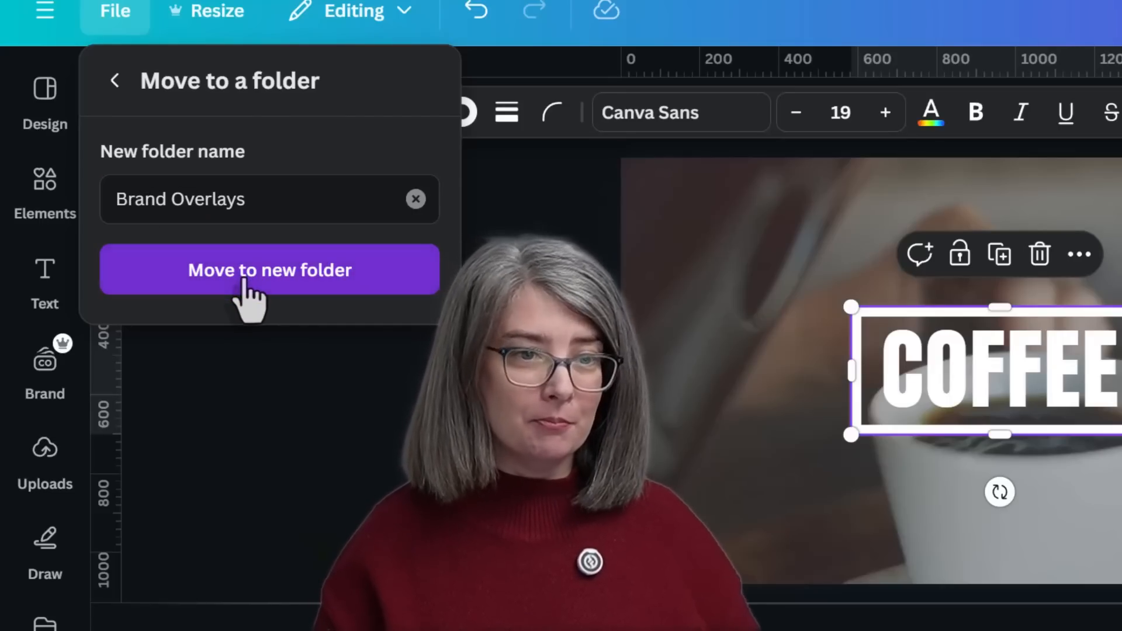
click(246, 280)
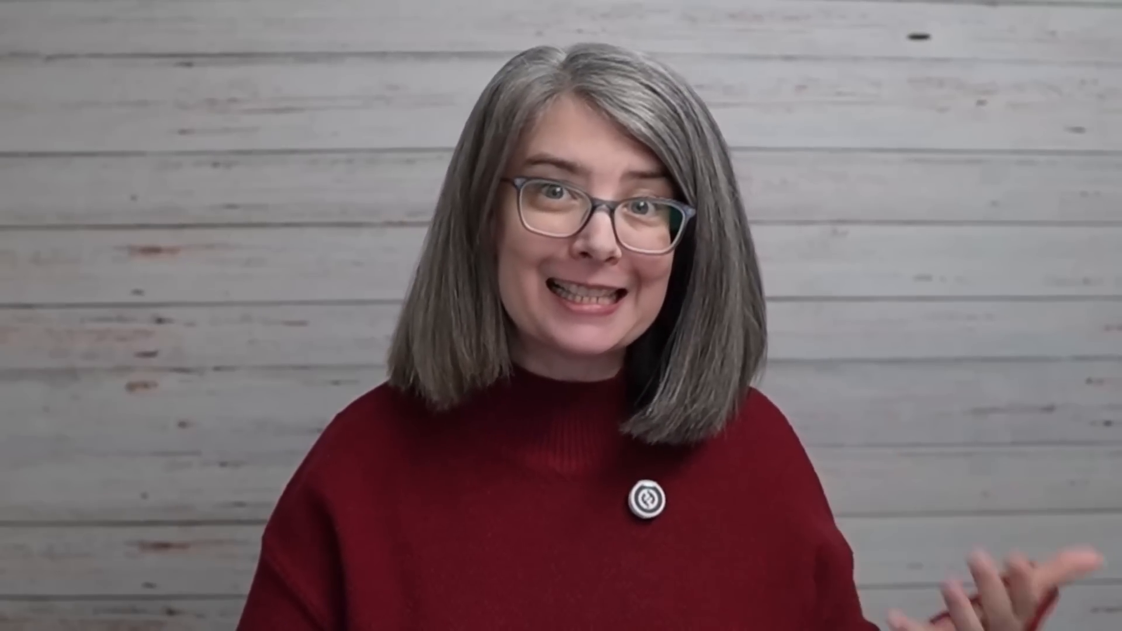
Step: Look through the project folders in the editor and on the main Projects page
click(42, 461)
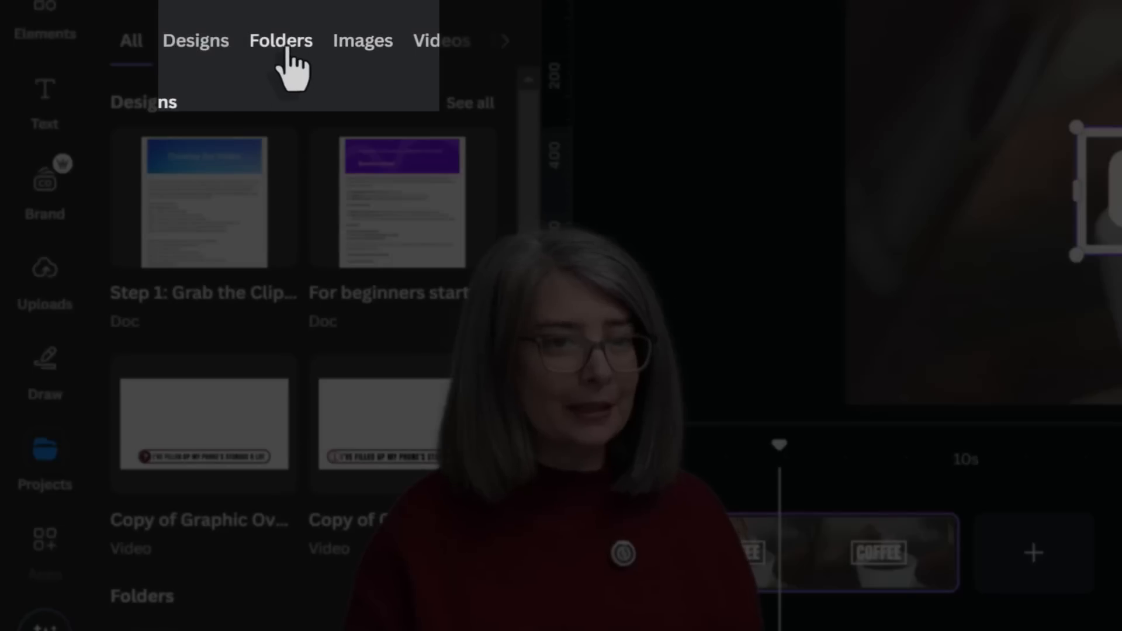
click(291, 61)
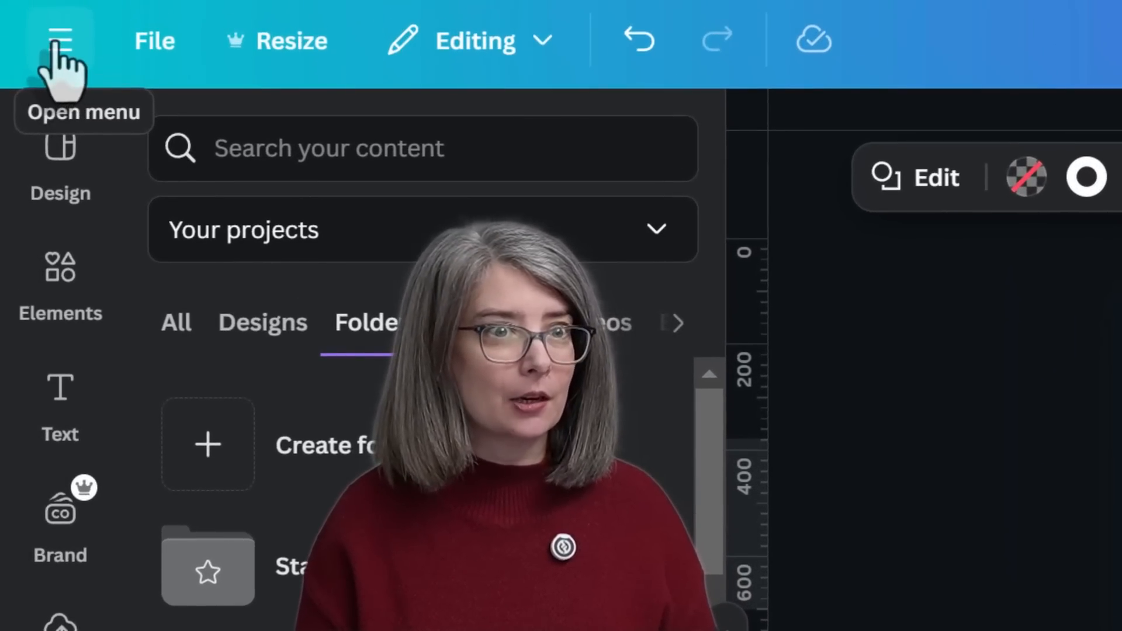
click(58, 52)
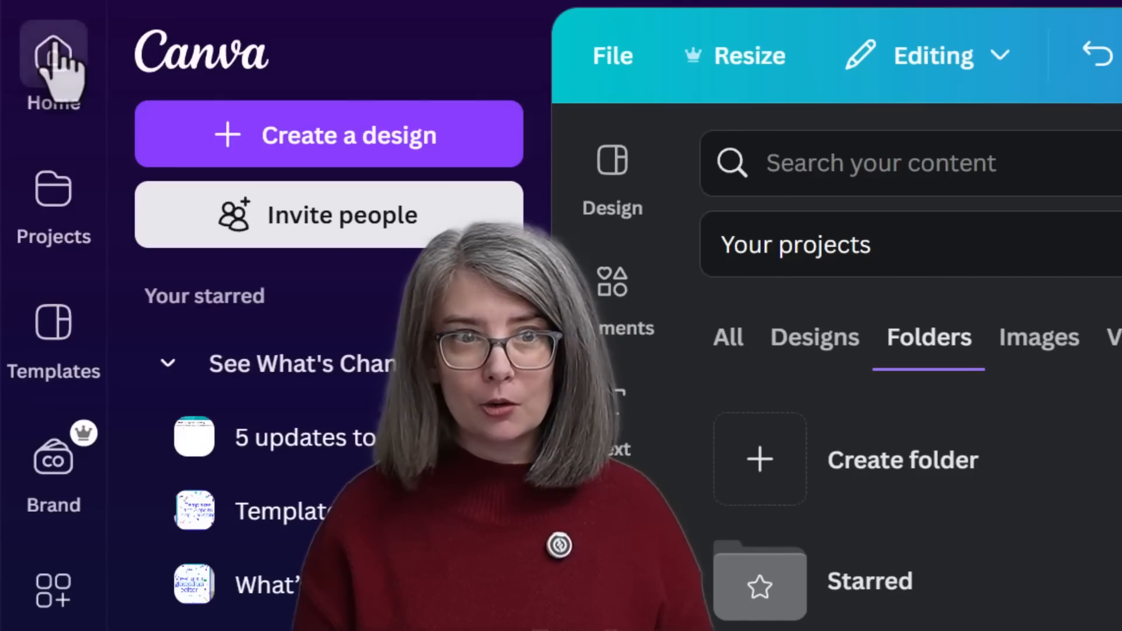
click(49, 205)
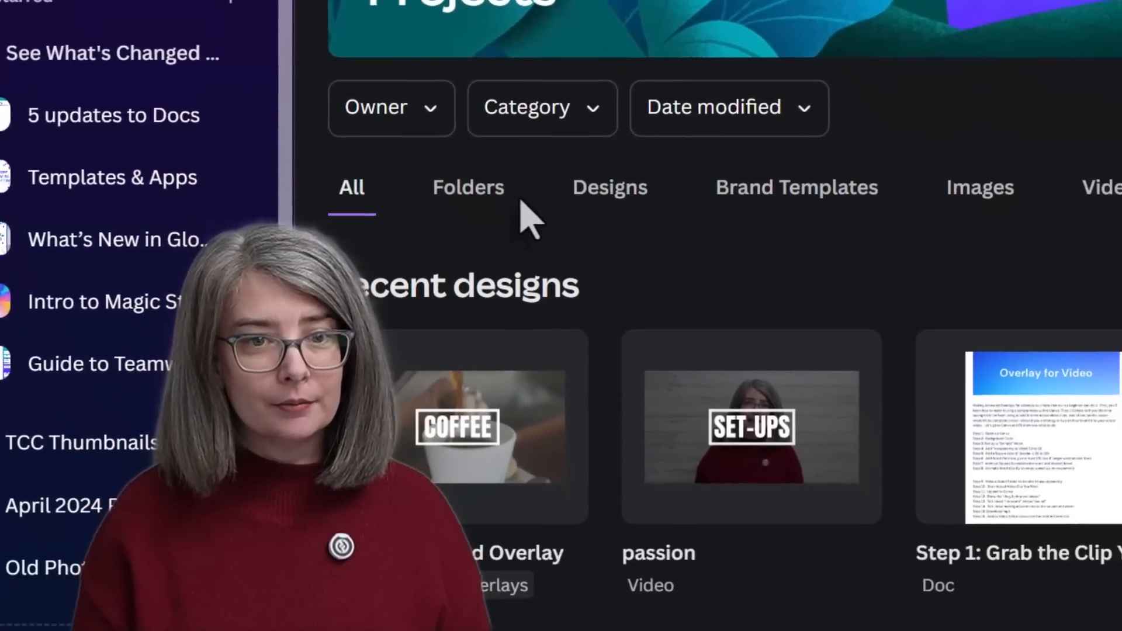
click(469, 190)
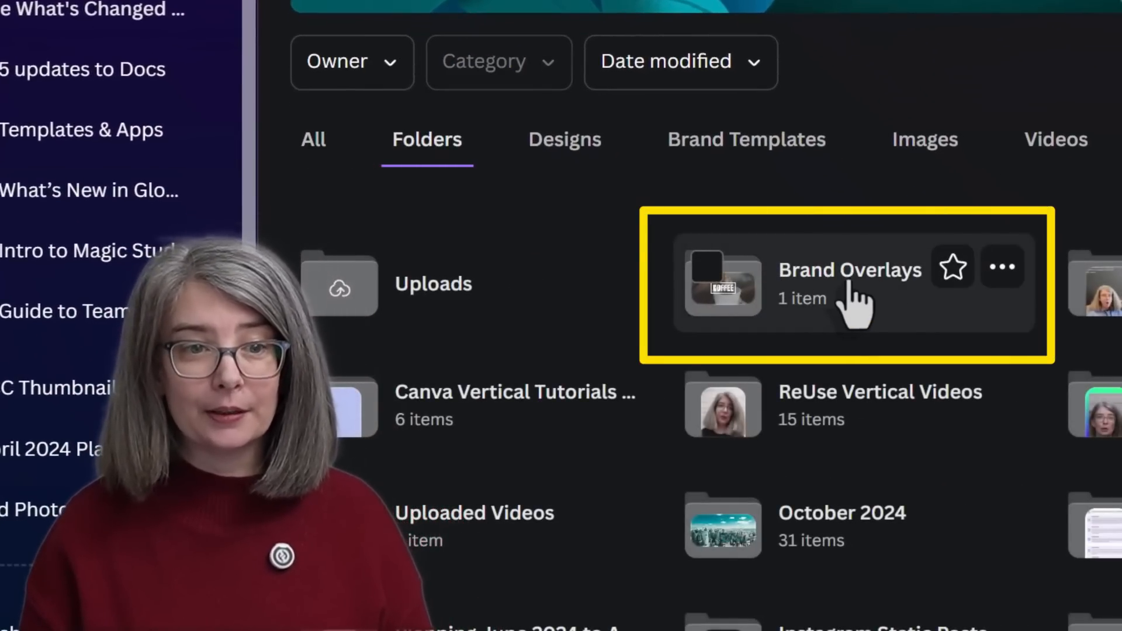
Step: Star the Brand Overlays folder and open it from the starred list
click(951, 270)
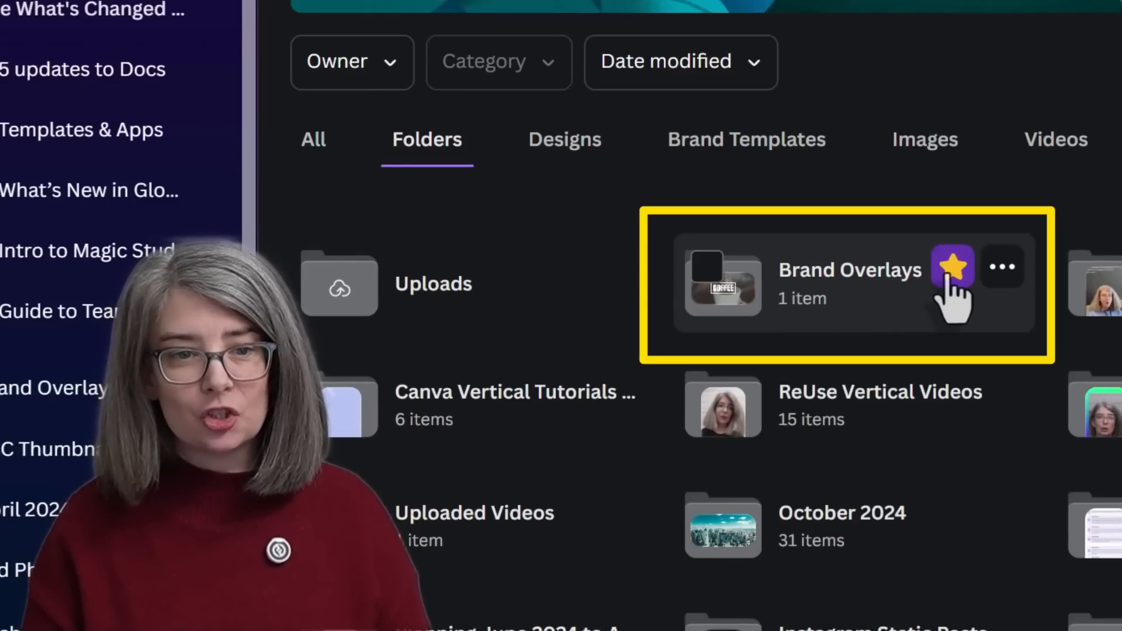
scroll(39, 383, down, 1)
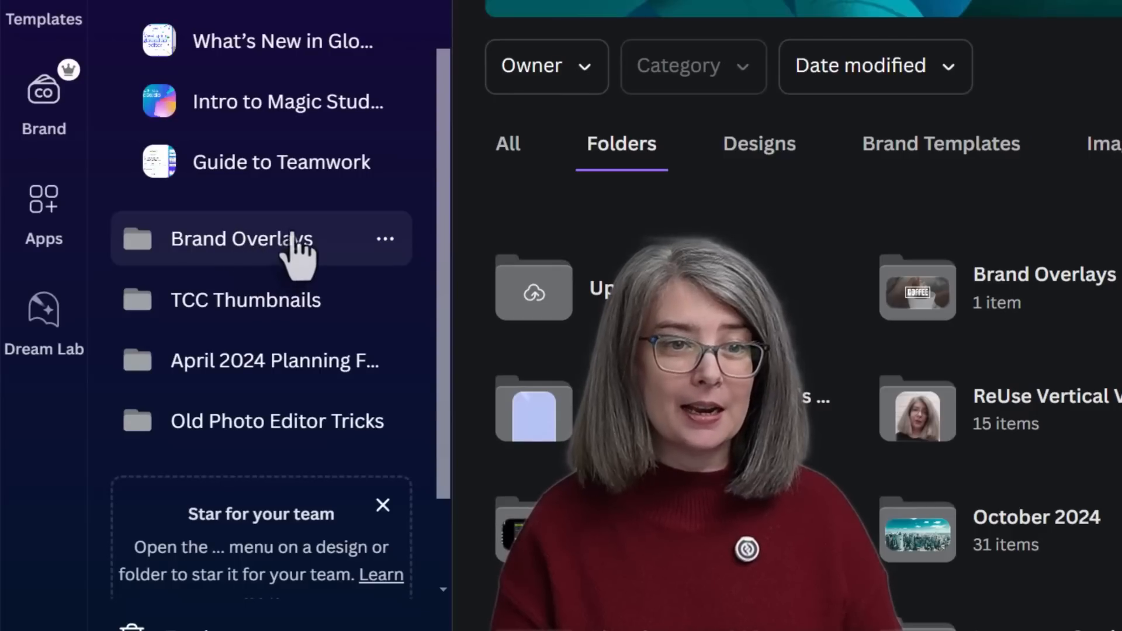
click(264, 259)
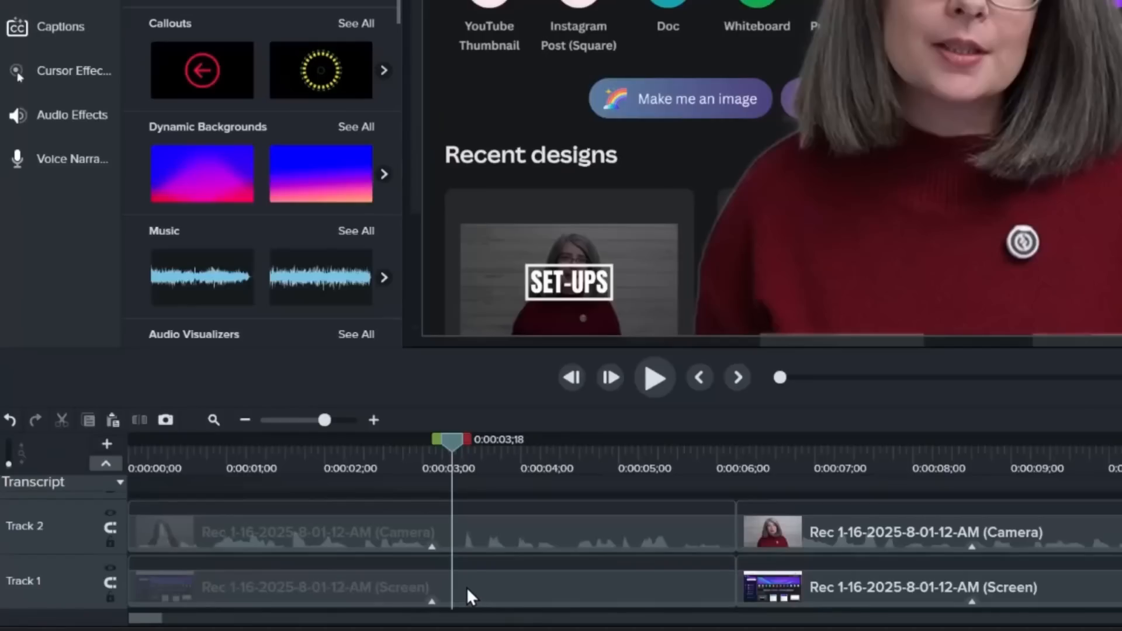
Step: In Camtasia, split the first camera clip and the first screen clip together at 0:00:03;18
click(461, 587)
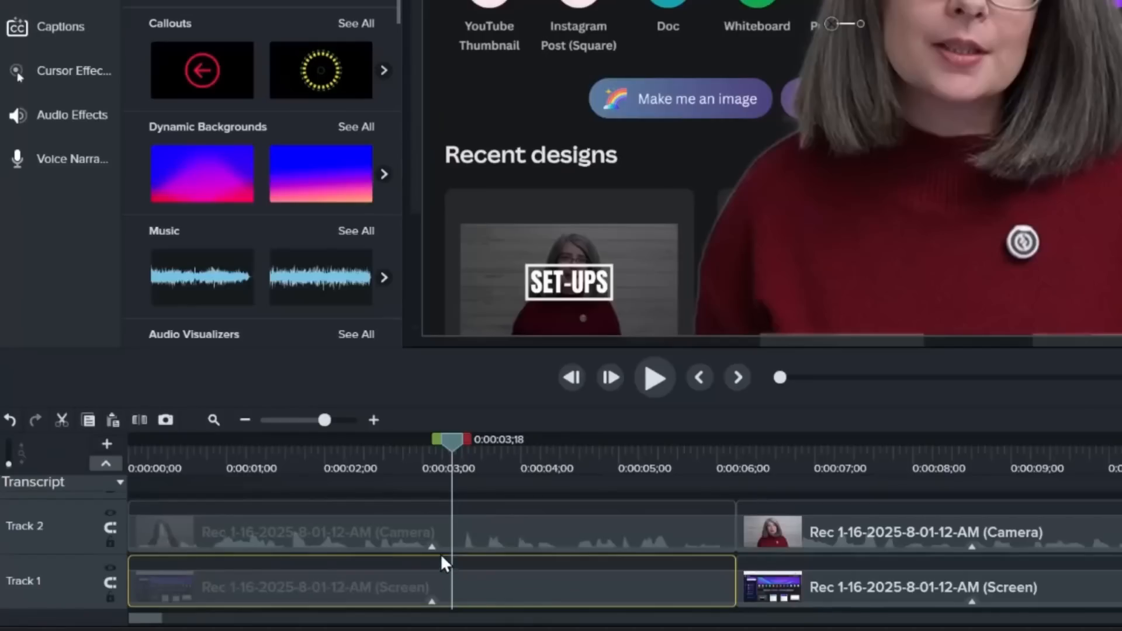
ctrl+click(440, 541)
ctrl+click(440, 539)
ctrl+click(489, 539)
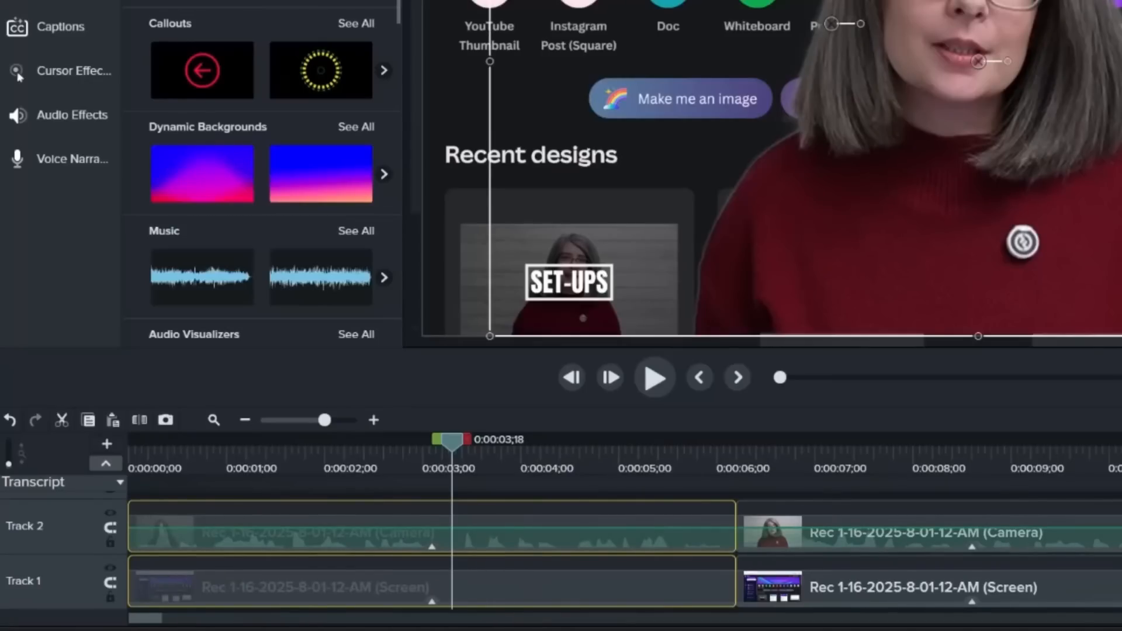
key(s)
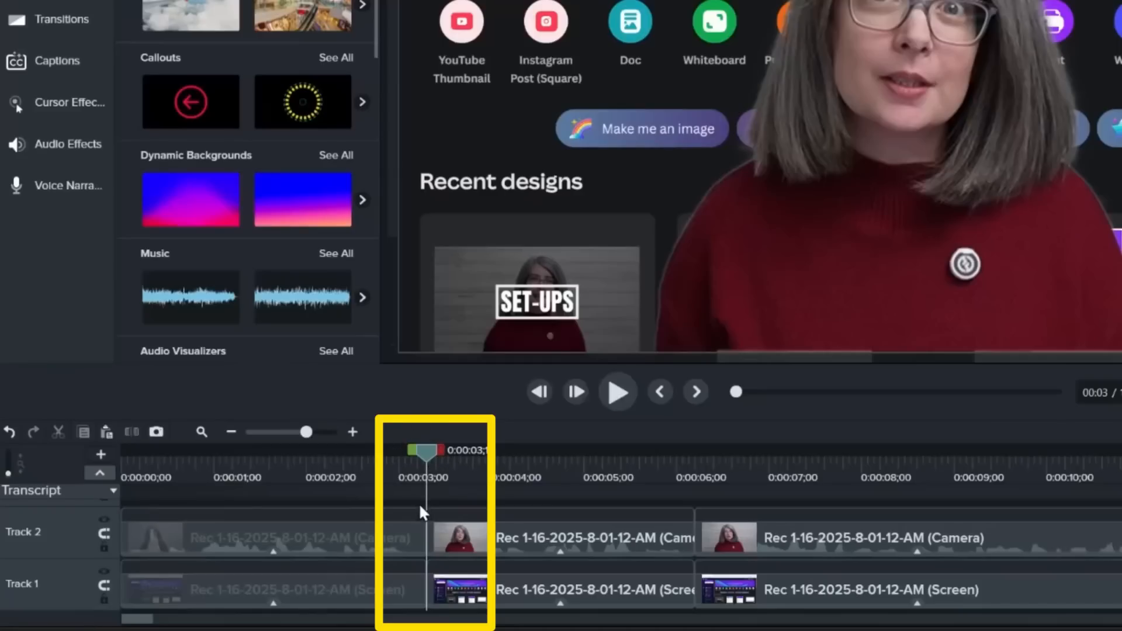
Step: Select the timeline from the start to 0:00:03;18 and set up its export with the file name "animated overlay intro"
mouse_move(432, 455)
mouse_down()
mouse_move(639, 486)
mouse_move(391, 468)
mouse_move(432, 470)
mouse_move(412, 455)
mouse_up()
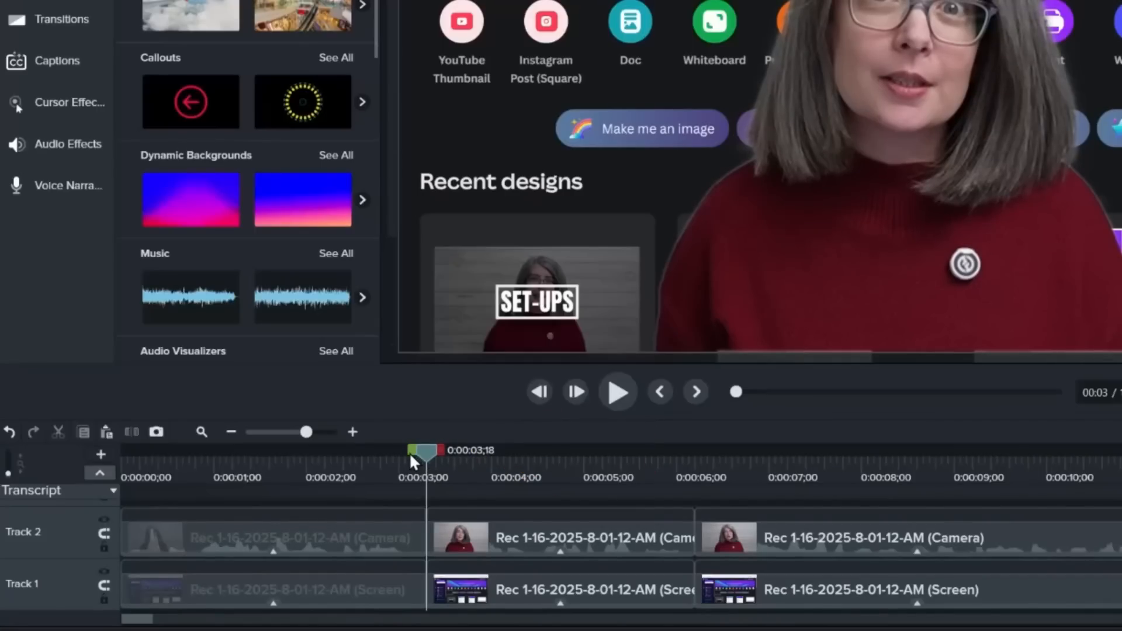
drag(412, 455, 94, 461)
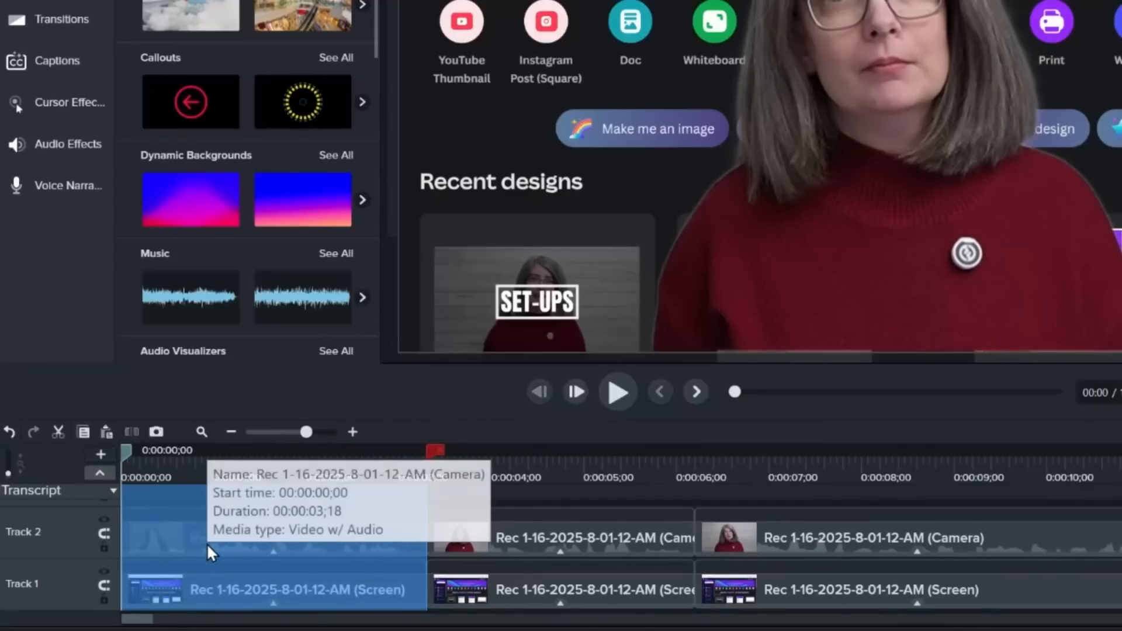
right_click(267, 556)
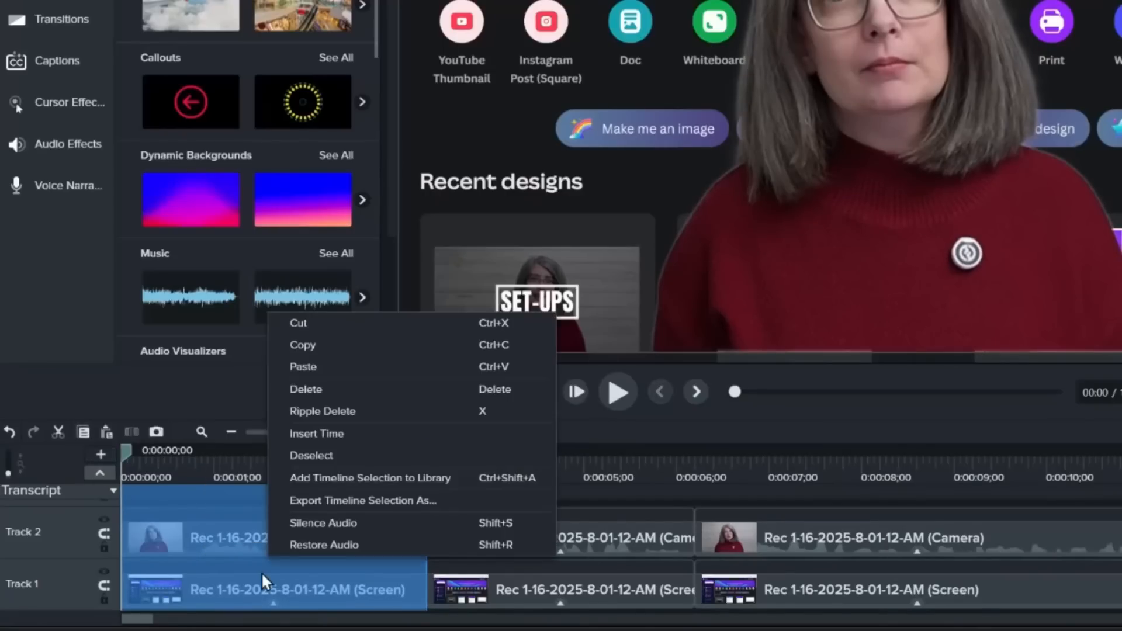
click(413, 503)
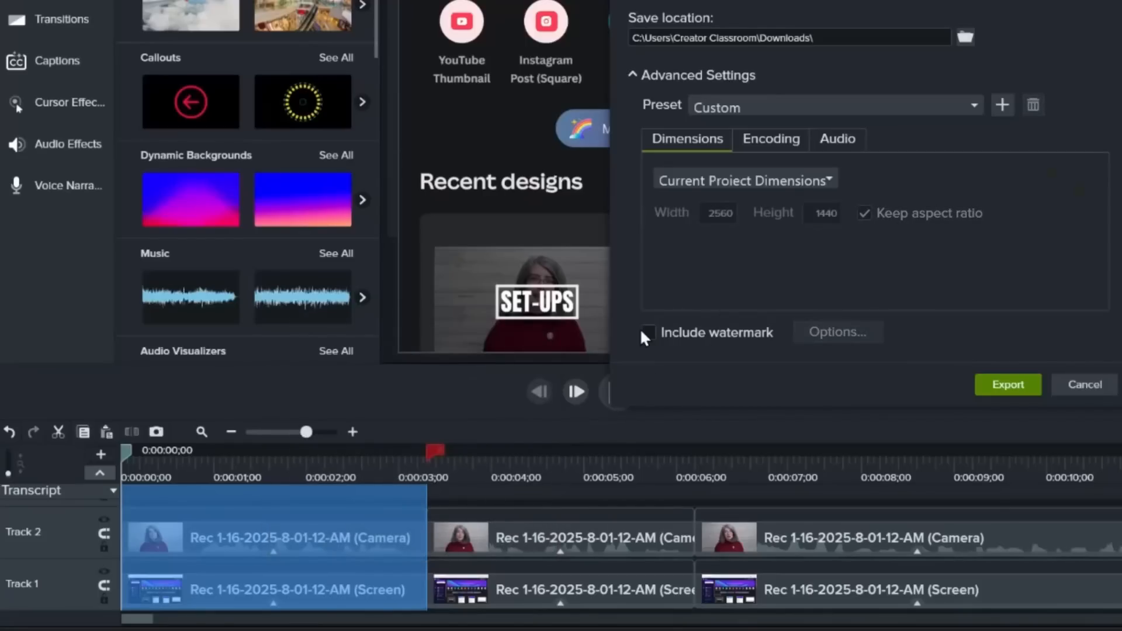
click(460, 194)
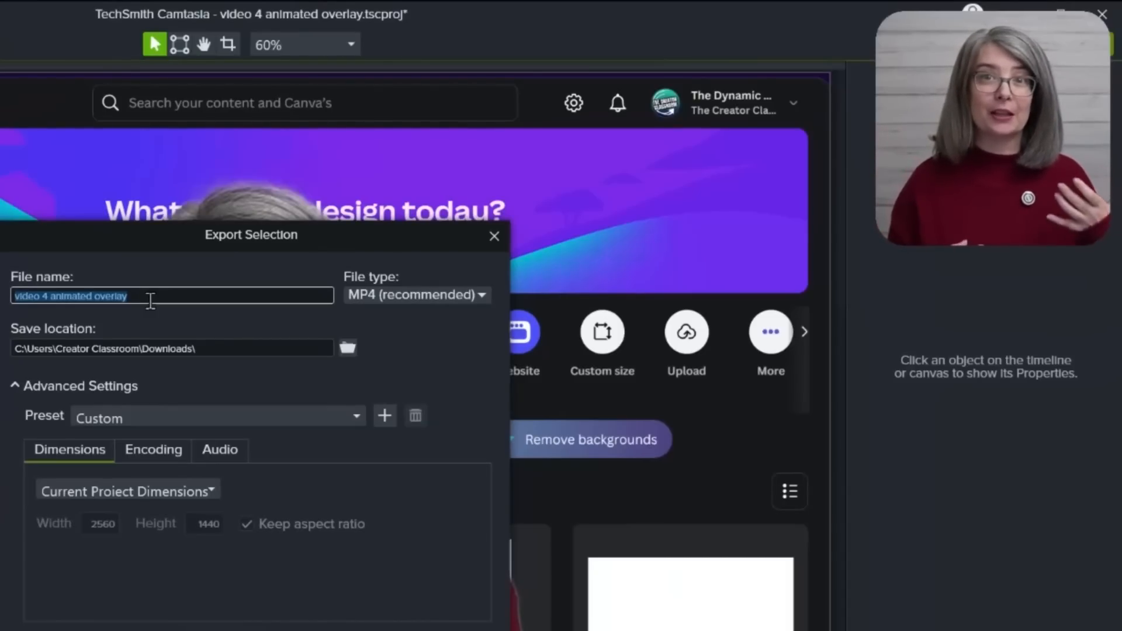
text(animat)
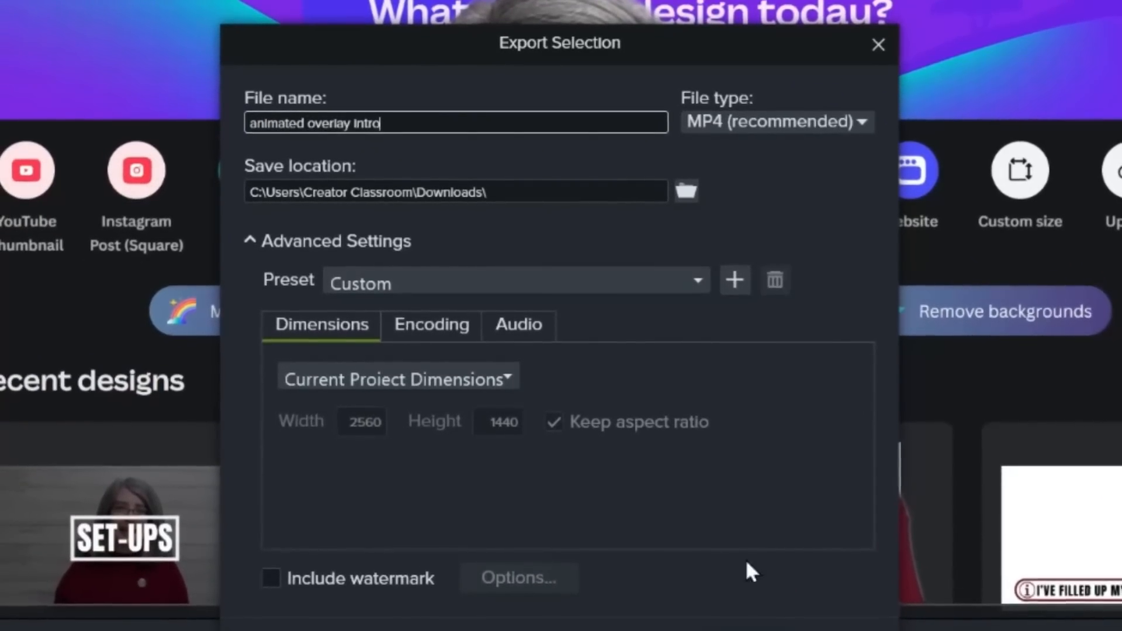
Step: Export the Camtasia selection, switch to Canva and upload the "animated overlay intro" MP4 file
click(702, 576)
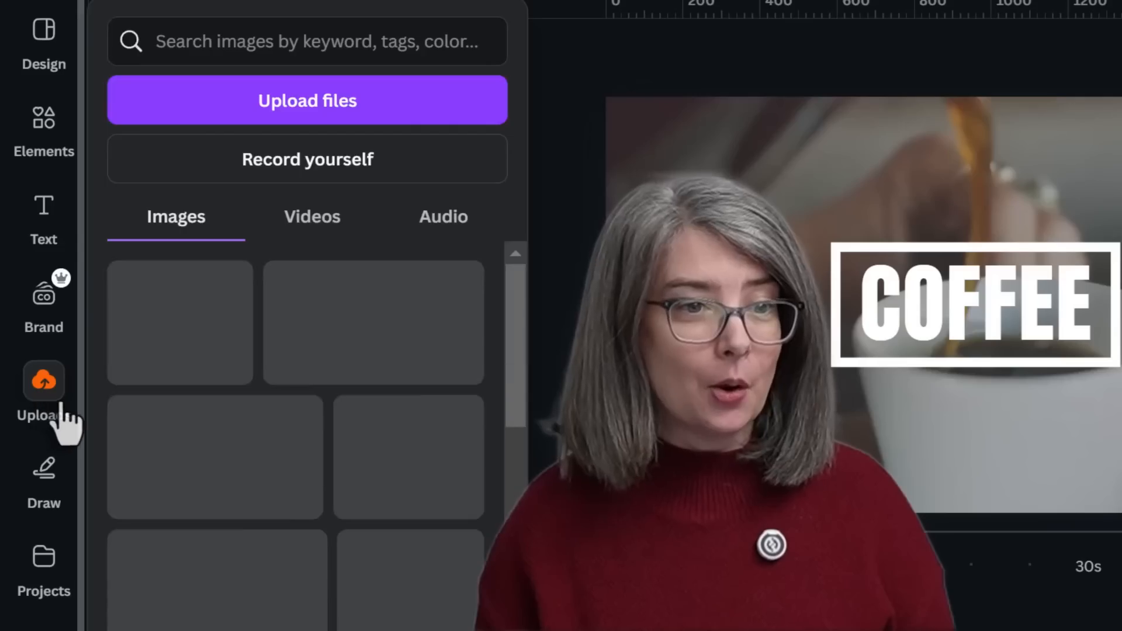
click(253, 96)
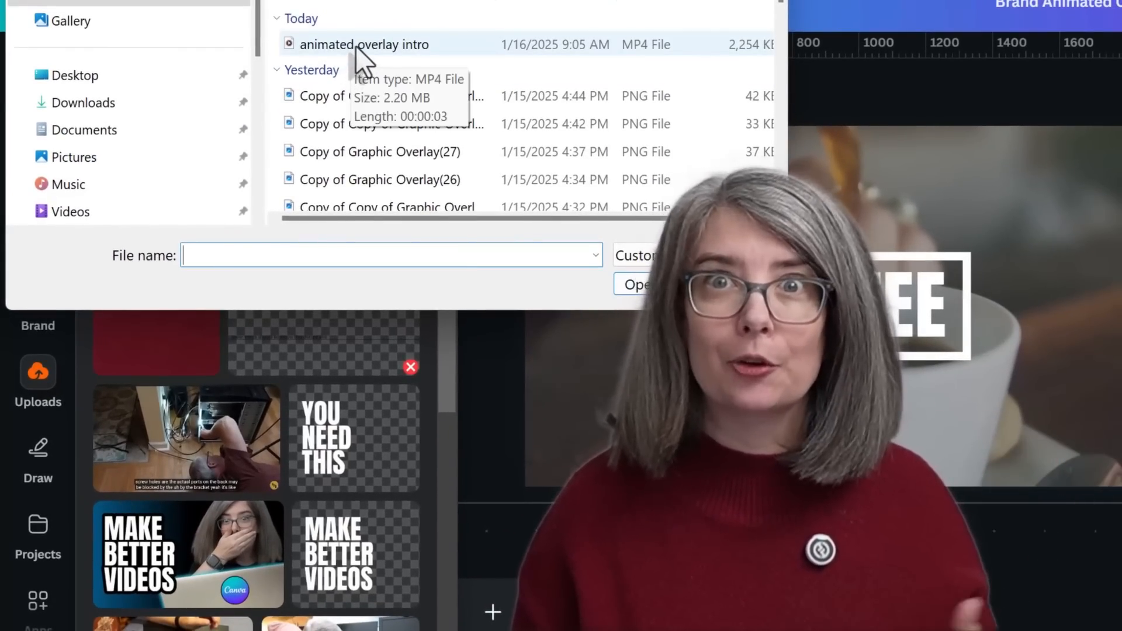
double_click(354, 48)
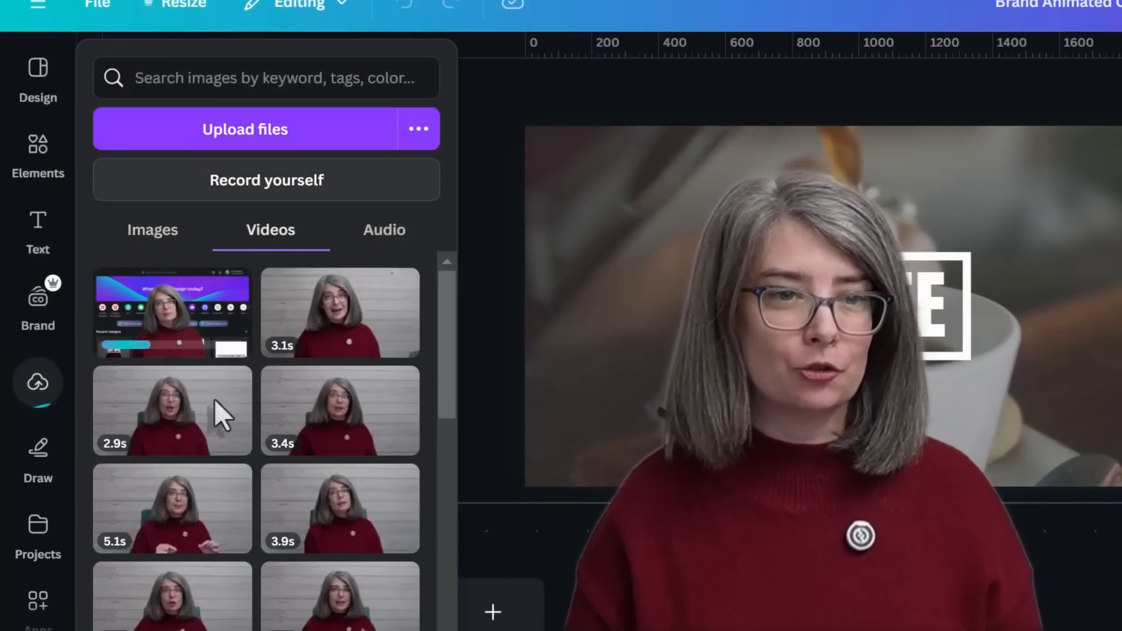
Step: Set the uploaded 3.3-second animated overlay intro clip as the page's full background in place of the coffee video
scroll(214, 455, down, 5)
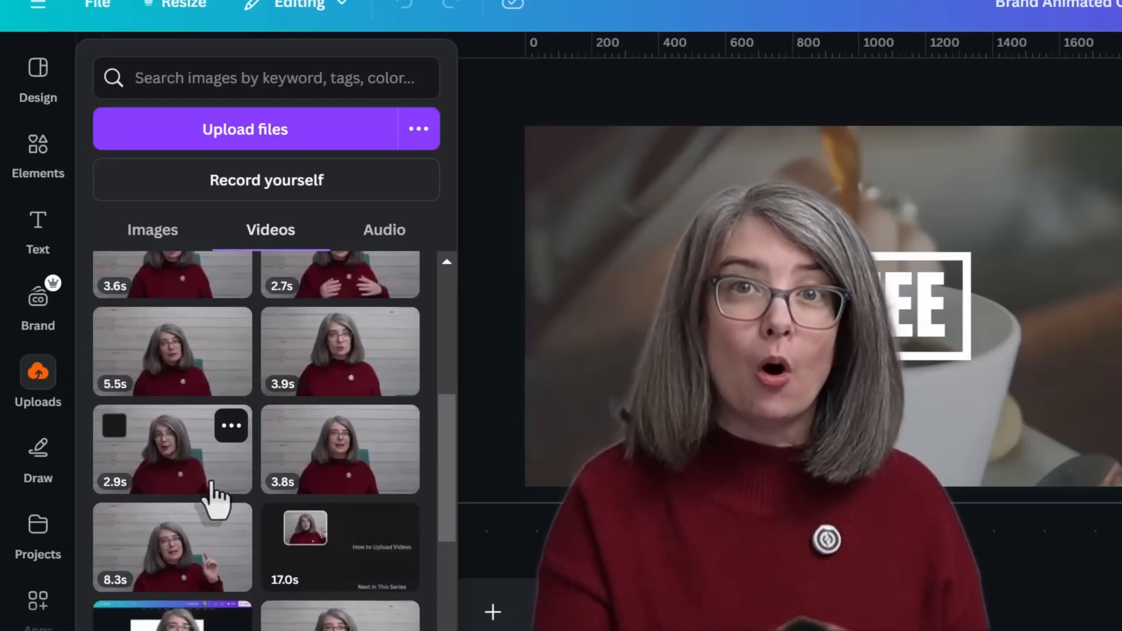
click(228, 429)
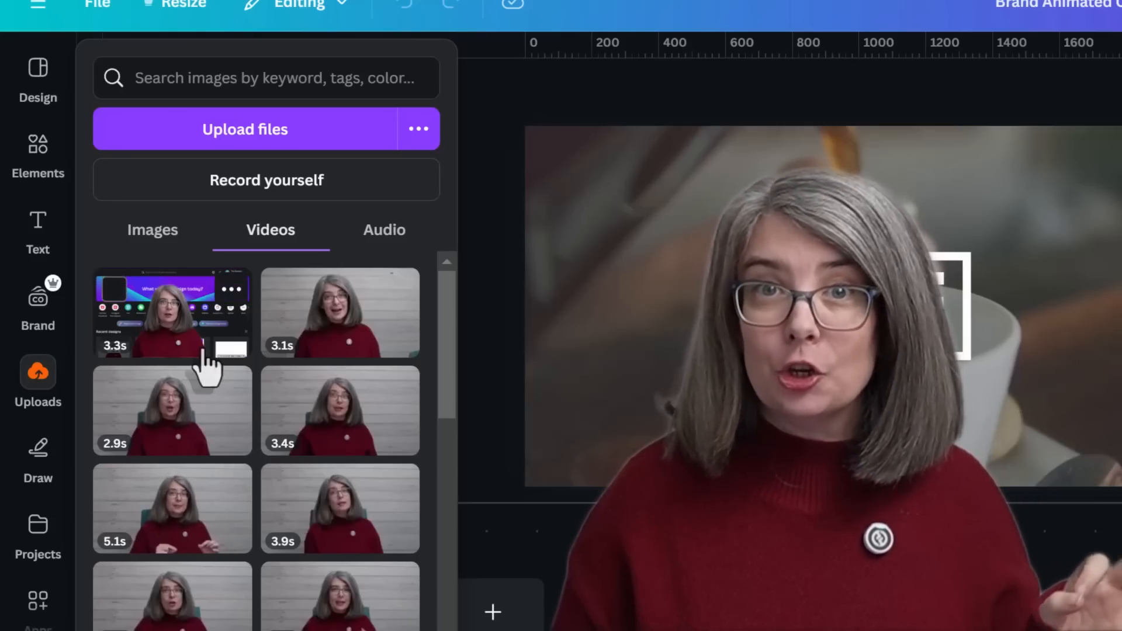
click(175, 339)
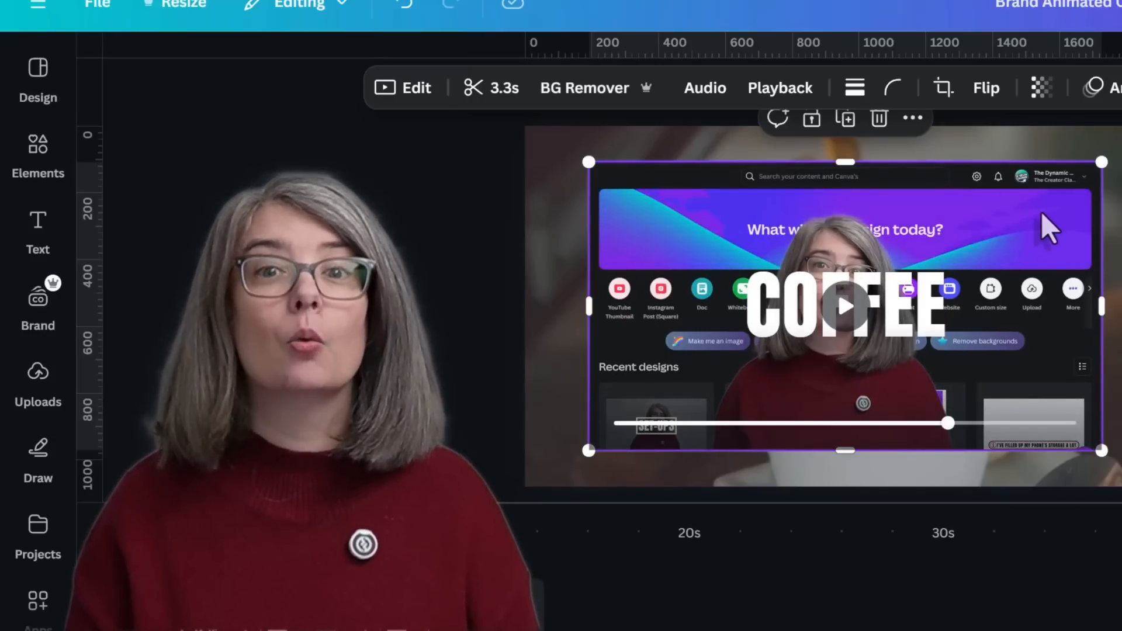
drag(918, 196, 410, 178)
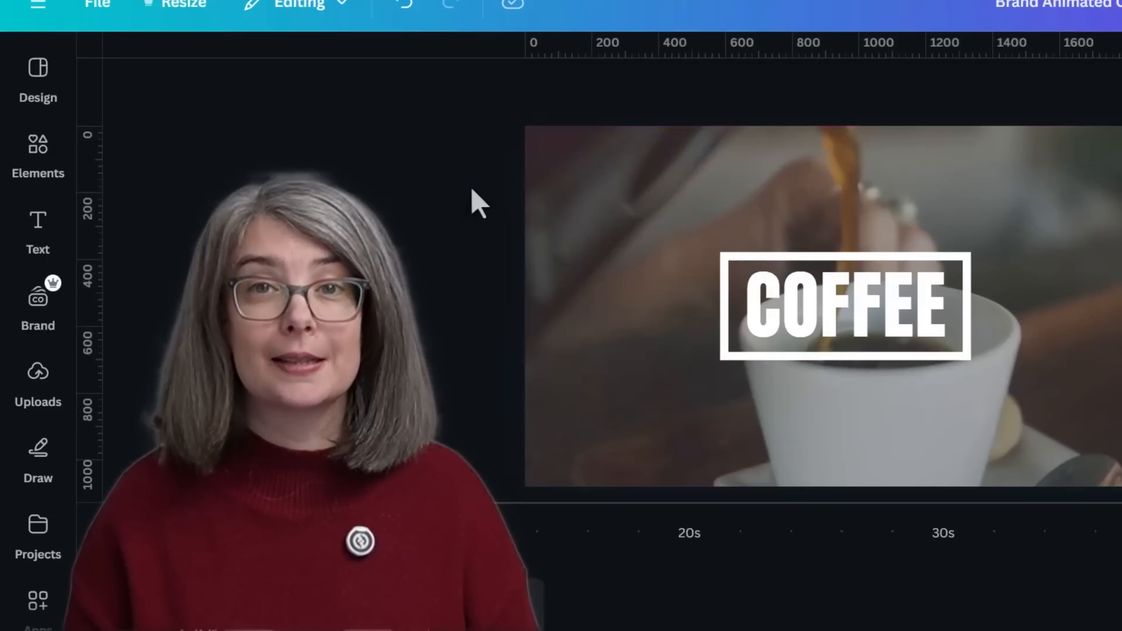
click(41, 374)
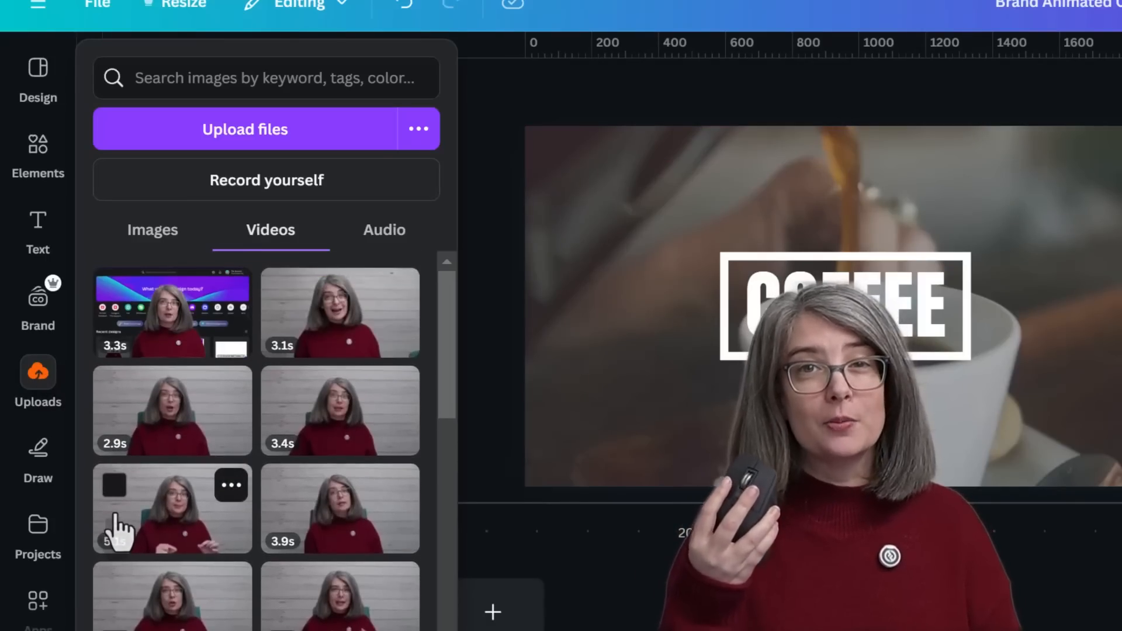
scroll(117, 527, down, 1)
scroll(117, 529, up, 1)
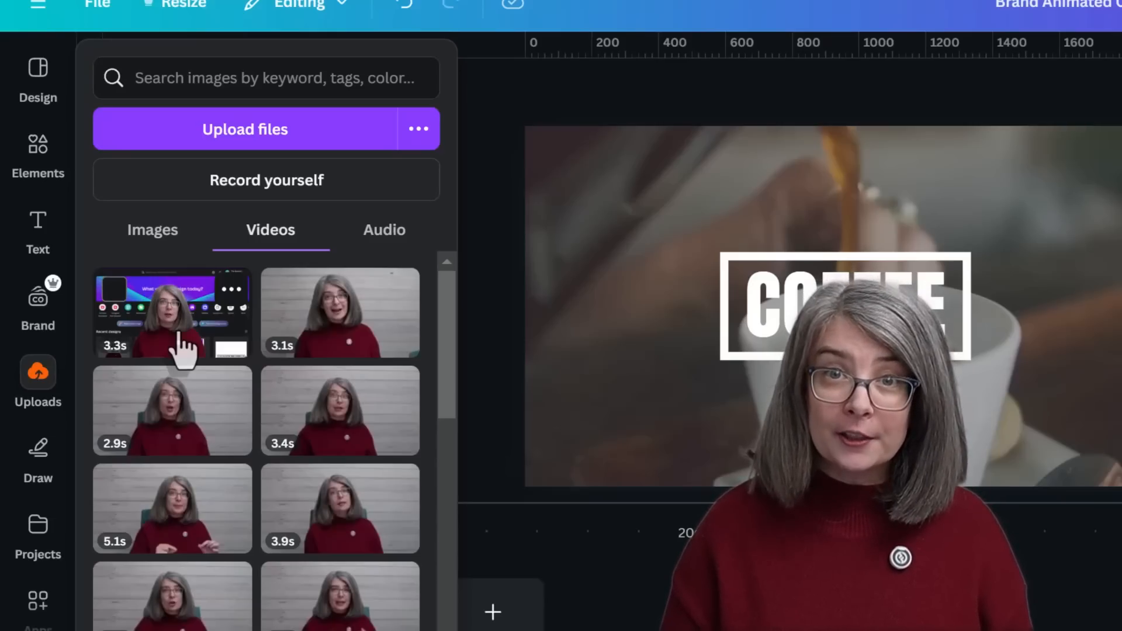
drag(179, 334, 541, 262)
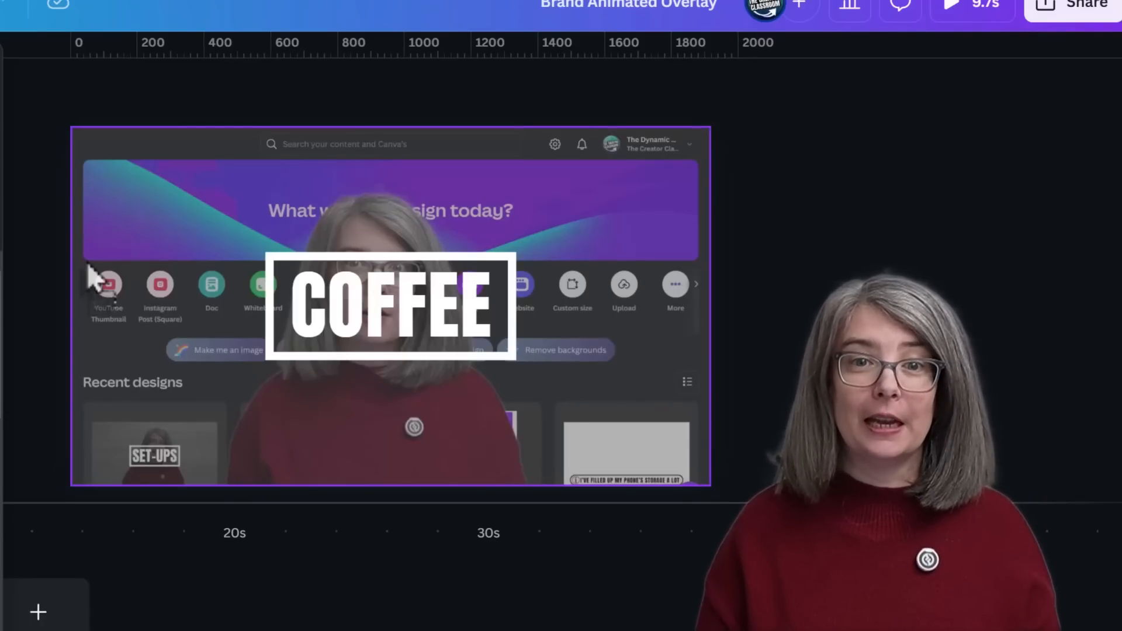
click(88, 264)
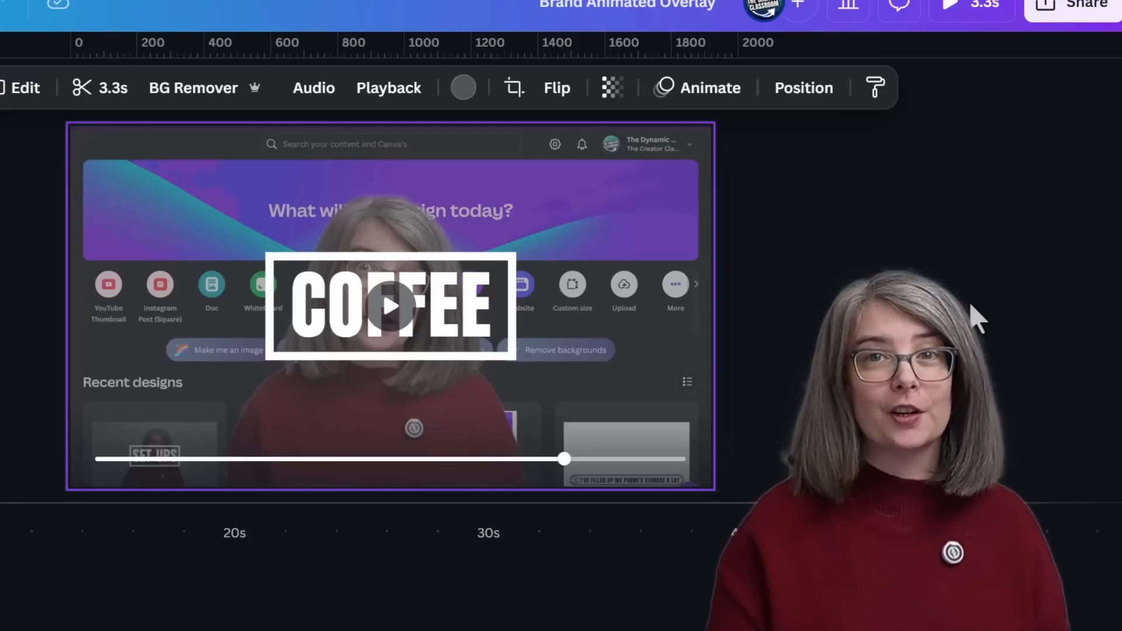
Step: Set the color behind the background clip to black #000000 and the clip's transparency to 69
click(464, 89)
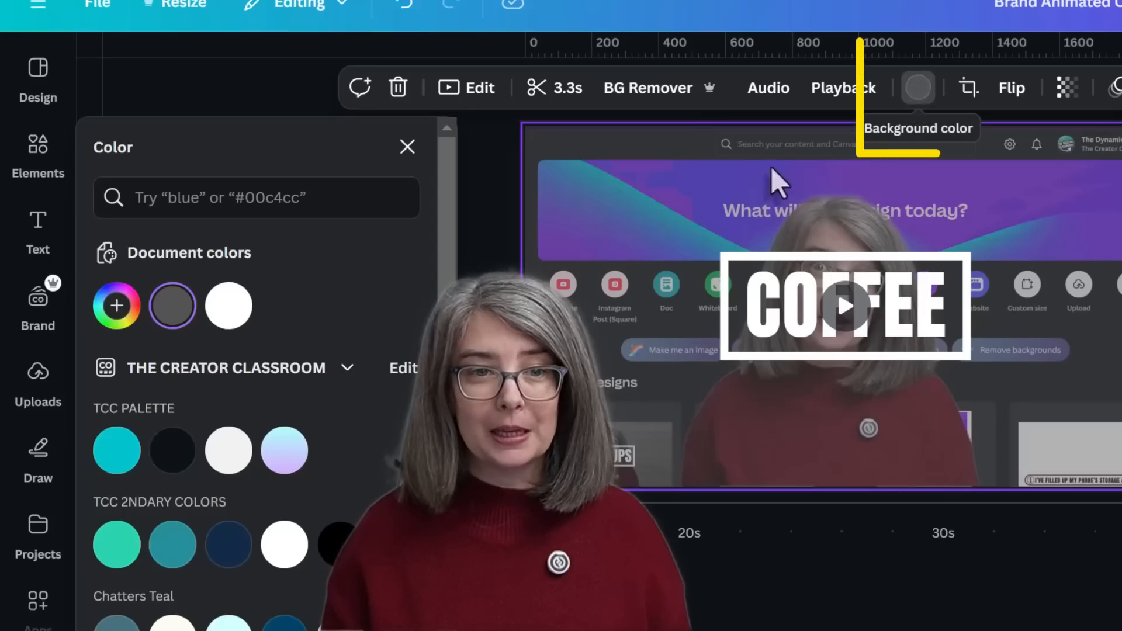
scroll(0, 409, down, 5)
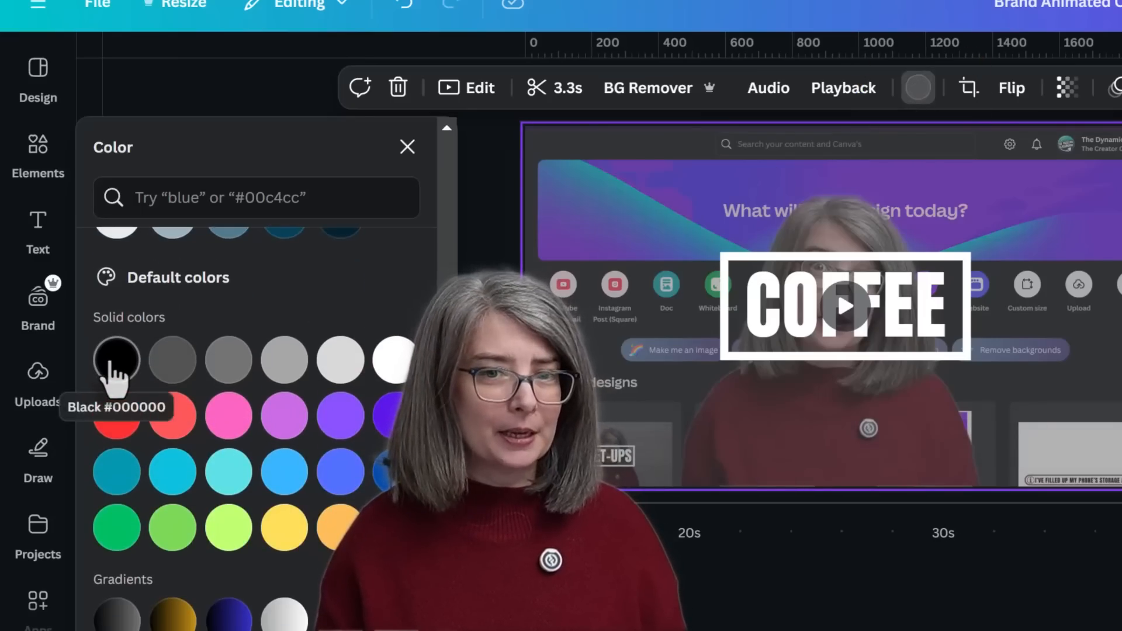
click(109, 374)
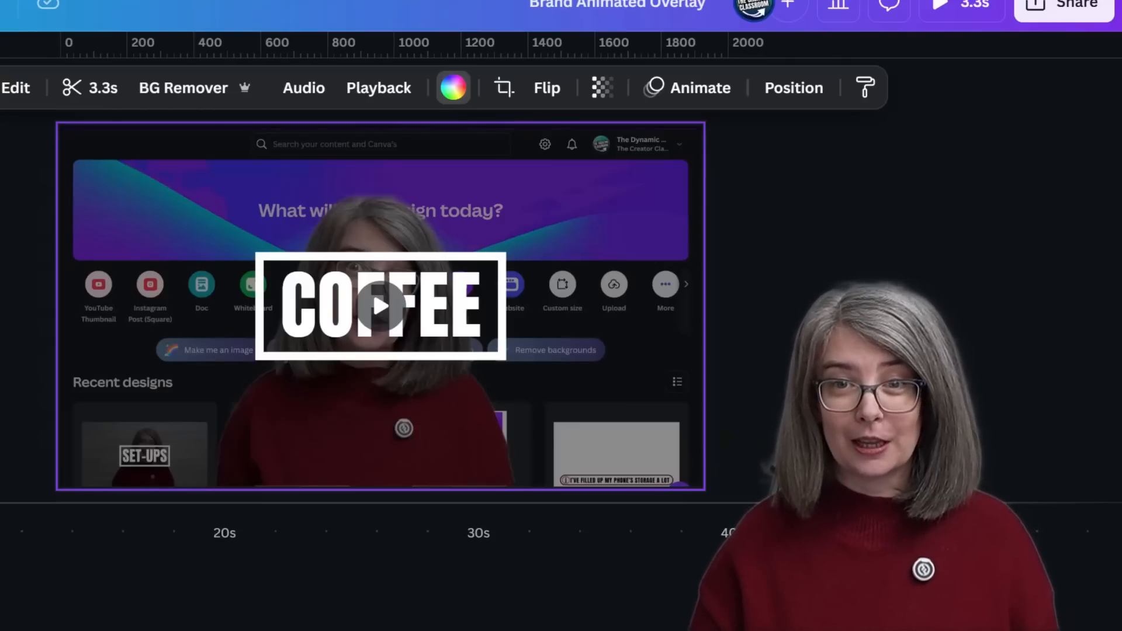
click(605, 99)
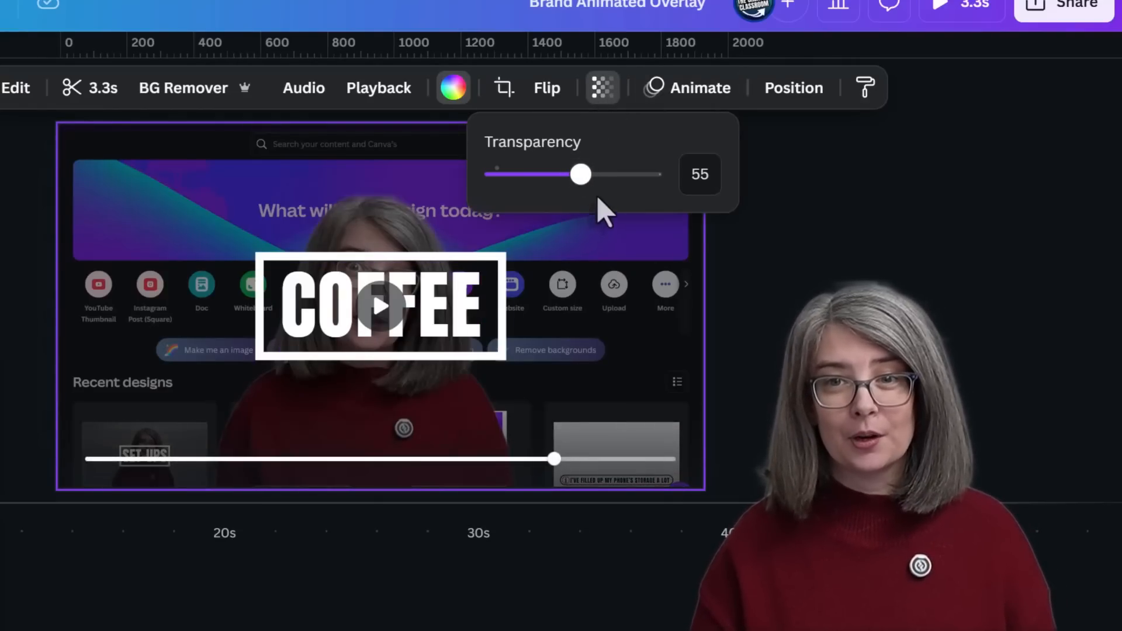
drag(580, 174, 612, 174)
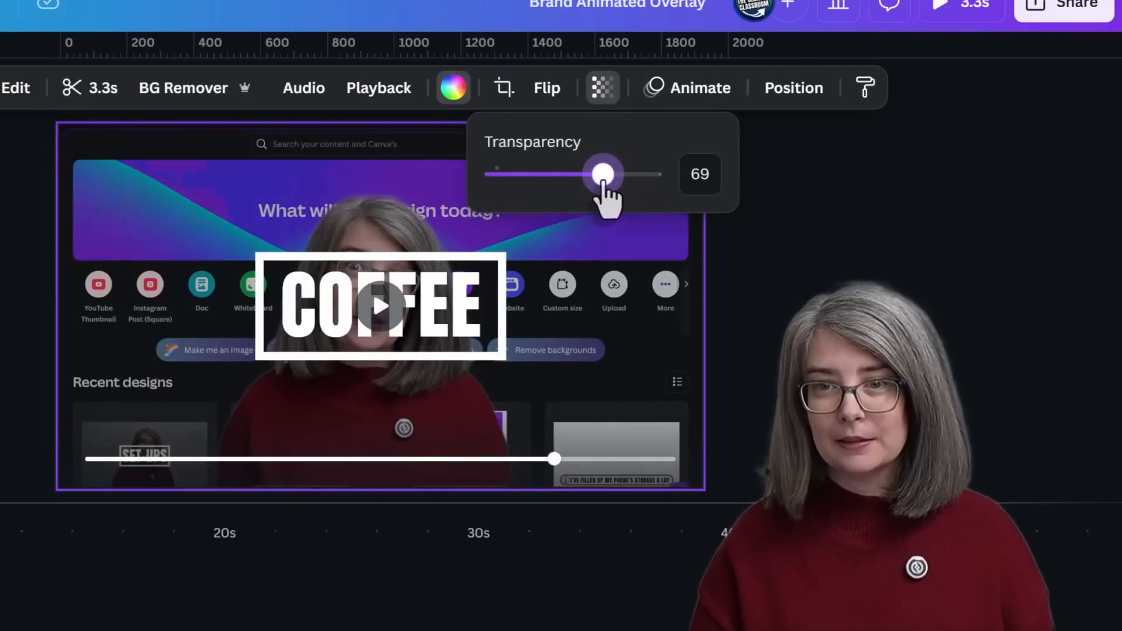
Step: Replace the COFFEE text with "overlay" and format it in uppercase
click(309, 301)
double_click(317, 301)
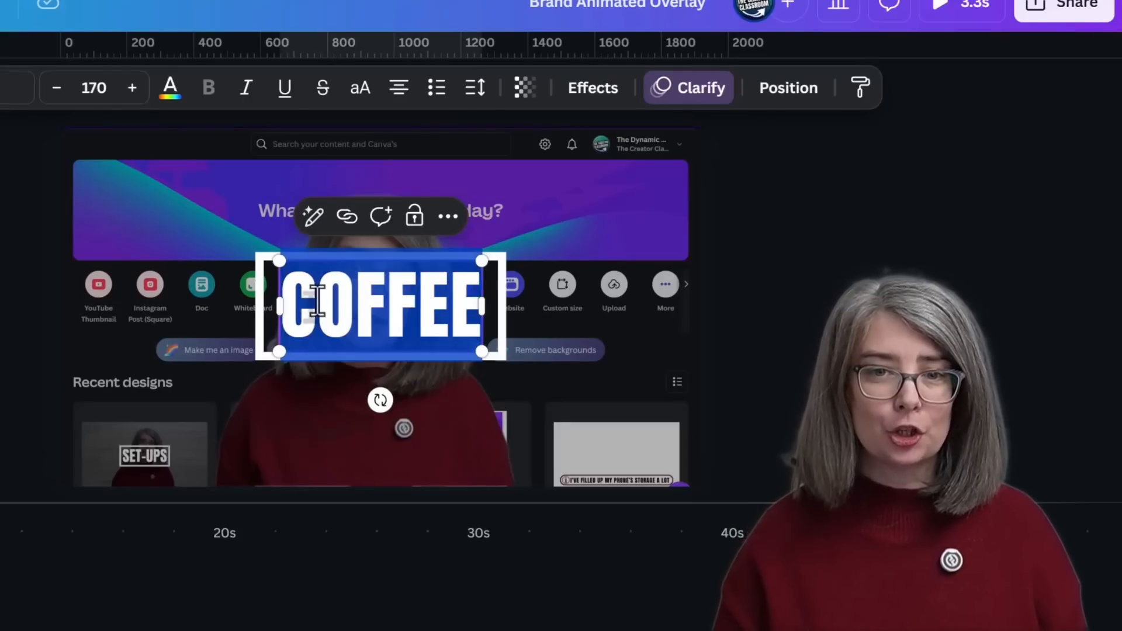
text(overlay)
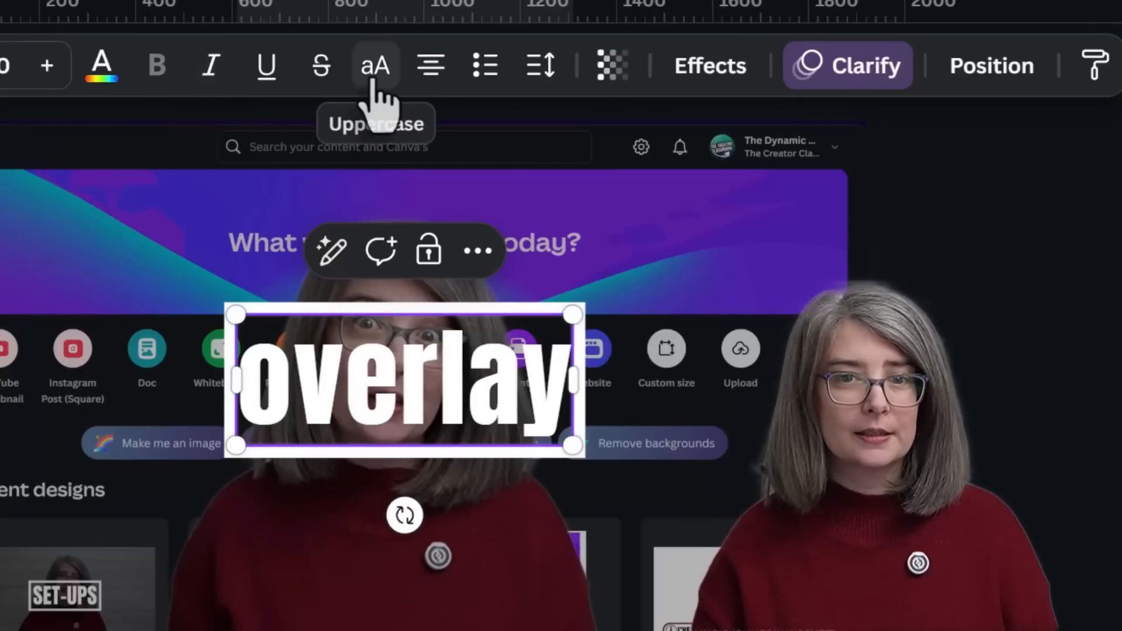
click(373, 82)
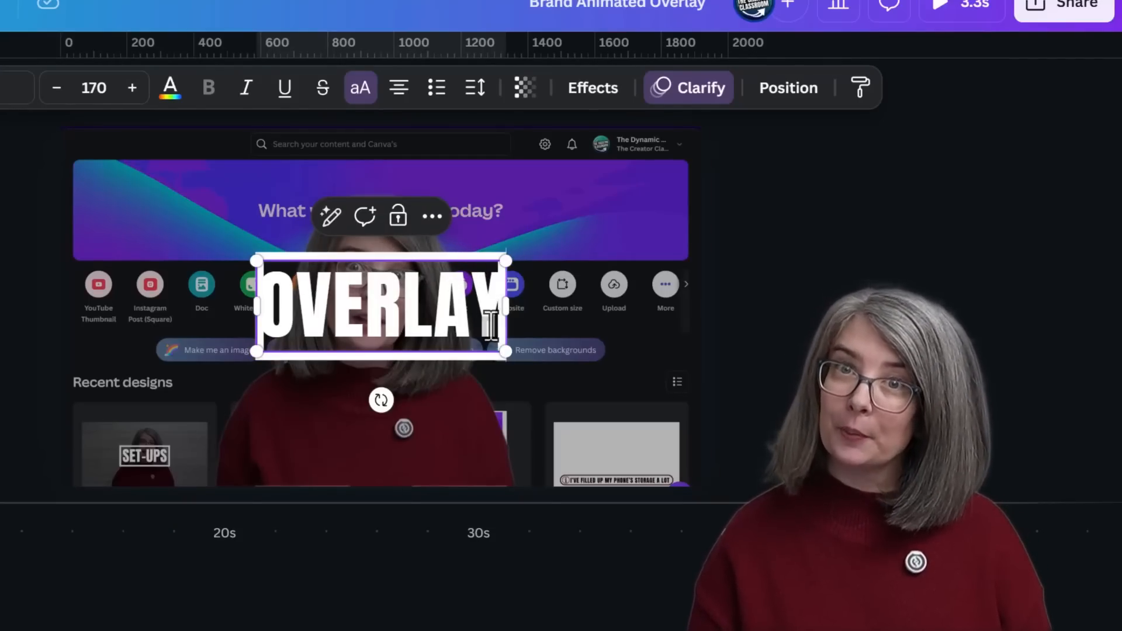
Step: Widen the white frame layer evenly around the OVERLAY text to about 862 wide and check its alignment to the page
click(808, 93)
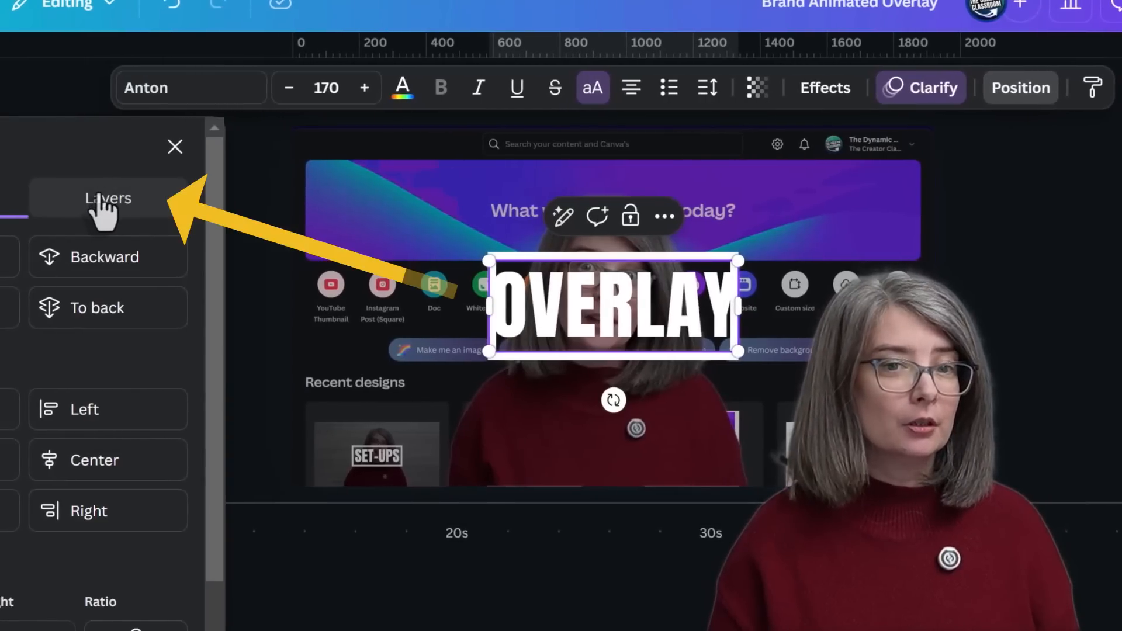
click(100, 201)
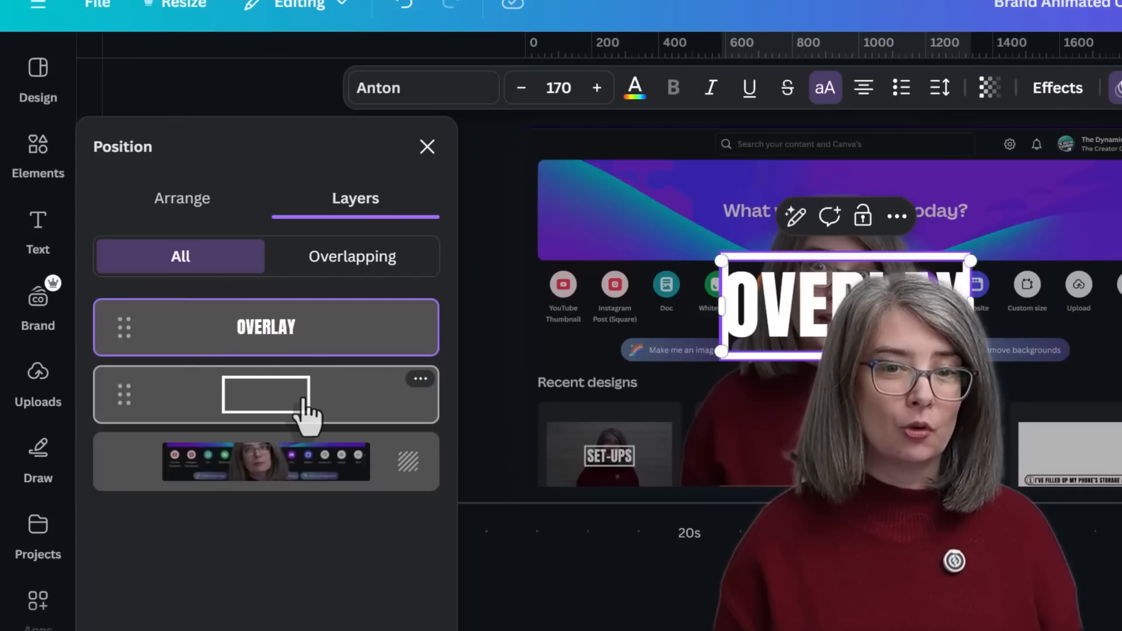
click(72, 412)
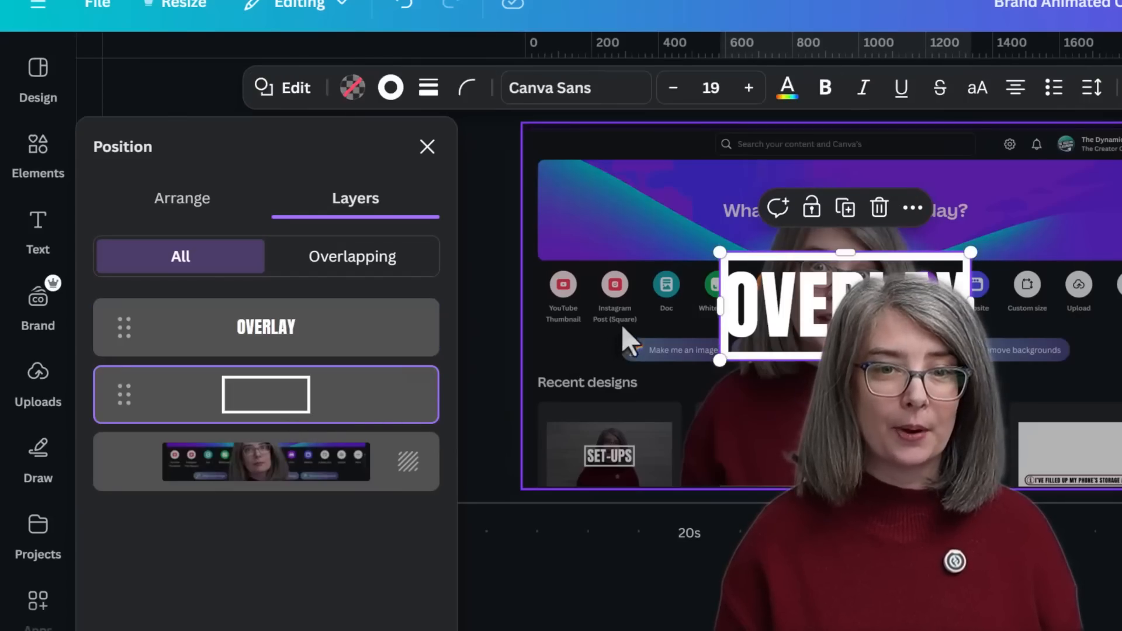
drag(719, 307, 700, 309)
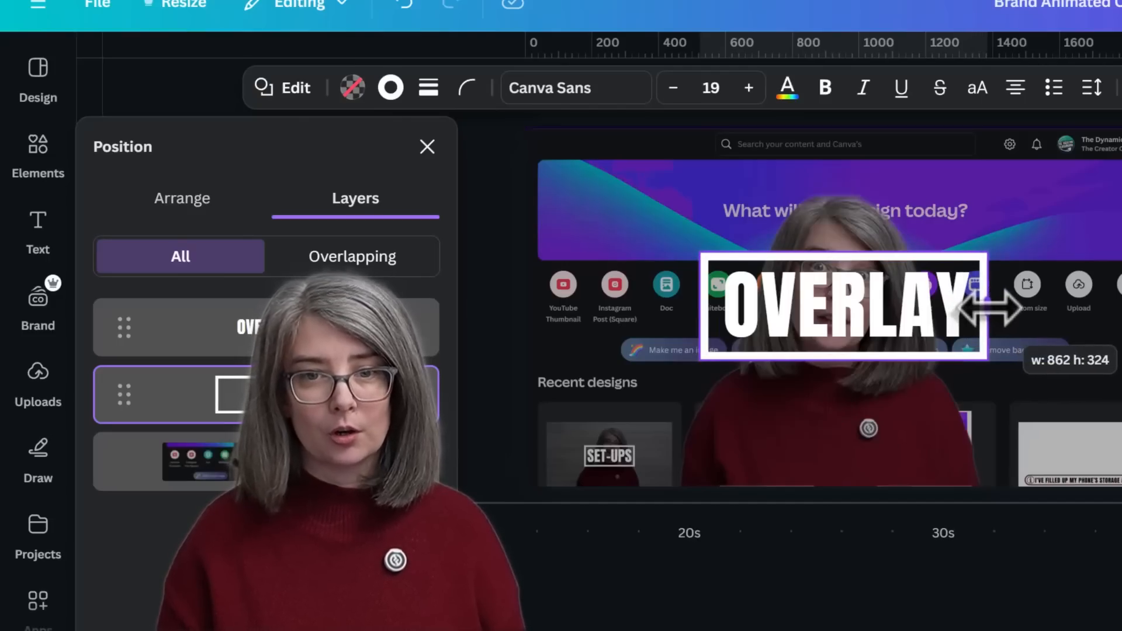
drag(990, 308, 987, 309)
click(192, 205)
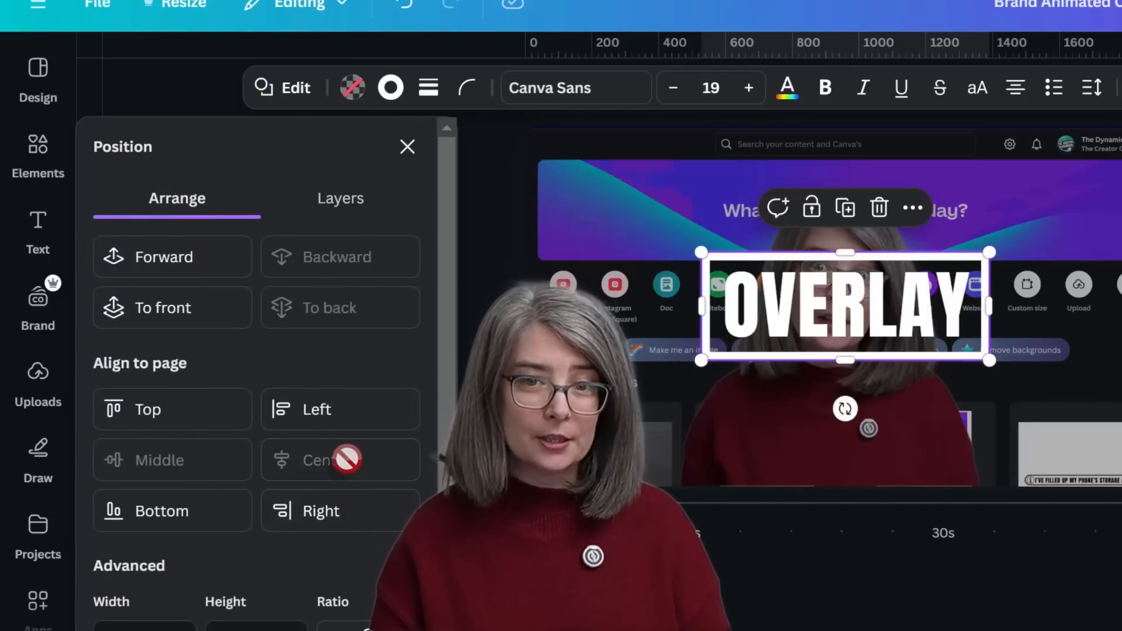
Step: Preview the overlay animation and swap the page background for the 5.1-second camera clip
click(126, 605)
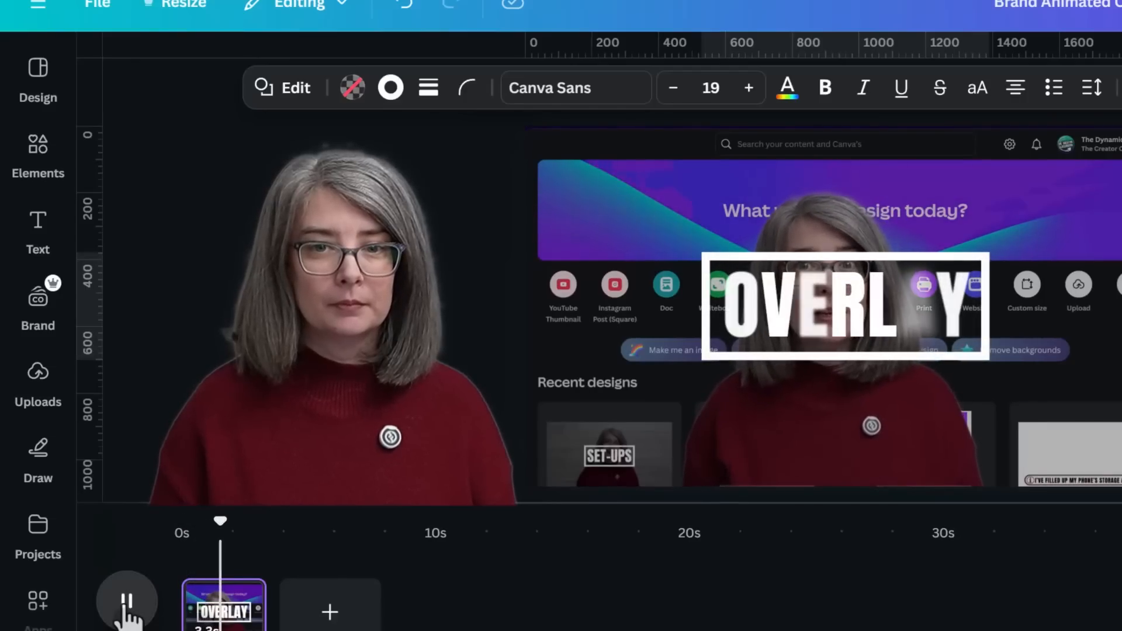
click(126, 605)
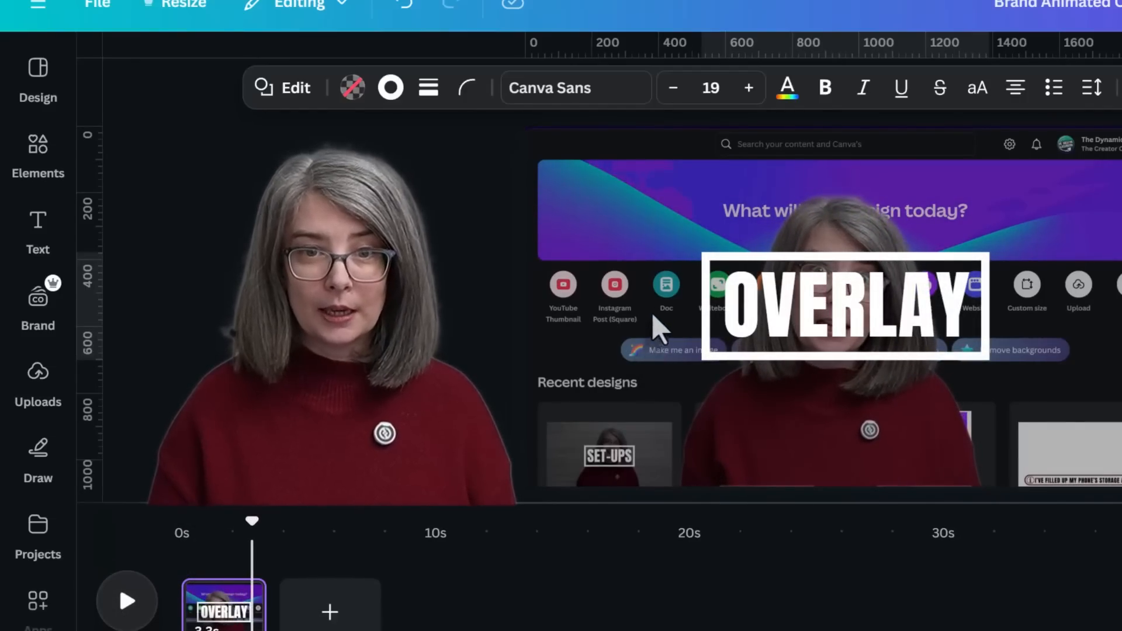
click(716, 272)
click(467, 286)
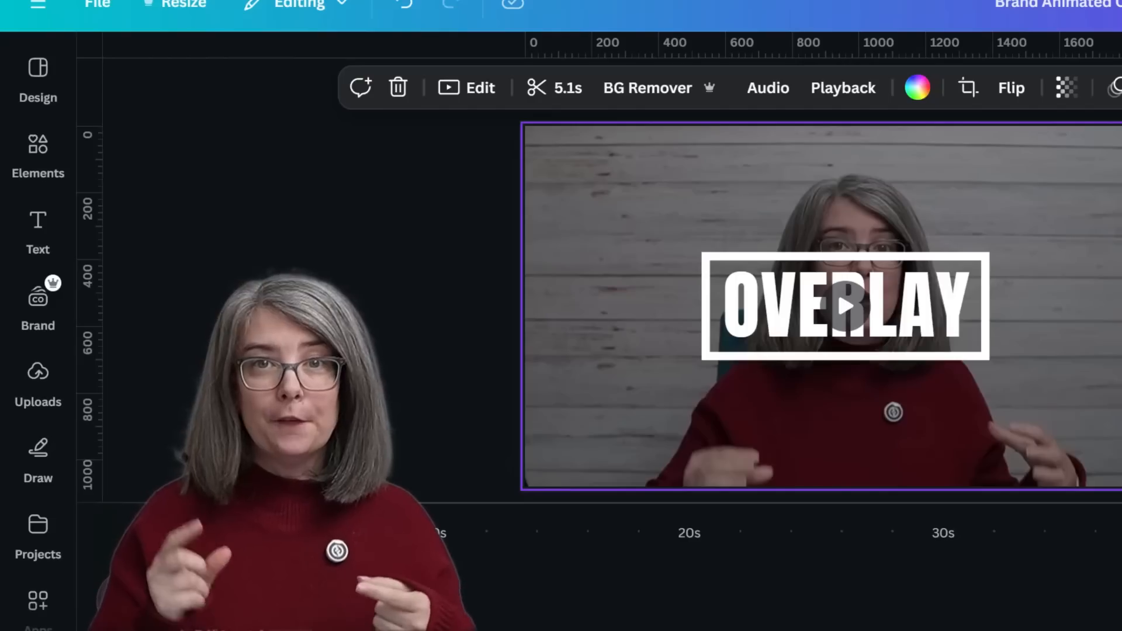
click(125, 600)
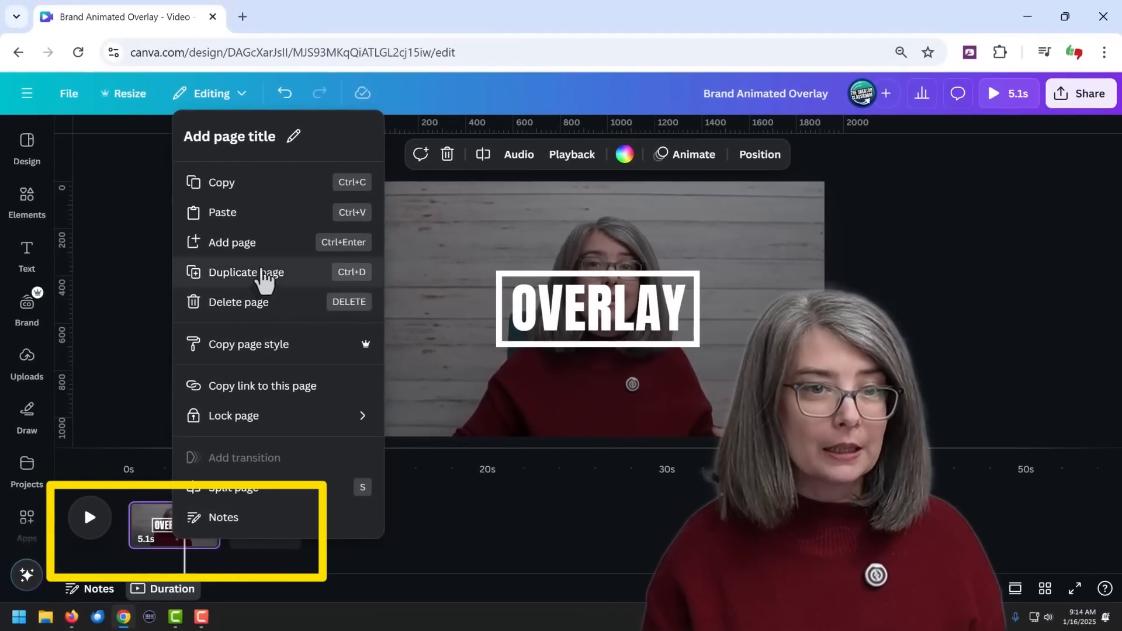
Step: Duplicate the 5.1-second OVERLAY page twice to make three pages
click(264, 274)
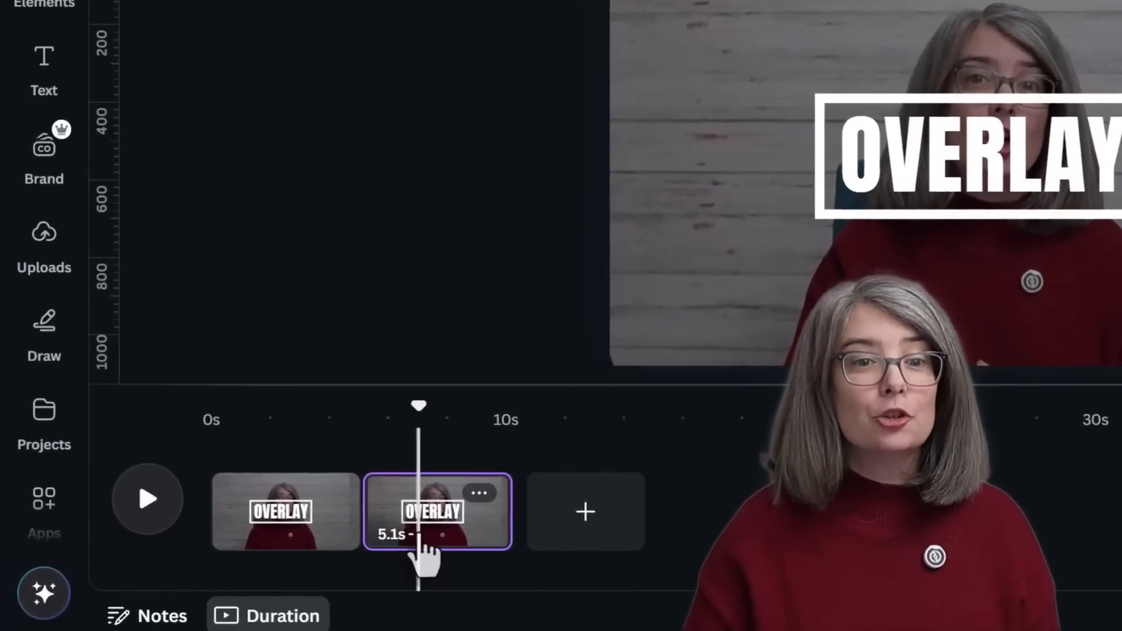
right_click(256, 551)
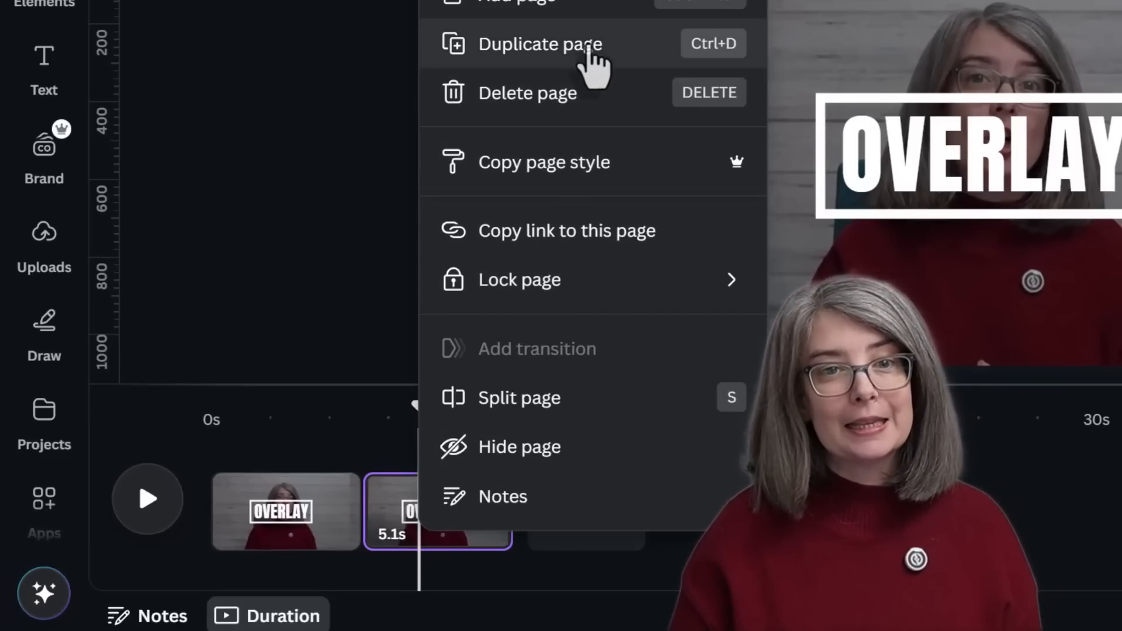
click(584, 45)
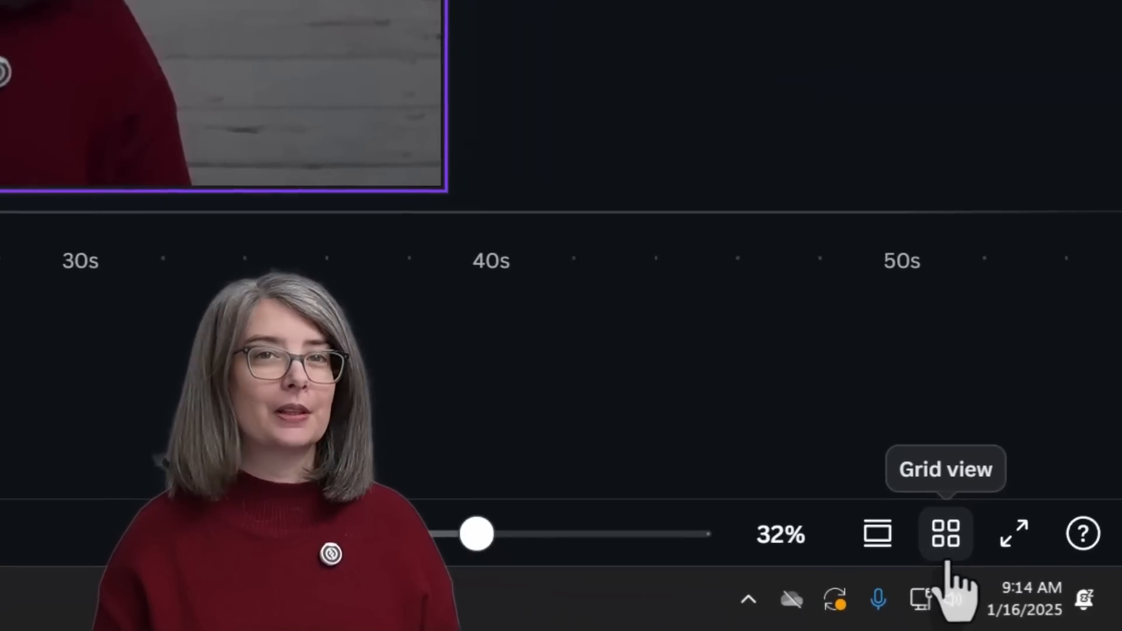
Step: In grid view, select all three pages and duplicate them twice to make nine pages
click(942, 544)
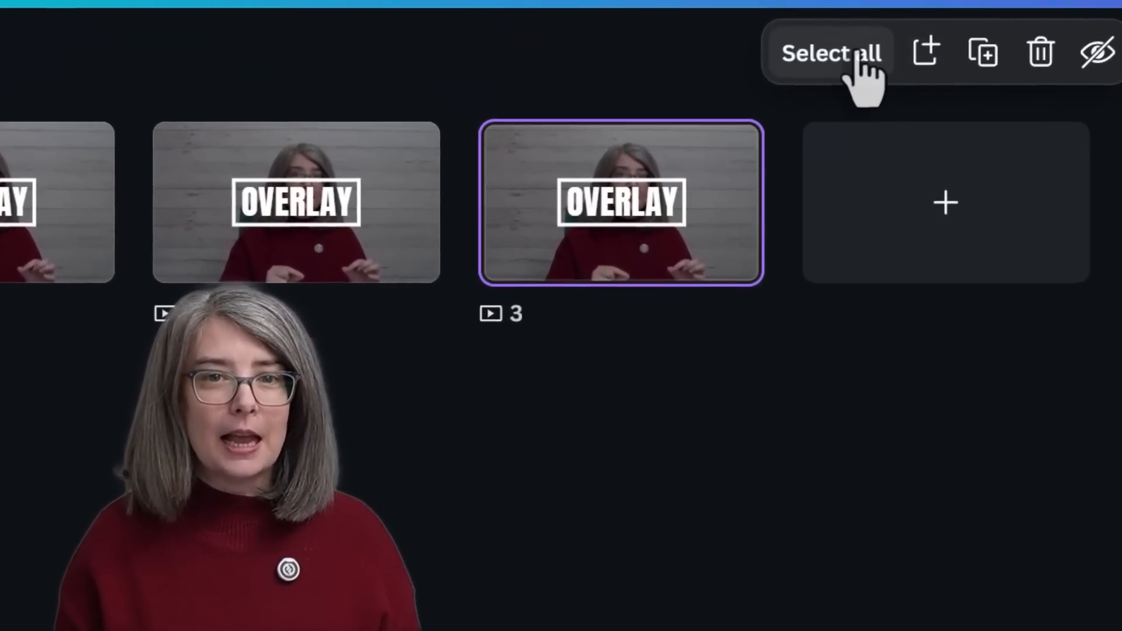
click(507, 136)
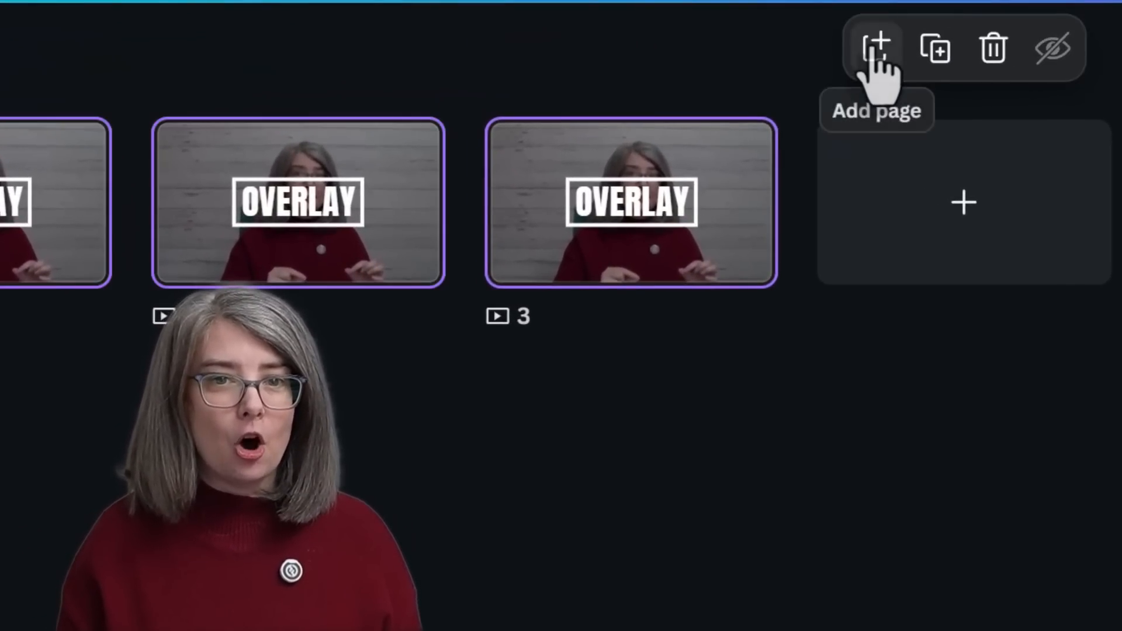
click(937, 50)
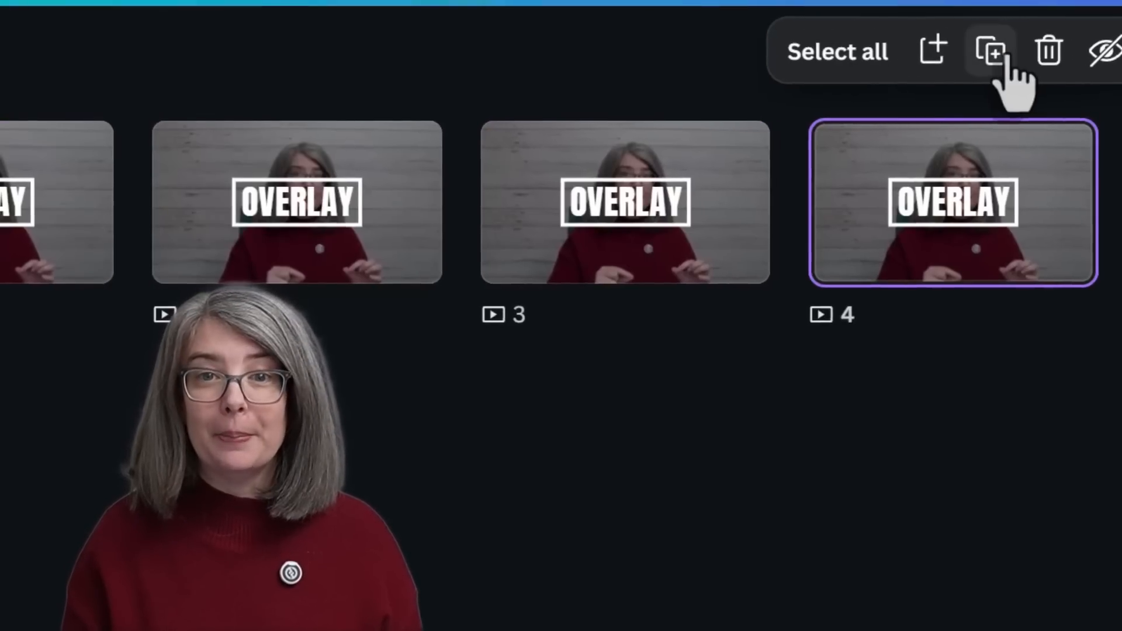
click(993, 58)
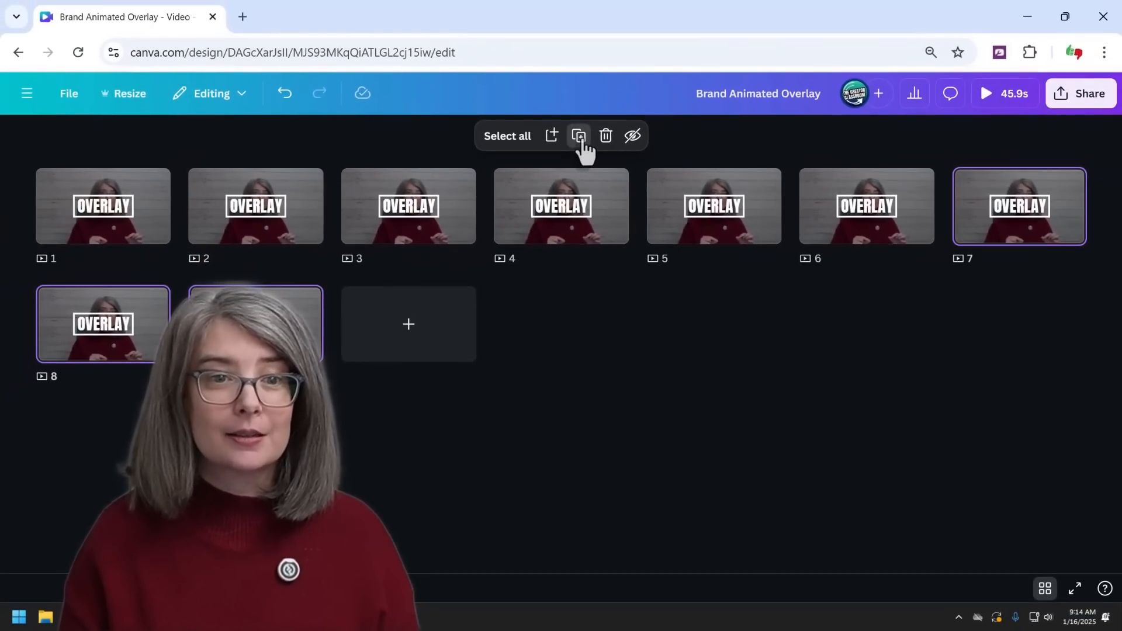
Step: Duplicate the three selected pages once more to make twelve pages, and return to the timeline view
click(579, 137)
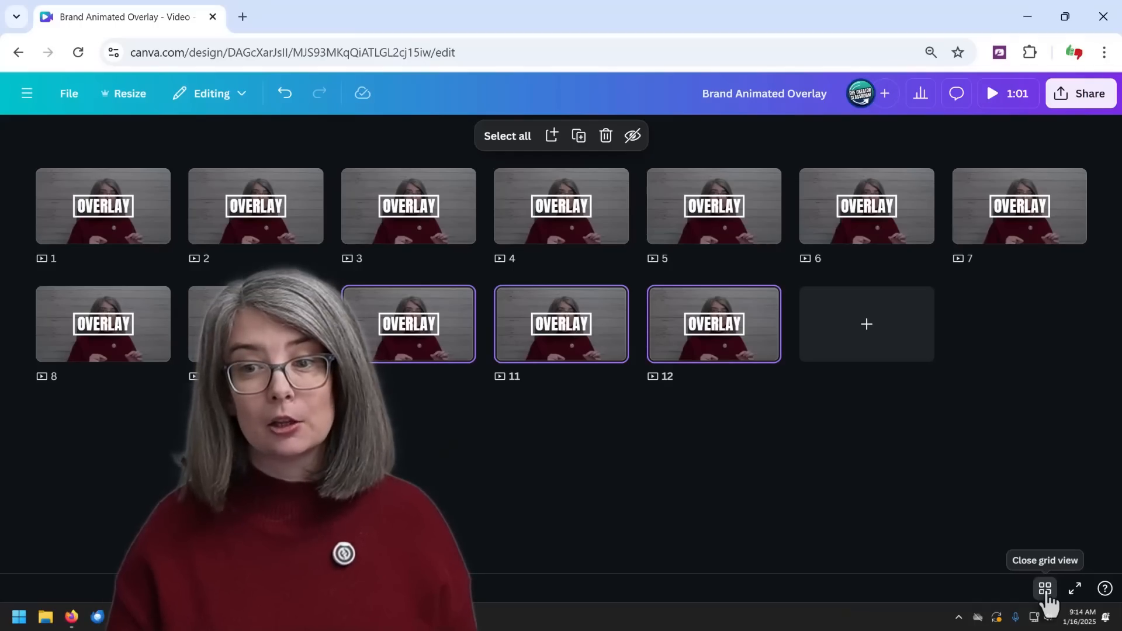
click(1044, 590)
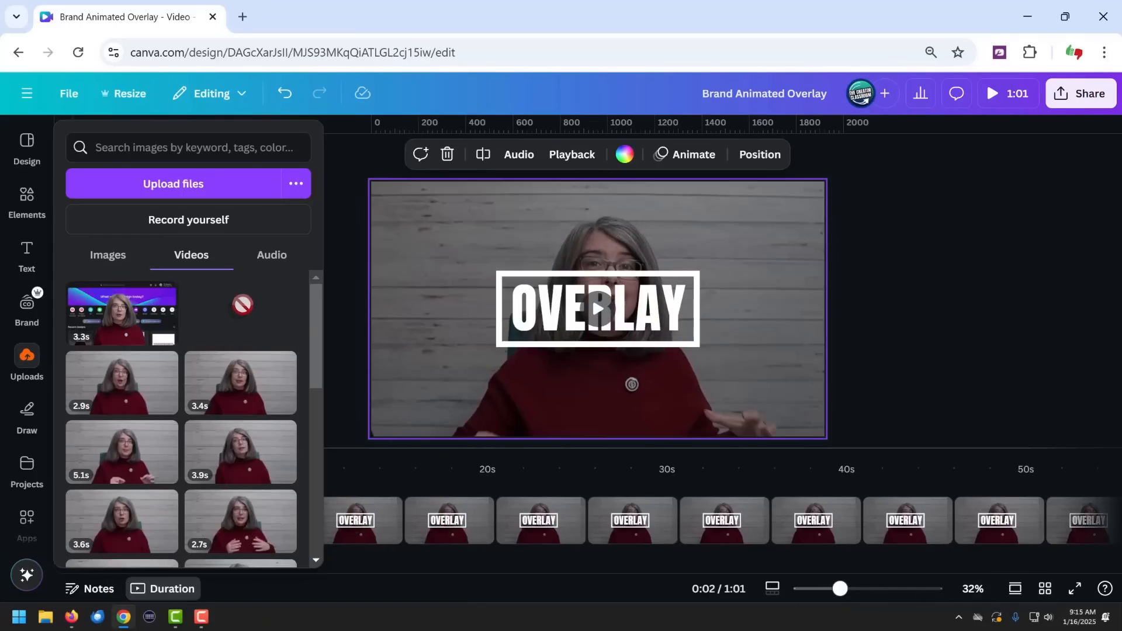
Step: Replace the backgrounds of pages 1, 2 and 3 with the uploaded 3.1-second, 2.9-second and 3.4-second camera clips respectively
drag(131, 381, 401, 253)
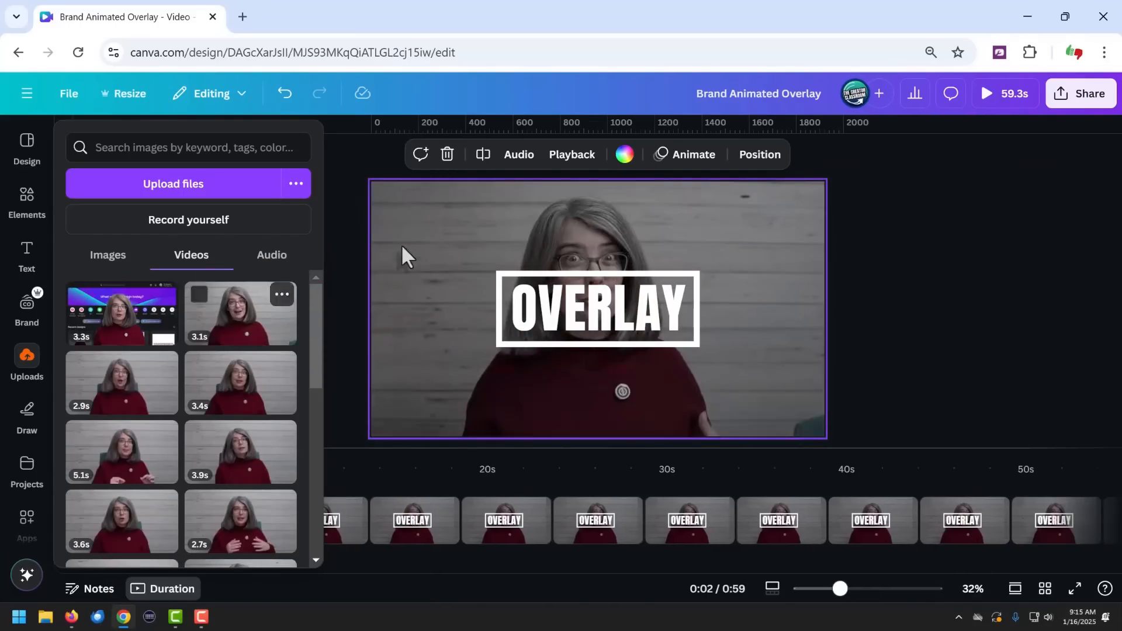
click(217, 529)
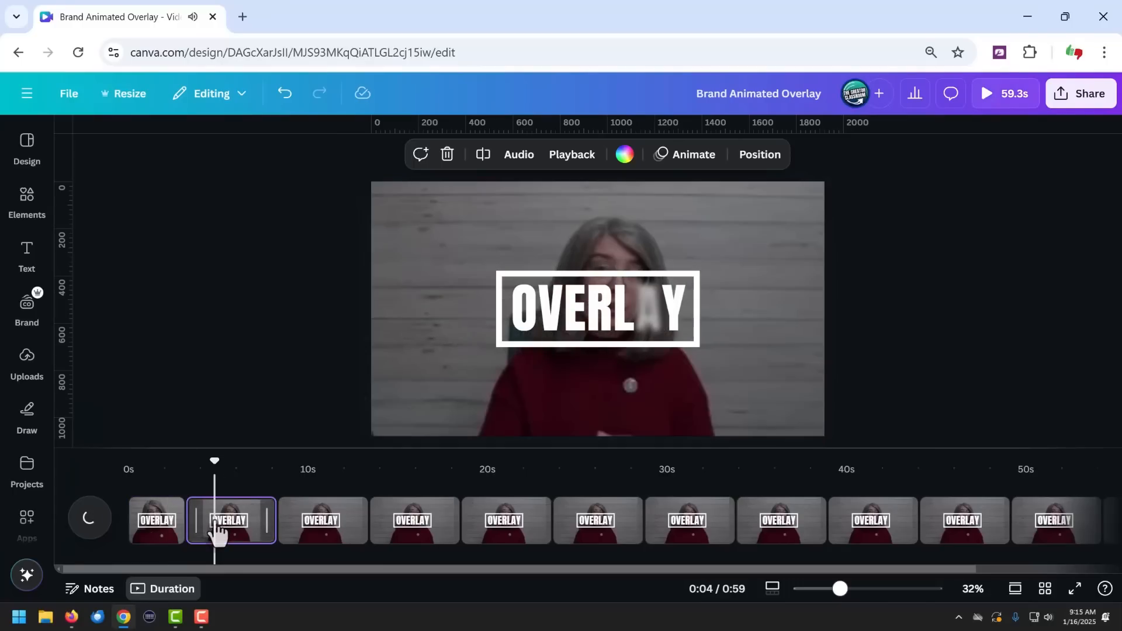
click(27, 360)
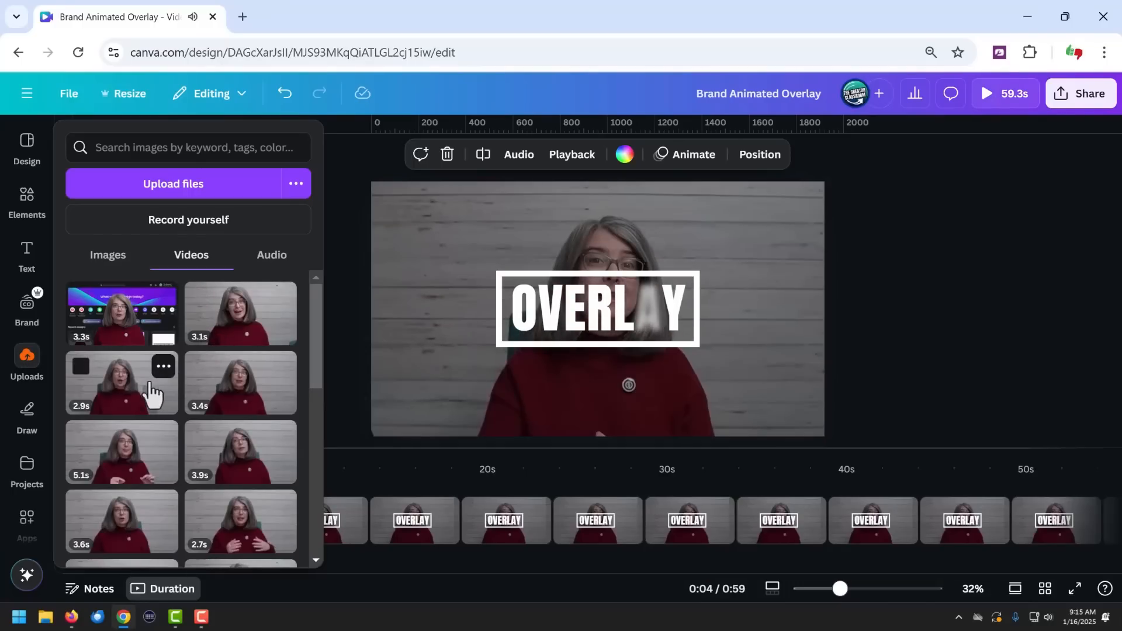
drag(153, 394, 383, 257)
click(282, 529)
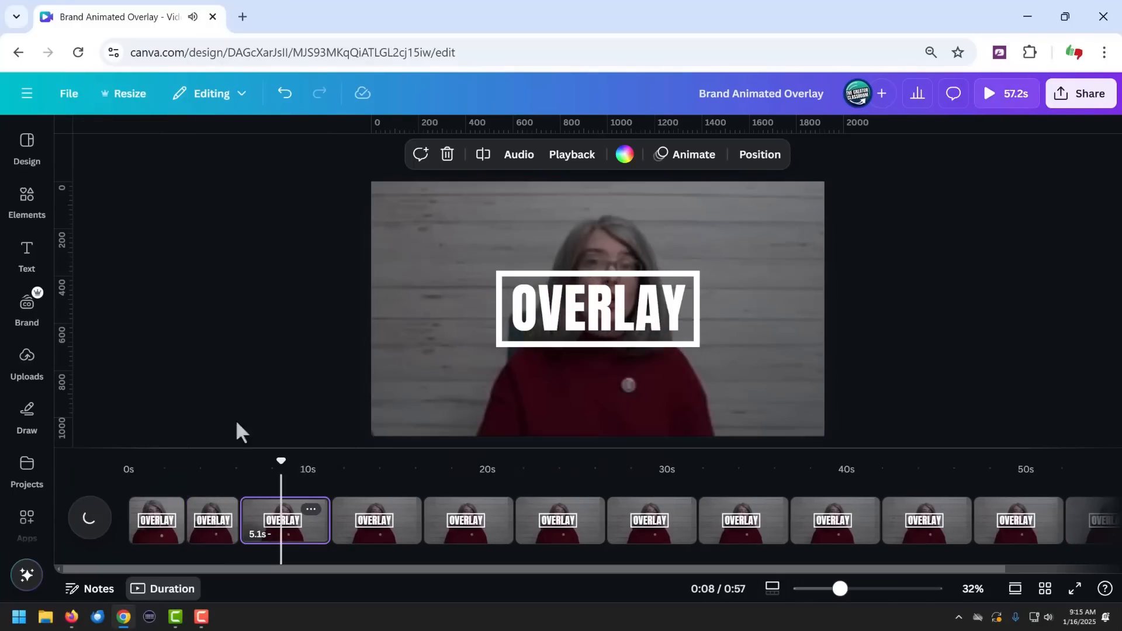
click(27, 359)
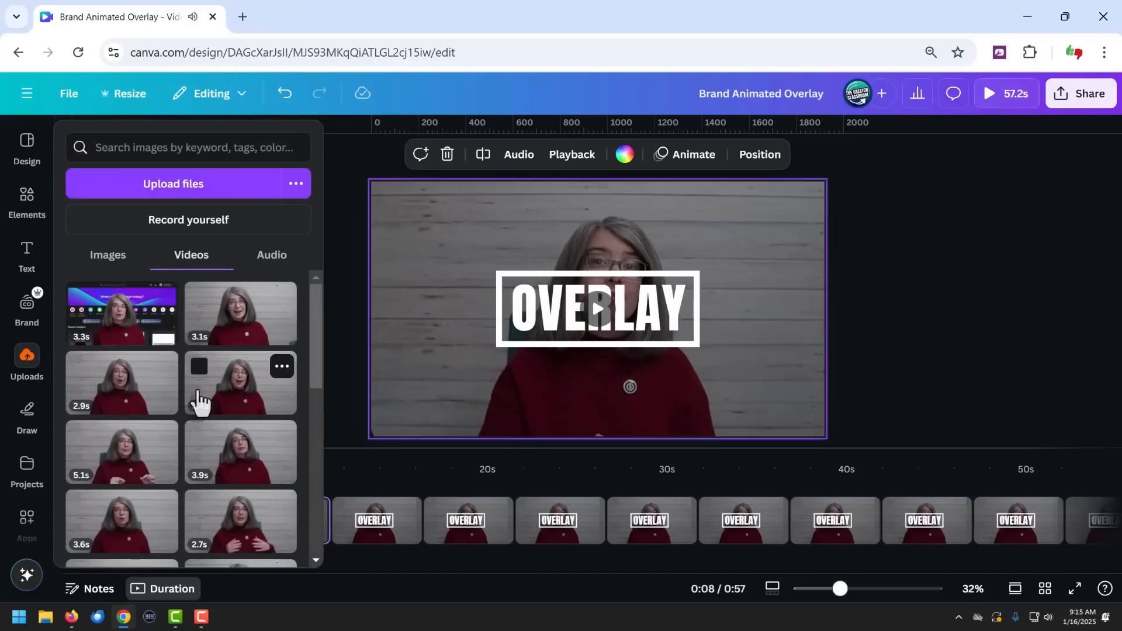
drag(251, 385, 376, 260)
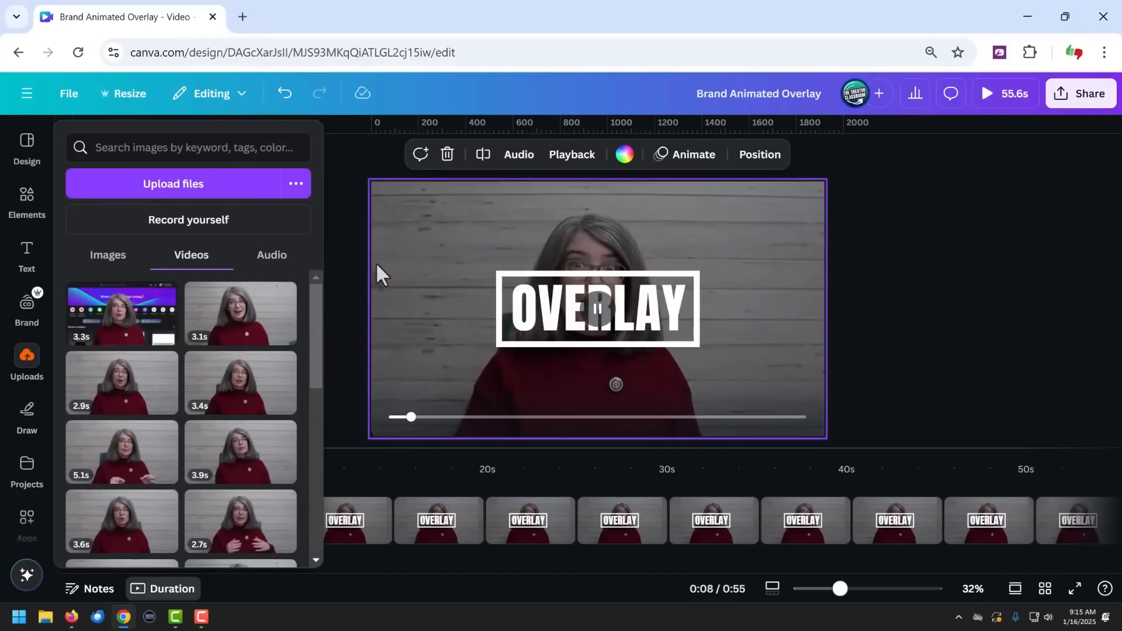
Step: Delete the surplus pages 5 through 12 in grid view, keeping only the first four, and return to the timeline view
click(348, 529)
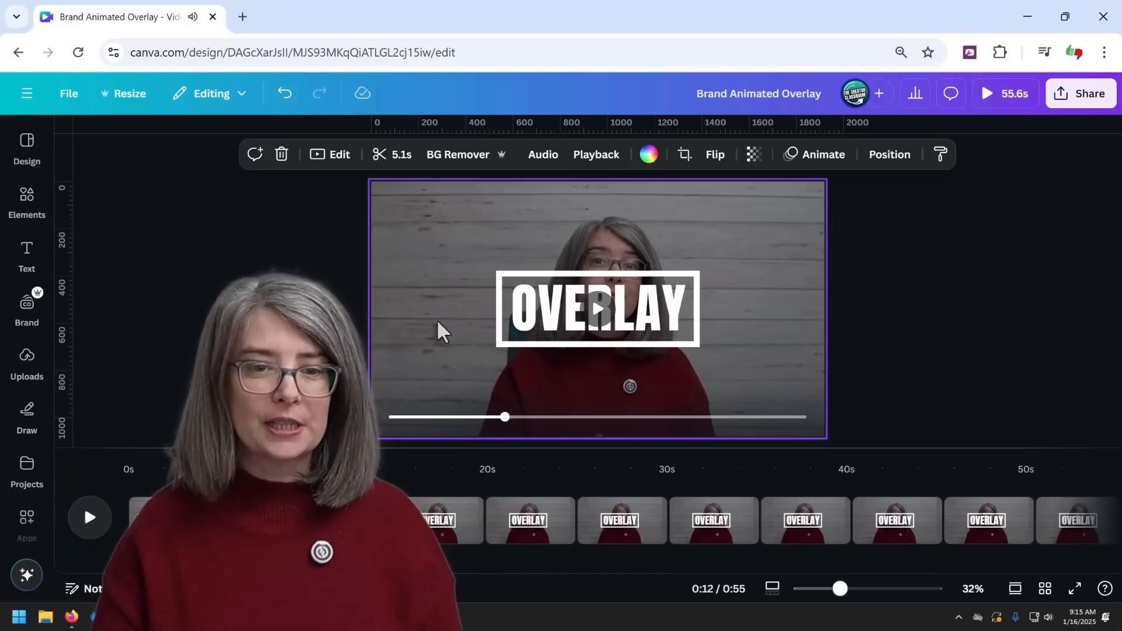
click(408, 519)
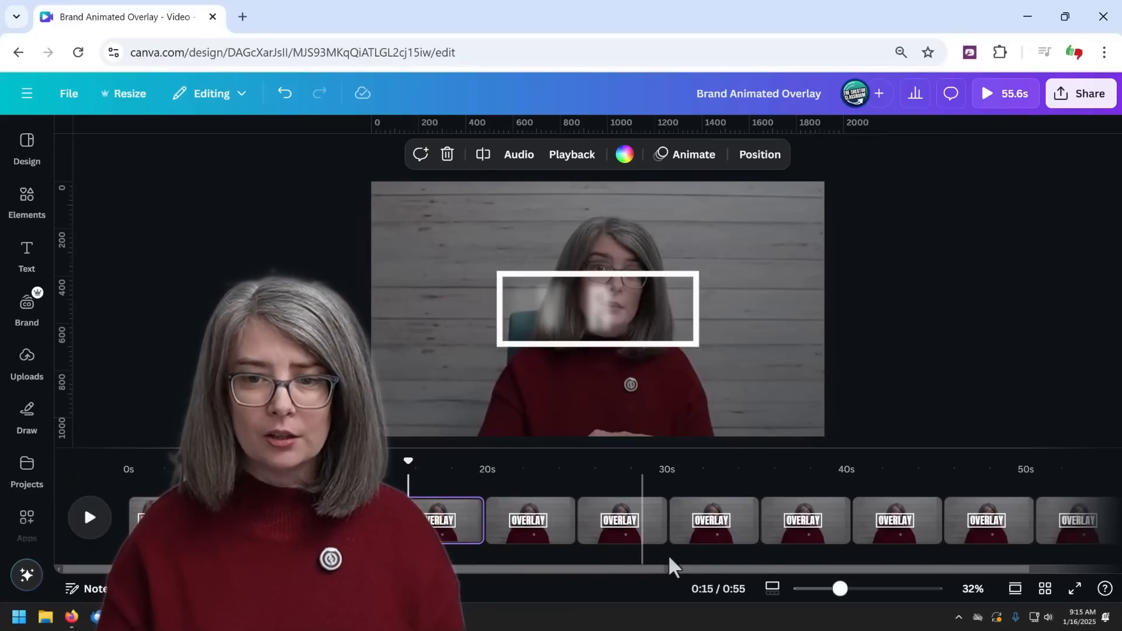
click(1040, 597)
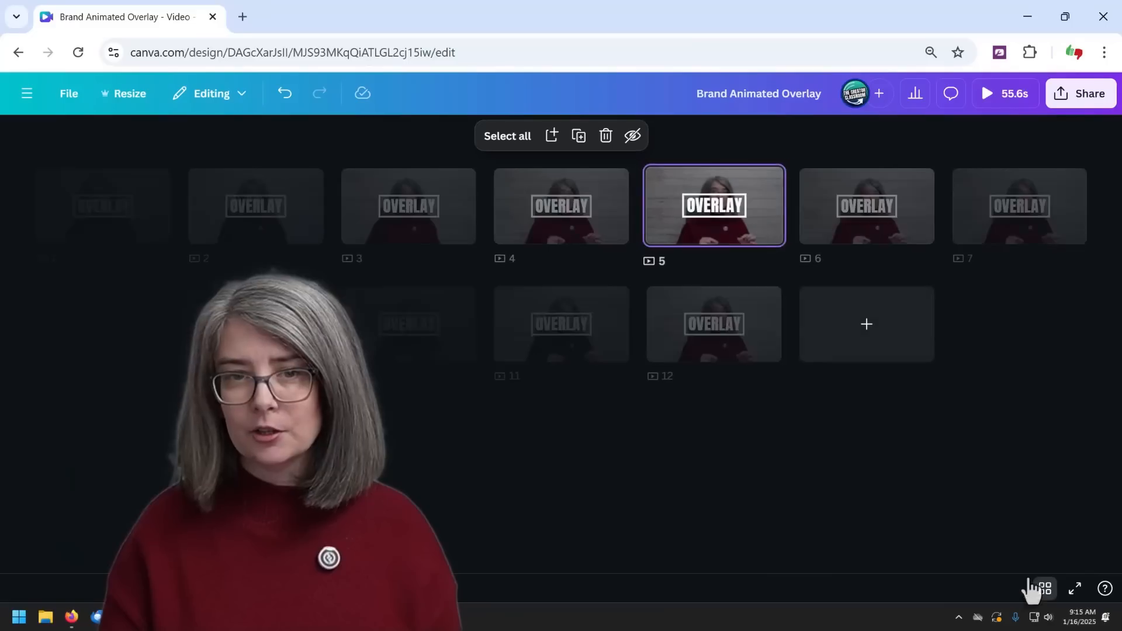
shift+click(702, 338)
key(Delete)
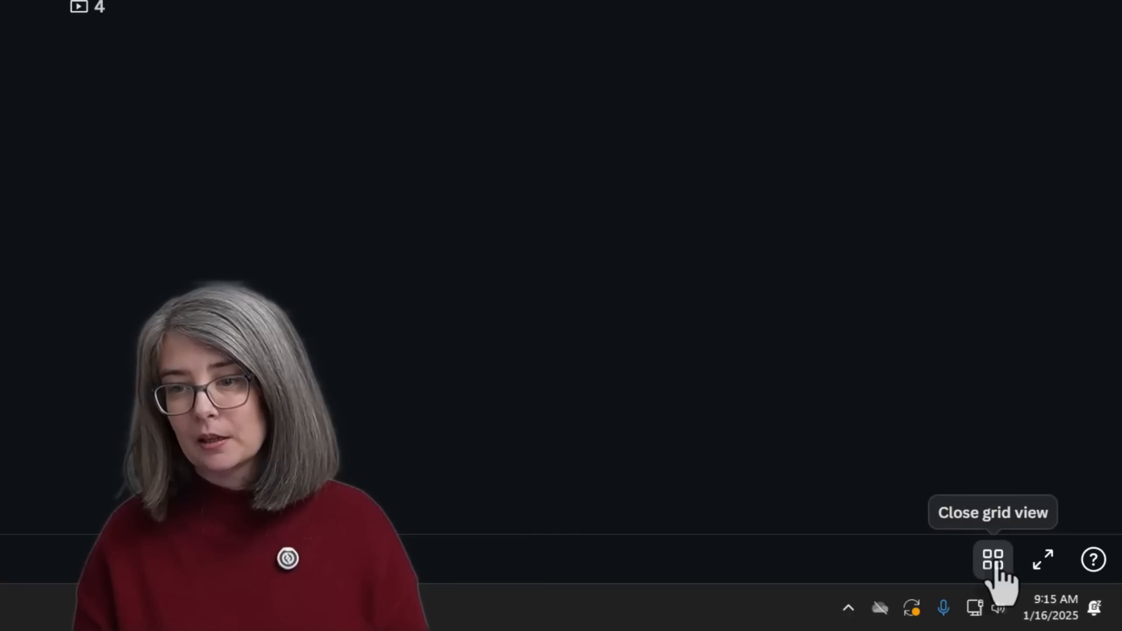
click(992, 560)
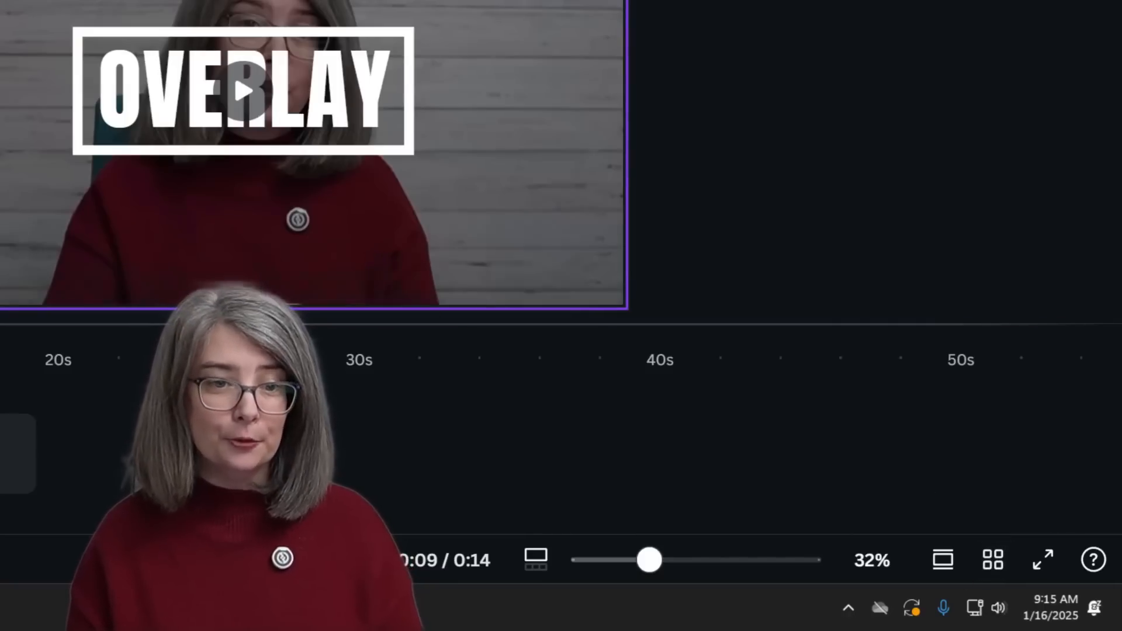
Step: Play page 1 until the full overlay text has animated in, and replace OVERLAY with STORAGE
click(110, 517)
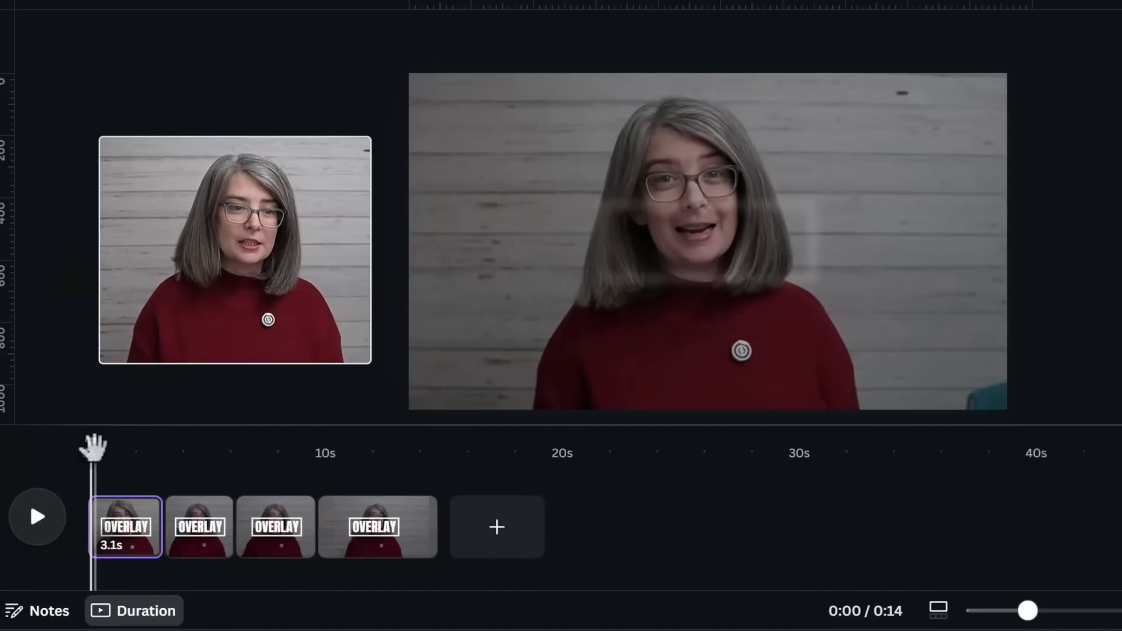
click(37, 516)
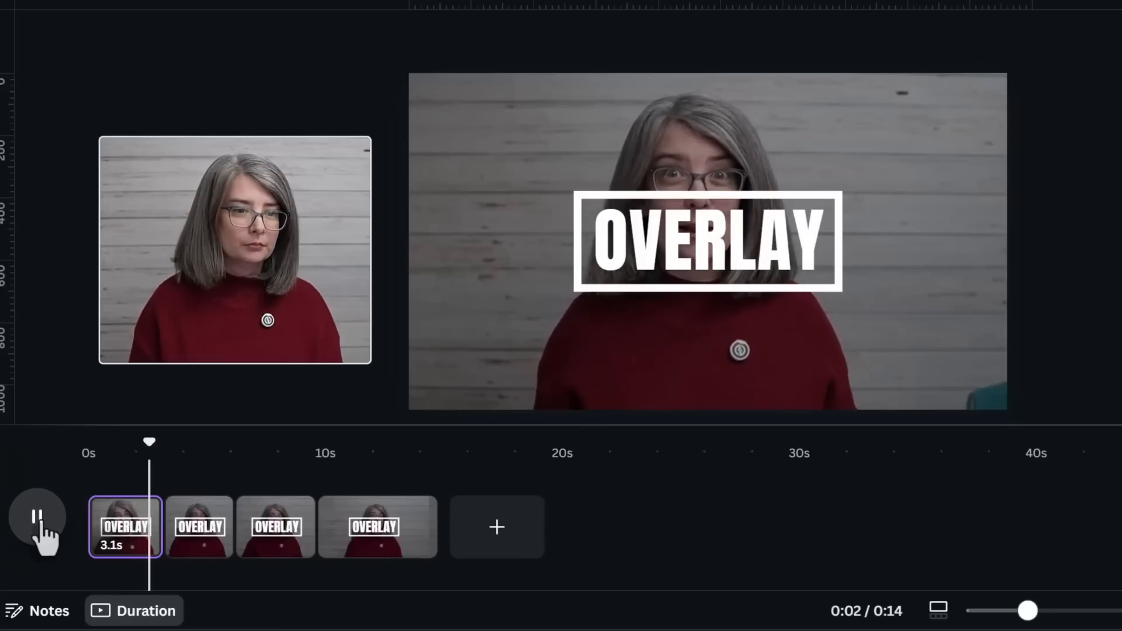
click(38, 516)
click(692, 234)
double_click(681, 246)
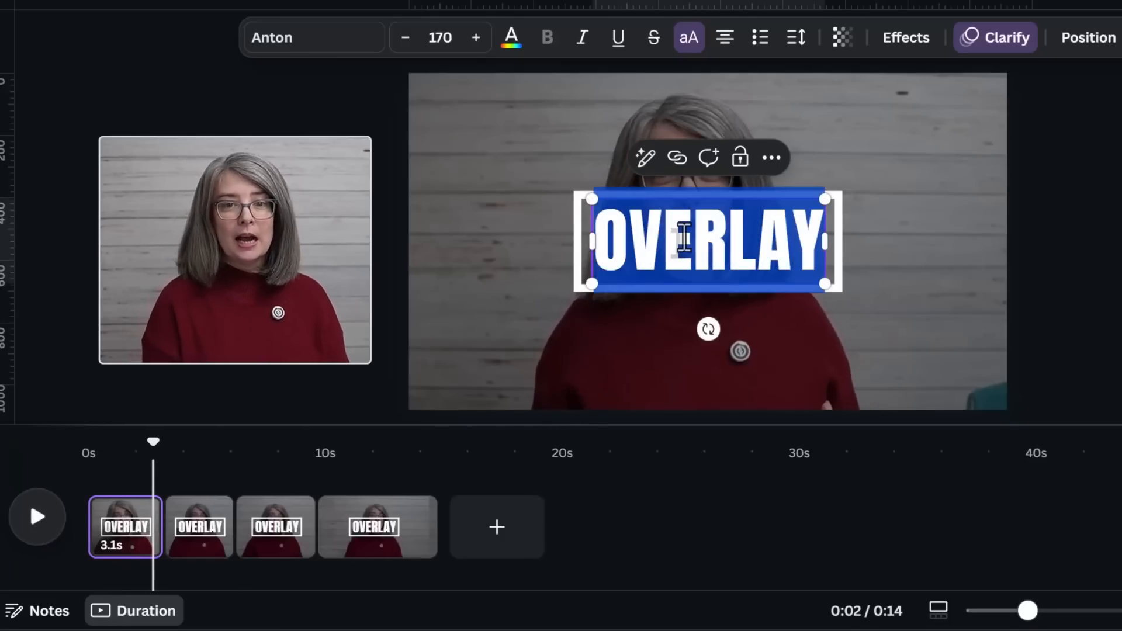
text(STORAGE)
Step: Widen the STORAGE text box to about 803 px and center it horizontally on the page
drag(671, 240, 853, 305)
click(1087, 37)
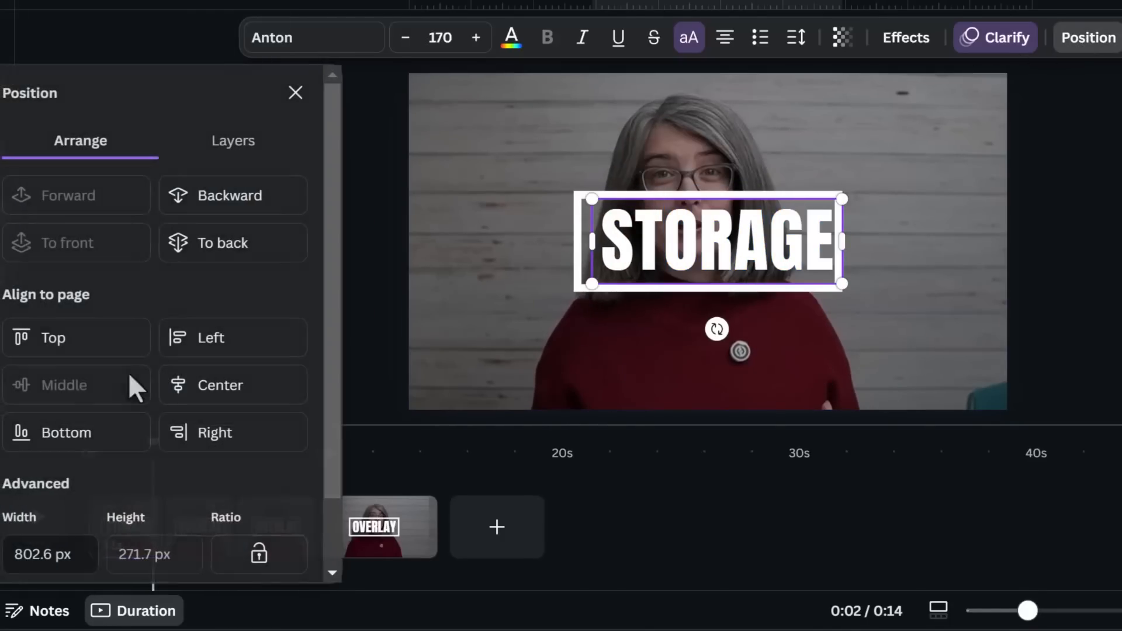
click(213, 397)
click(969, 226)
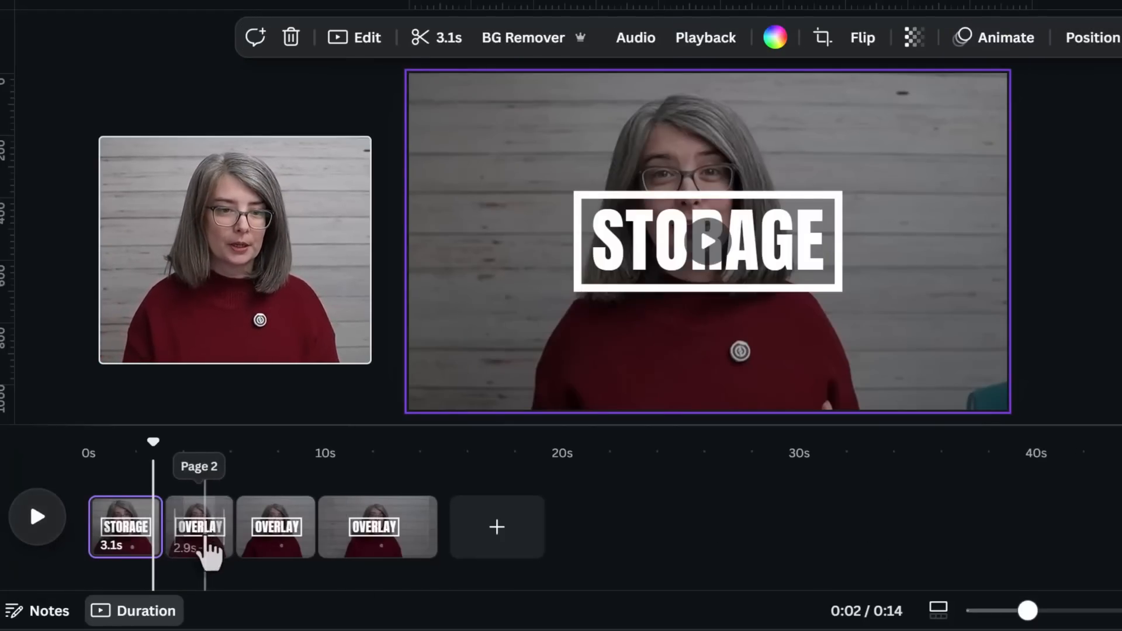
Step: Play page 2 until its full overlay text has animated in, and replace OVERLAY with INTERNET
click(204, 538)
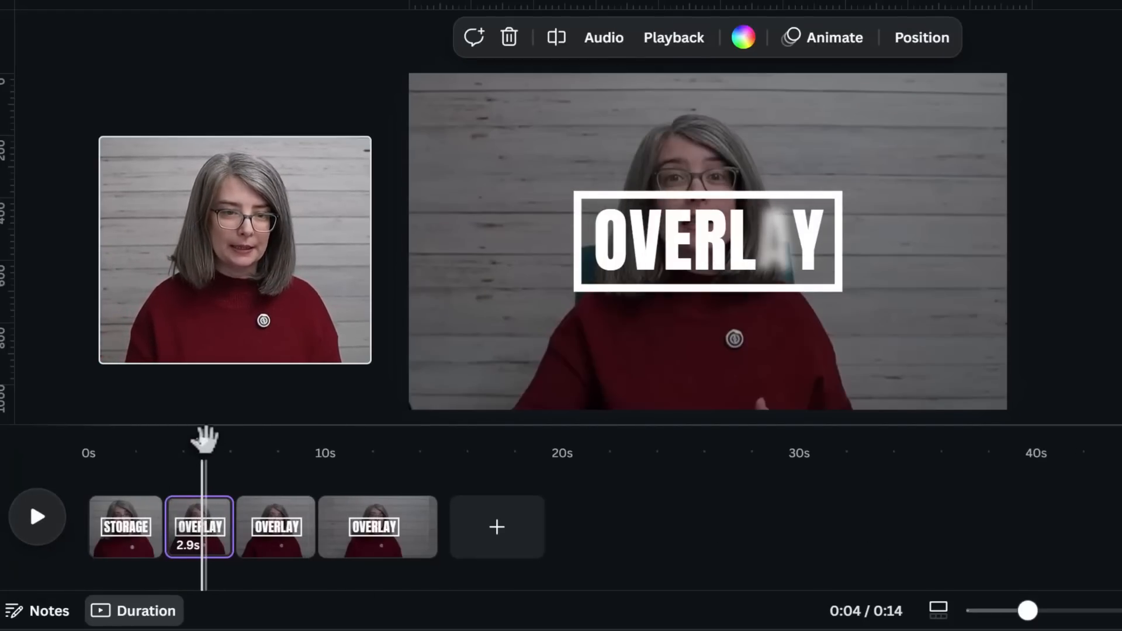
drag(204, 439, 175, 442)
click(37, 516)
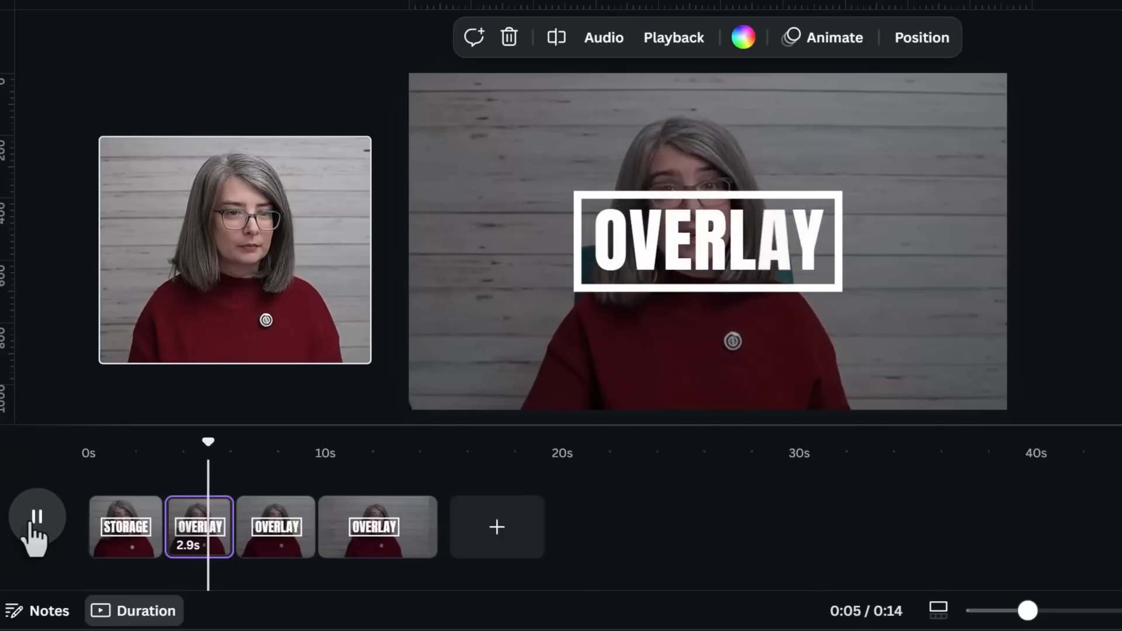
double_click(720, 242)
text(IN)
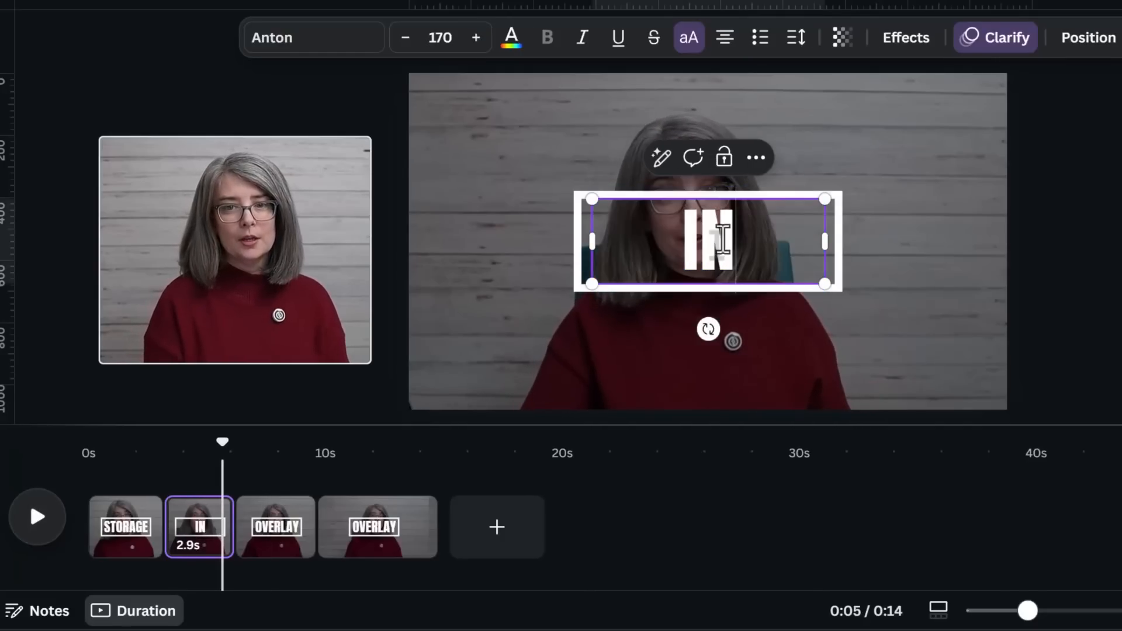
text(TERNET)
Step: Widen the INTERNET text box to about 803 px and center it horizontally on the page
drag(831, 290, 854, 301)
click(1093, 38)
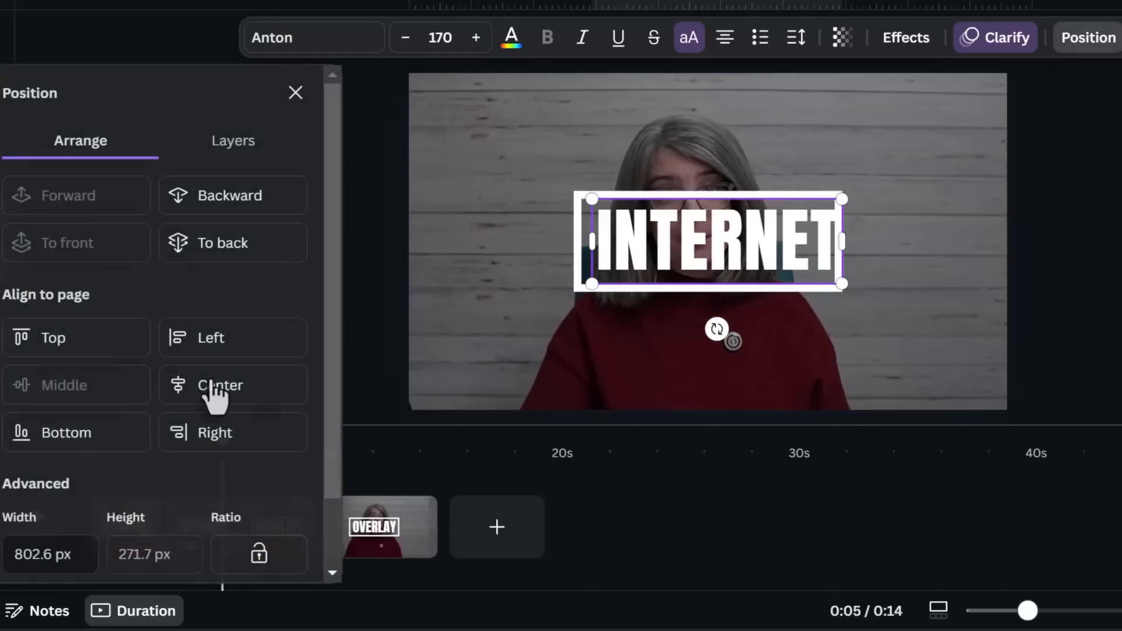
click(202, 396)
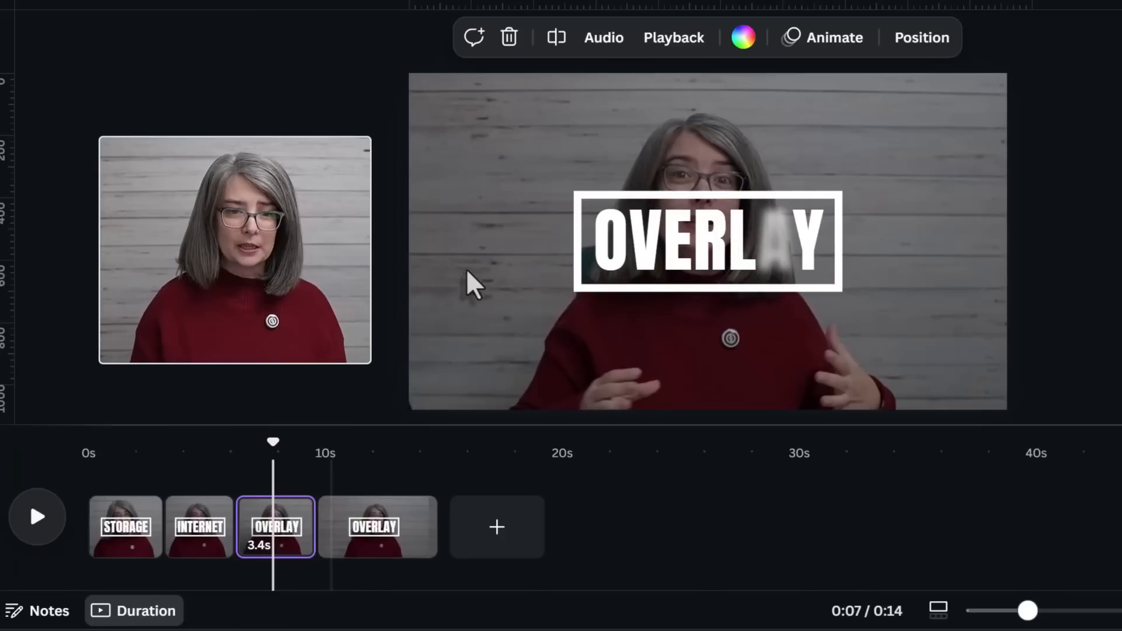
Step: Play page 3 until its full overlay text has animated in, and replace OVERLAY with LIGHTING
click(37, 517)
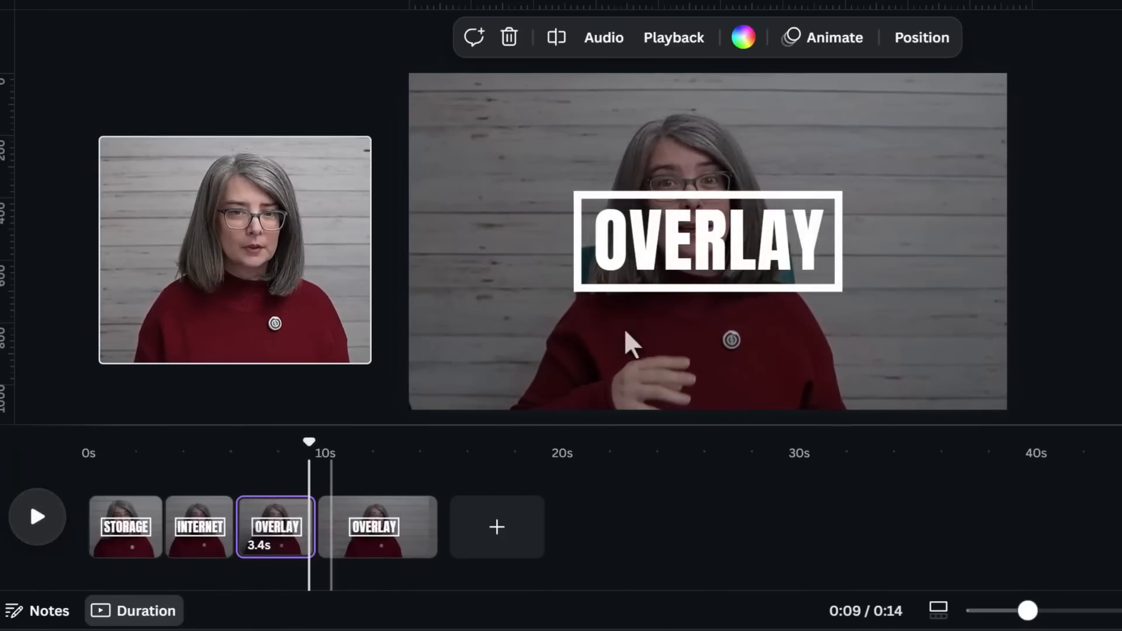
double_click(716, 245)
text(LIGHTING)
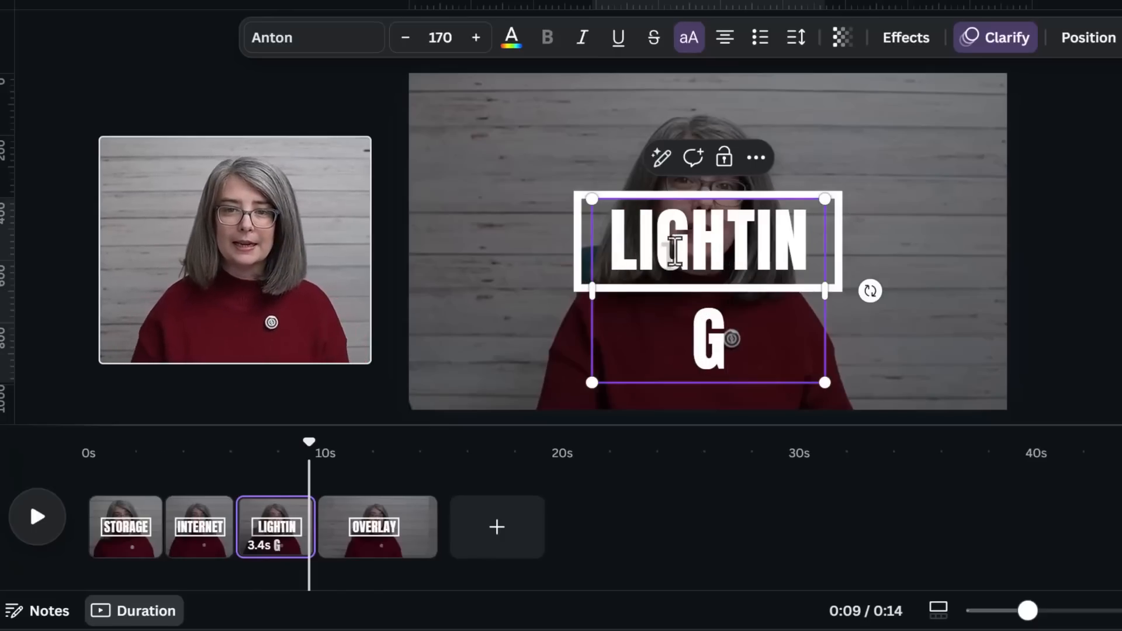
Step: Widen the LIGHTING text box so the word fits on one line, and center it horizontally on the page
drag(830, 293, 846, 292)
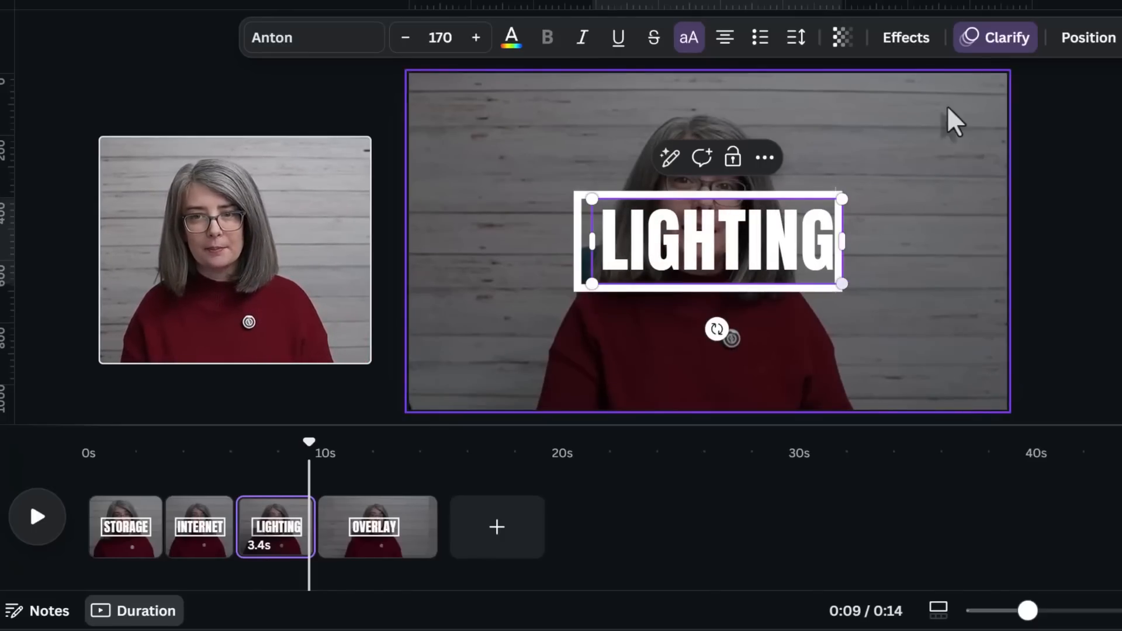
click(1088, 39)
click(246, 402)
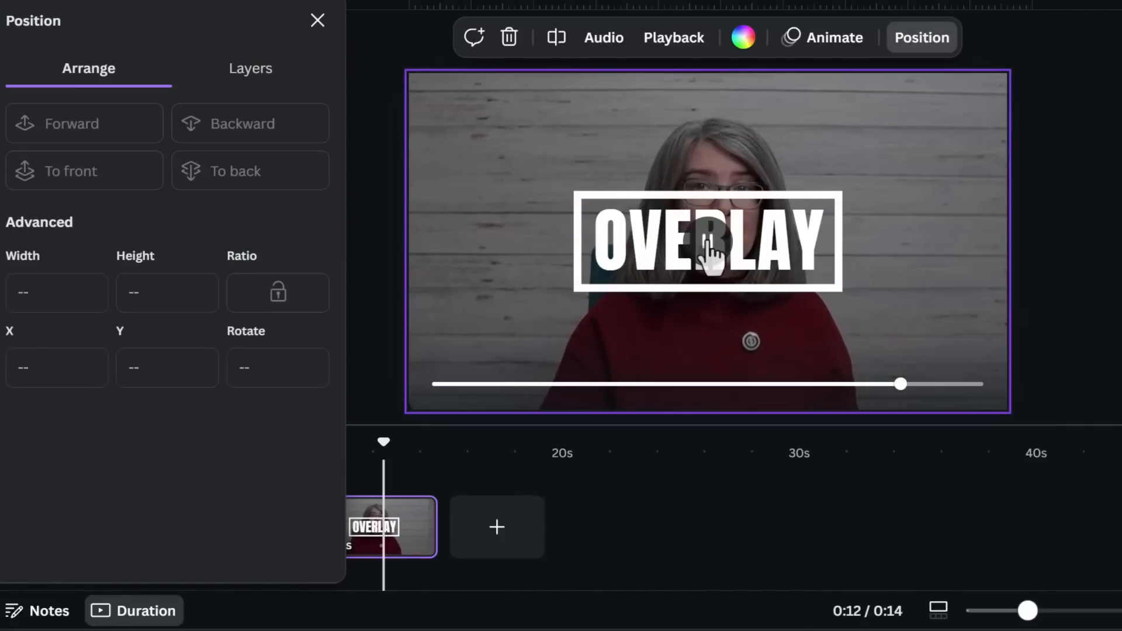
Step: Pause page 4 while its full overlay text is showing, and replace OVERLAY with AUDIO
click(710, 246)
double_click(619, 243)
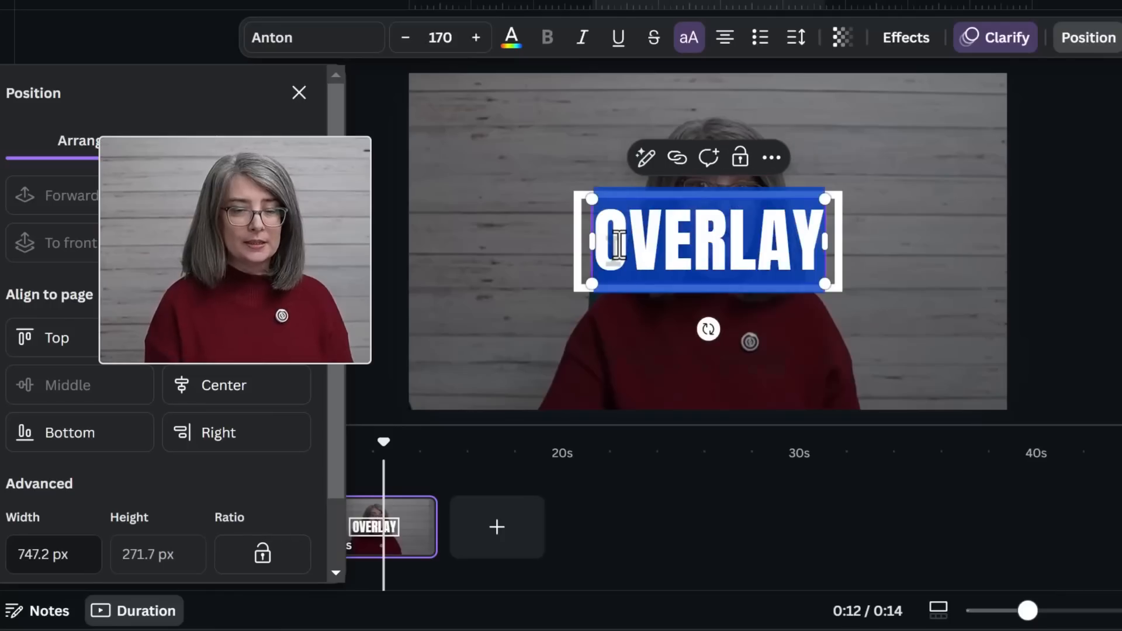
text(AUDIO)
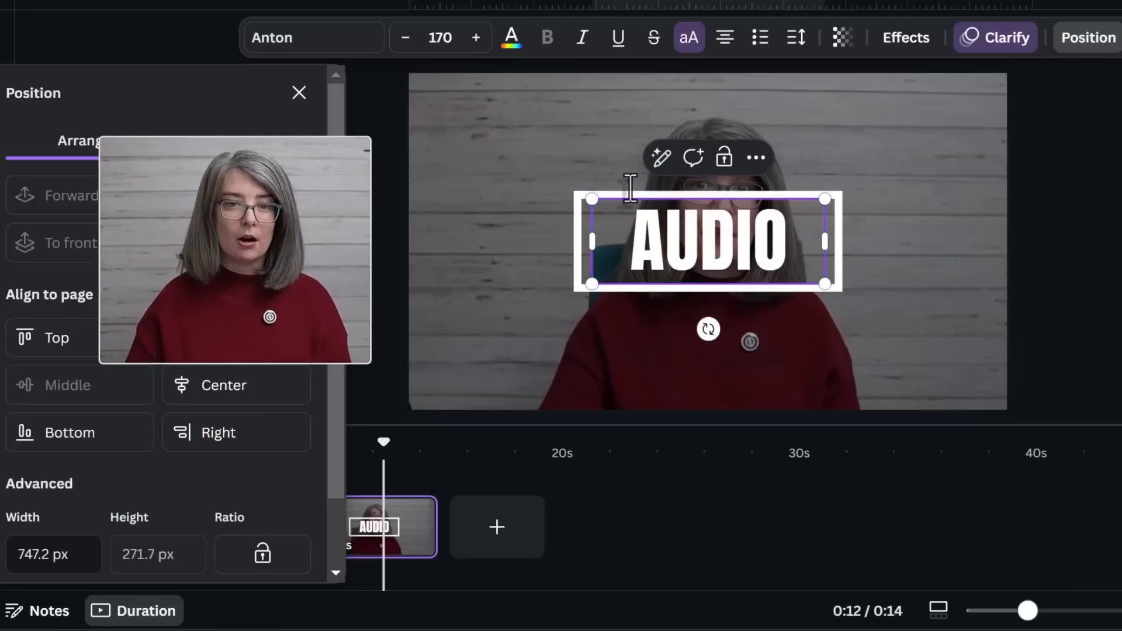
Step: Narrow the white frame evenly from both sides so it fits closely around the AUDIO text
click(578, 242)
drag(575, 243, 611, 242)
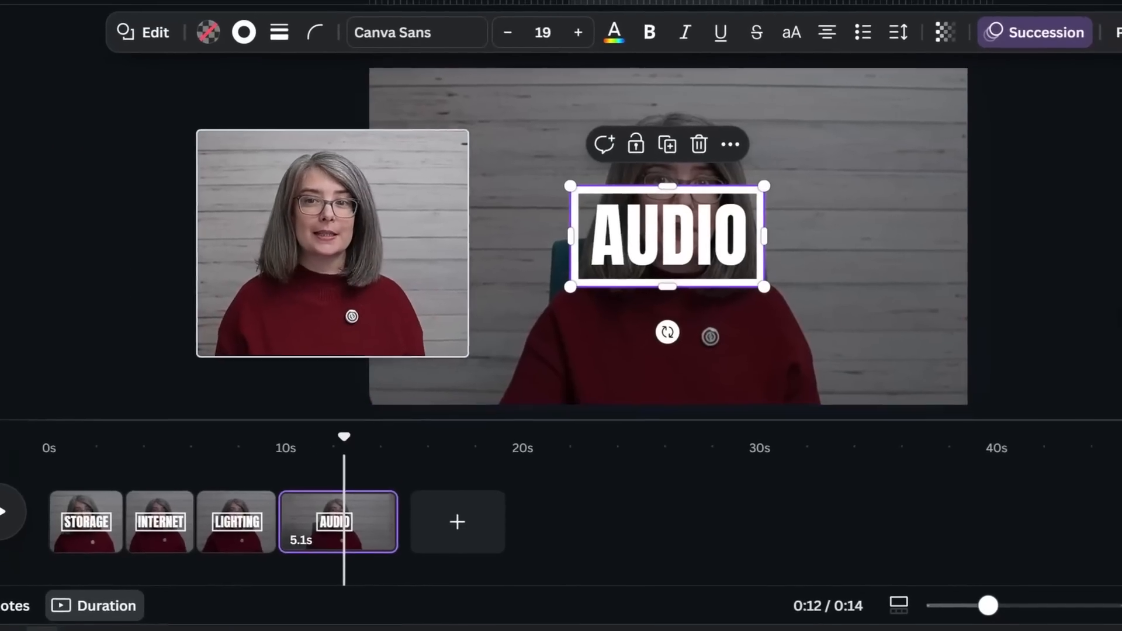
key(Escape)
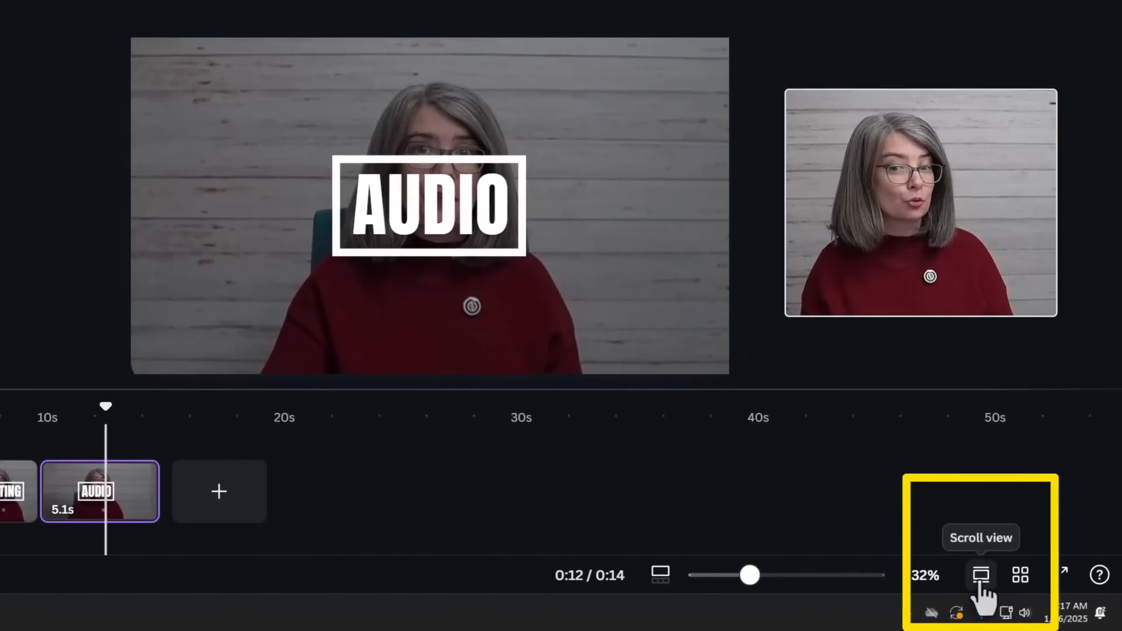
Step: In scroll view, title each of the four pages after its overlay word followed by Clip, such as Audio Clip for page 4
click(981, 575)
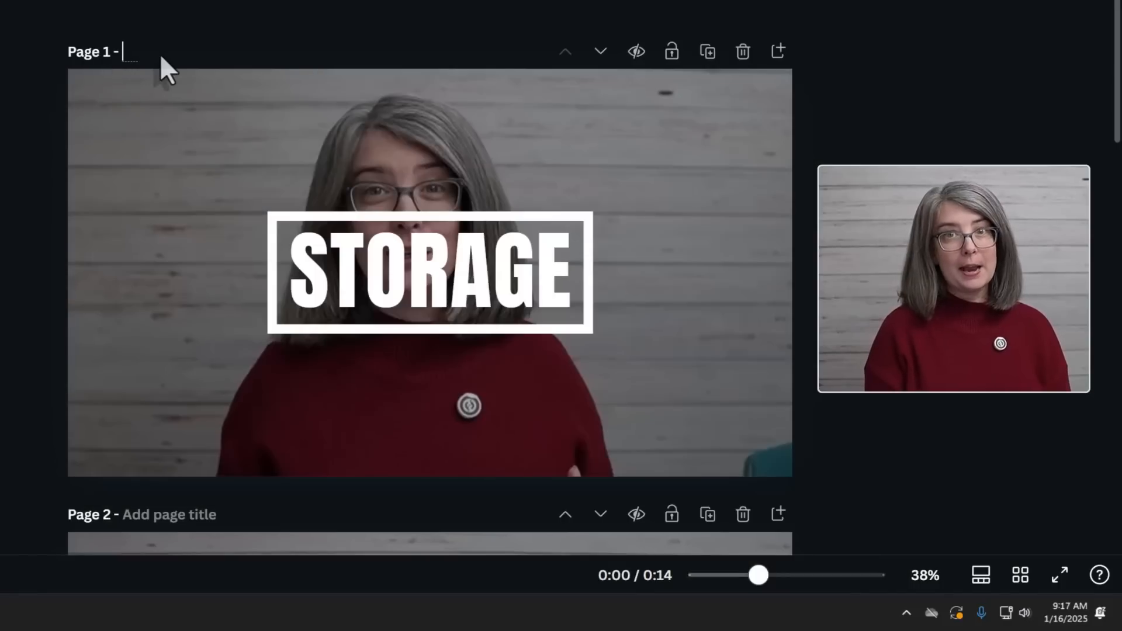
text(Cl)
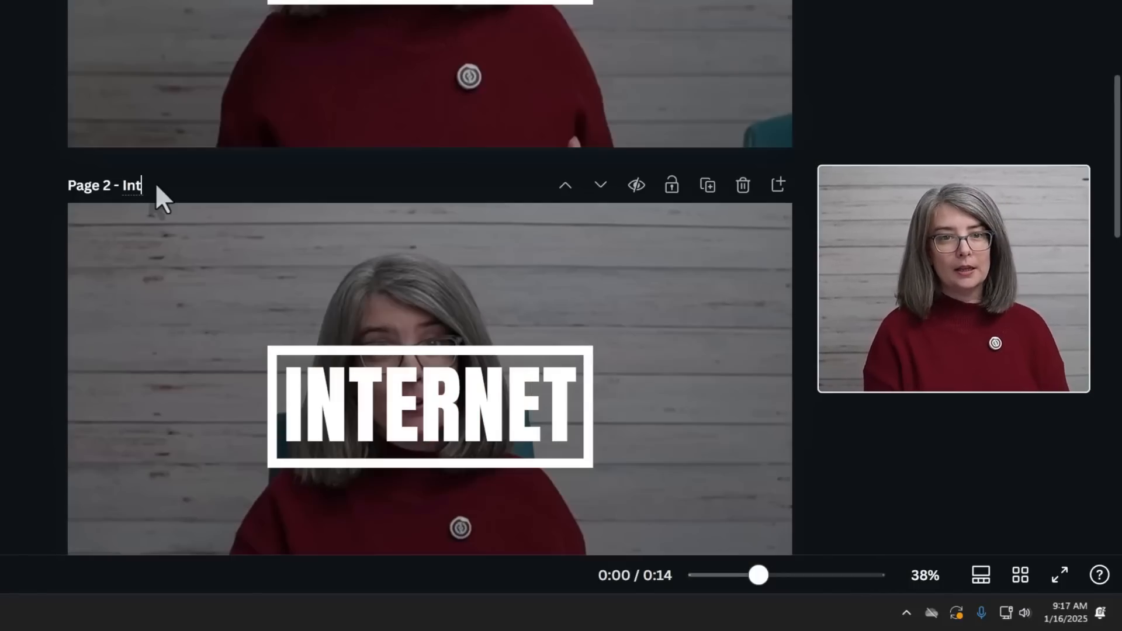
text(ernet)
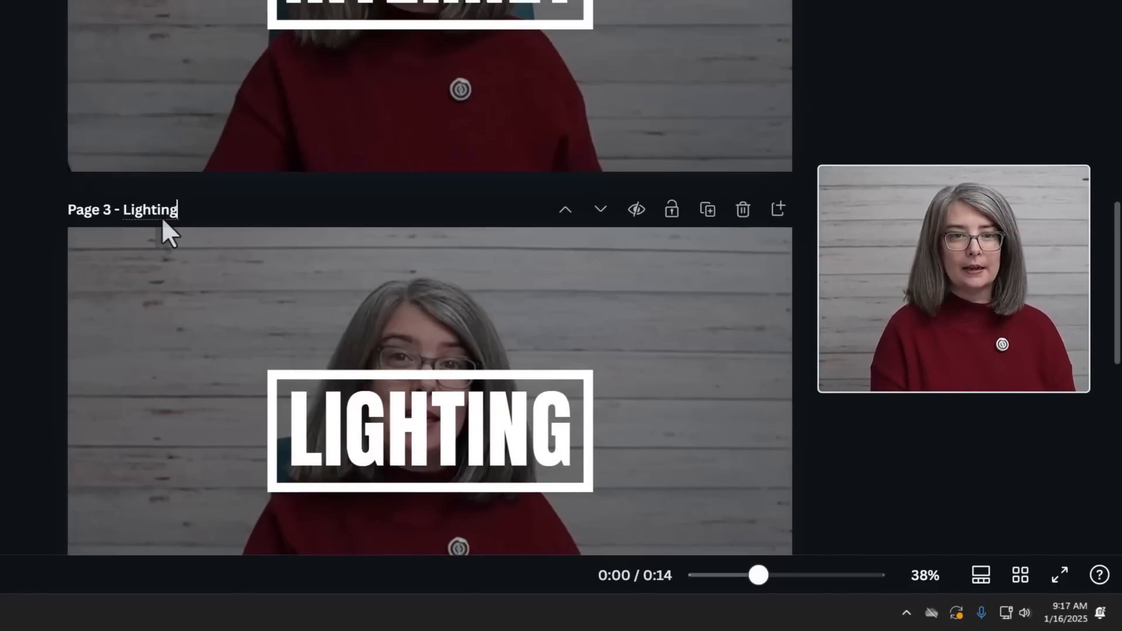
text(Cl)
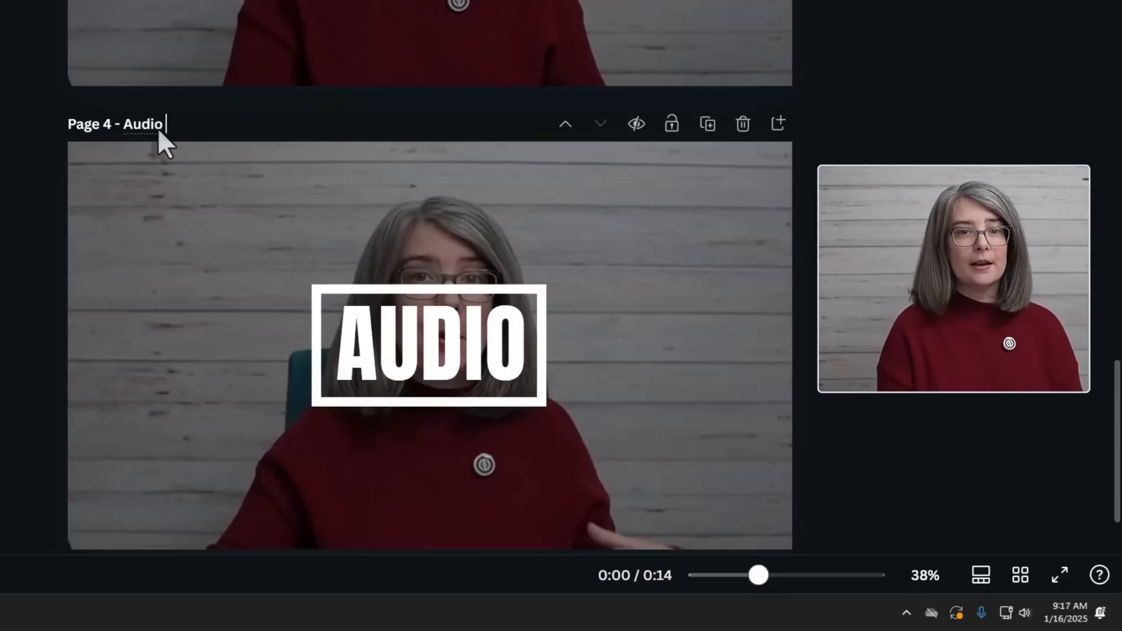
text(Clip)
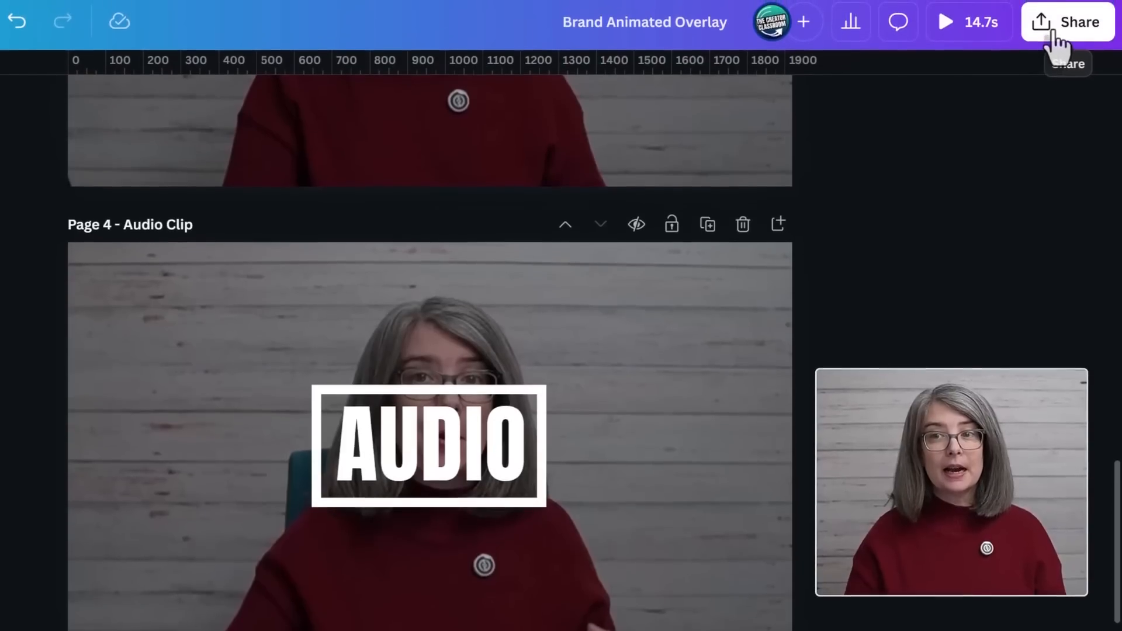
Step: Open the MP4 download settings for all pages and turn on downloading pages as separate files
click(1053, 44)
click(769, 415)
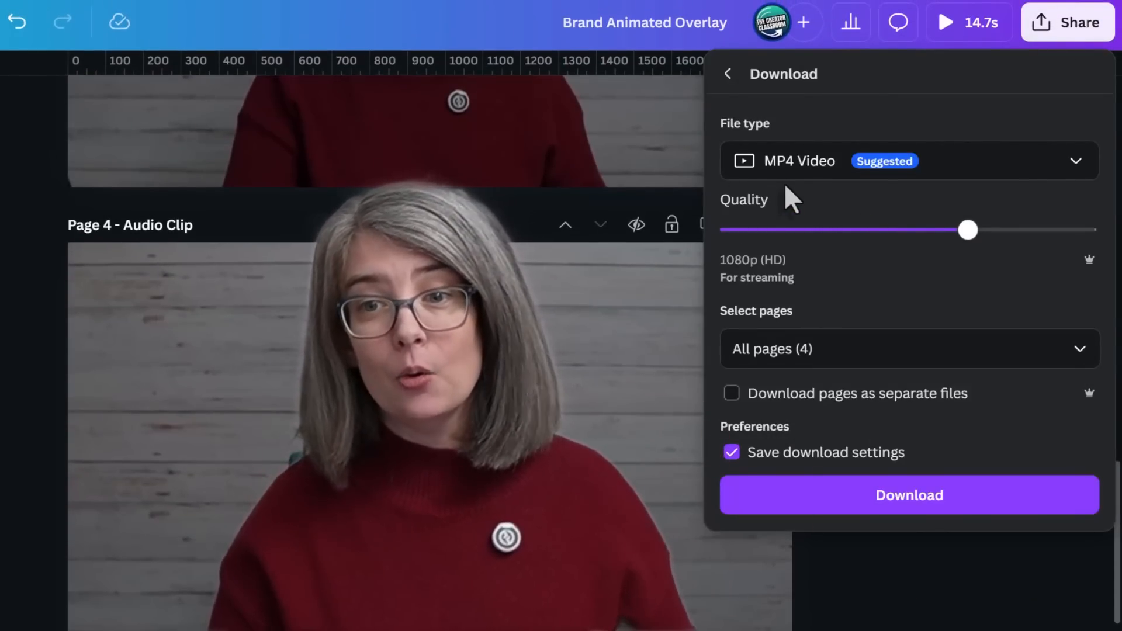
click(732, 392)
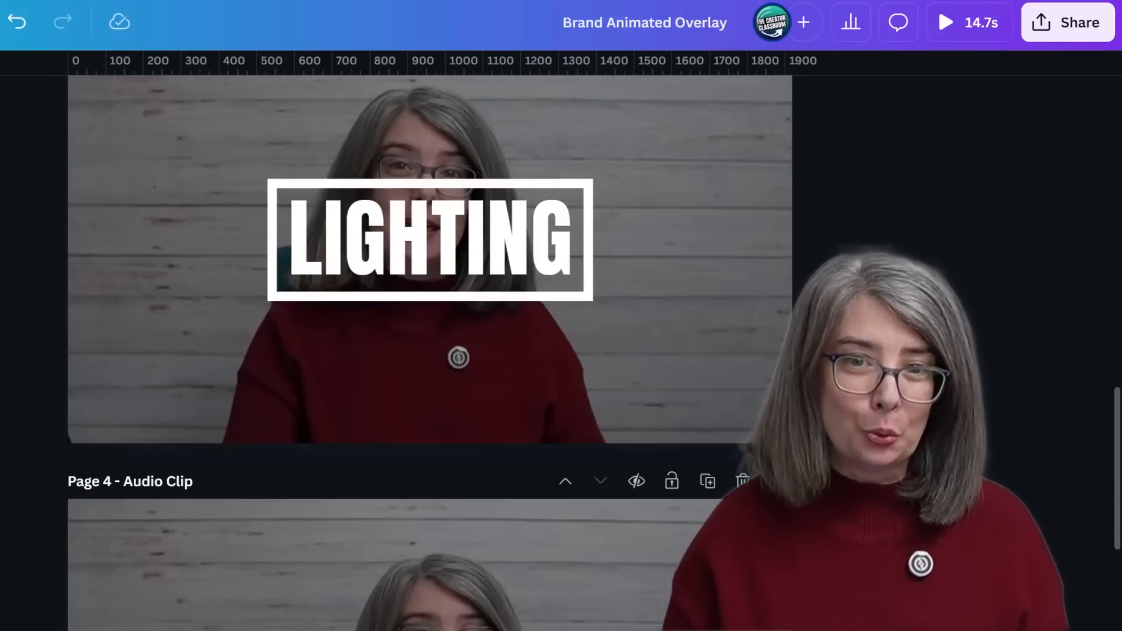
Step: Look through the design down to page 4 and open its sharing options
scroll(429, 351, down, 3)
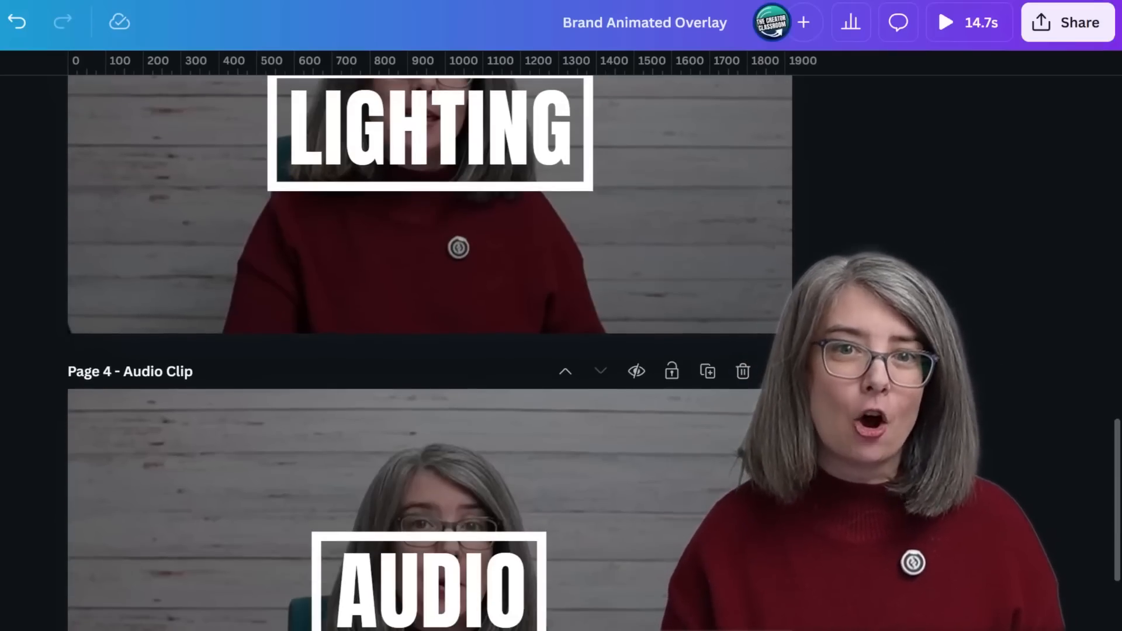
scroll(951, 111, down, 2)
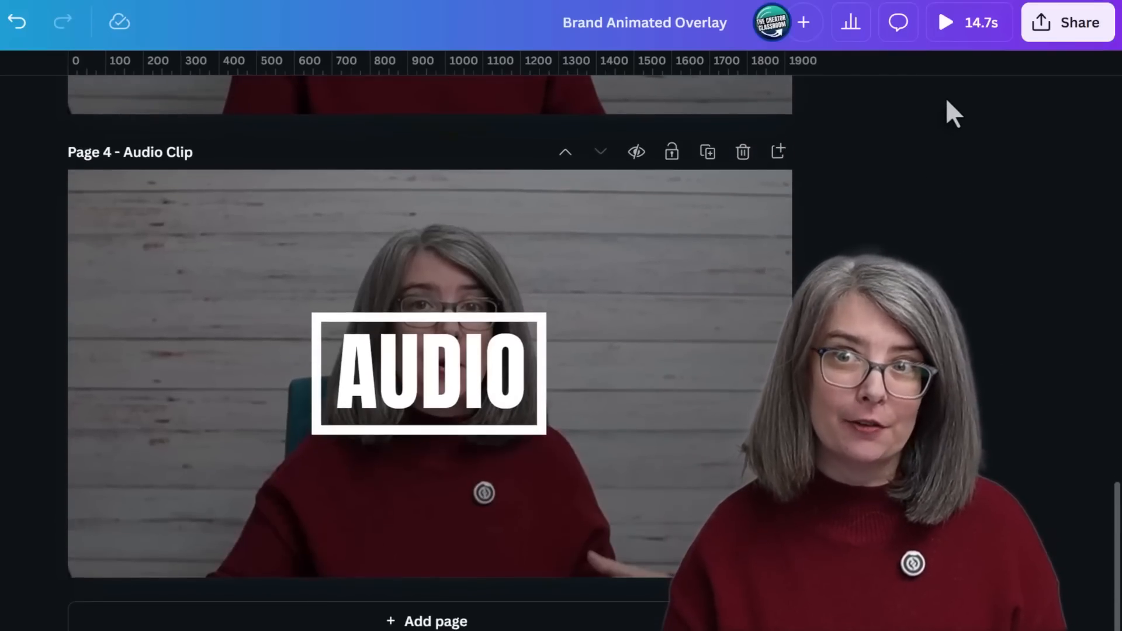
click(1025, 38)
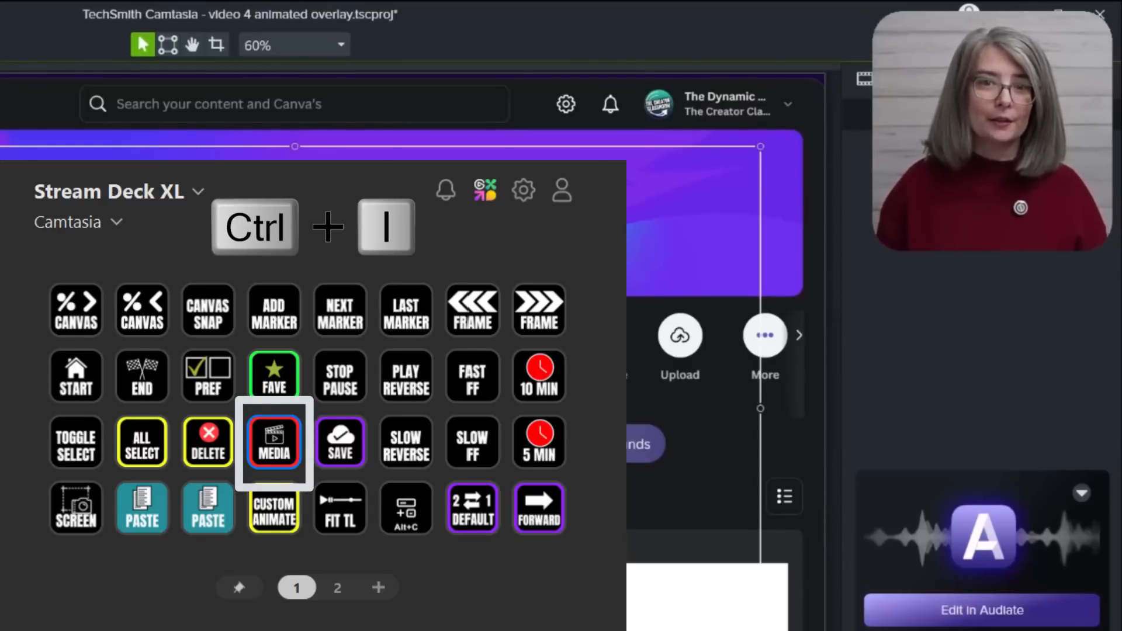
Step: Switch to Camtasia and import the Brand Animated Overlay MP4 from the Downloads folder into the media bin
key(ctrl+i)
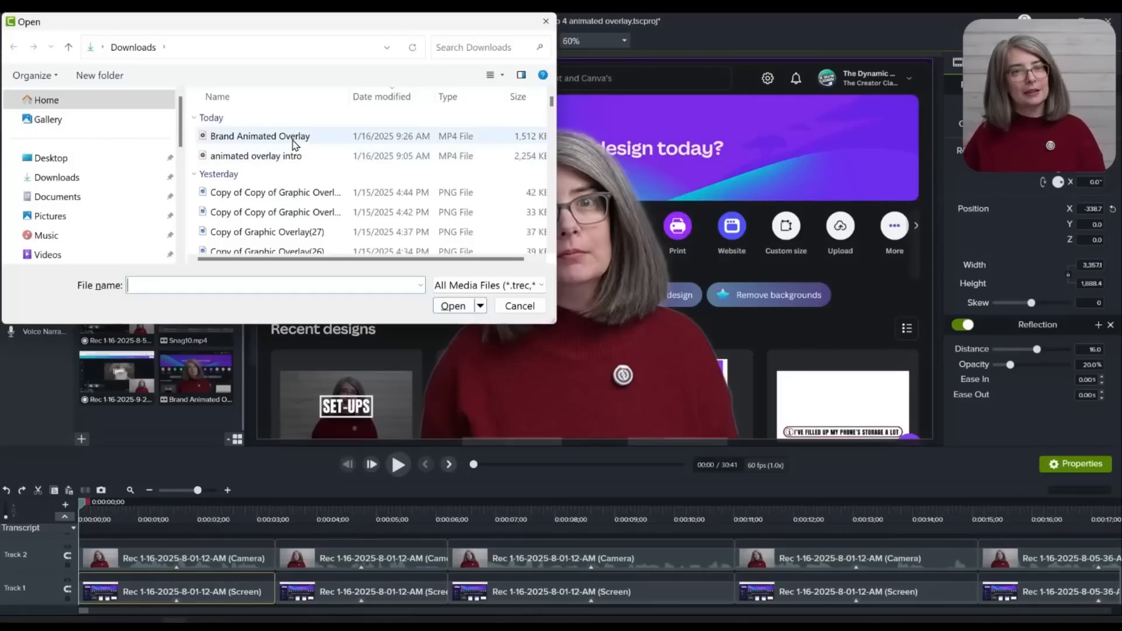
double_click(289, 142)
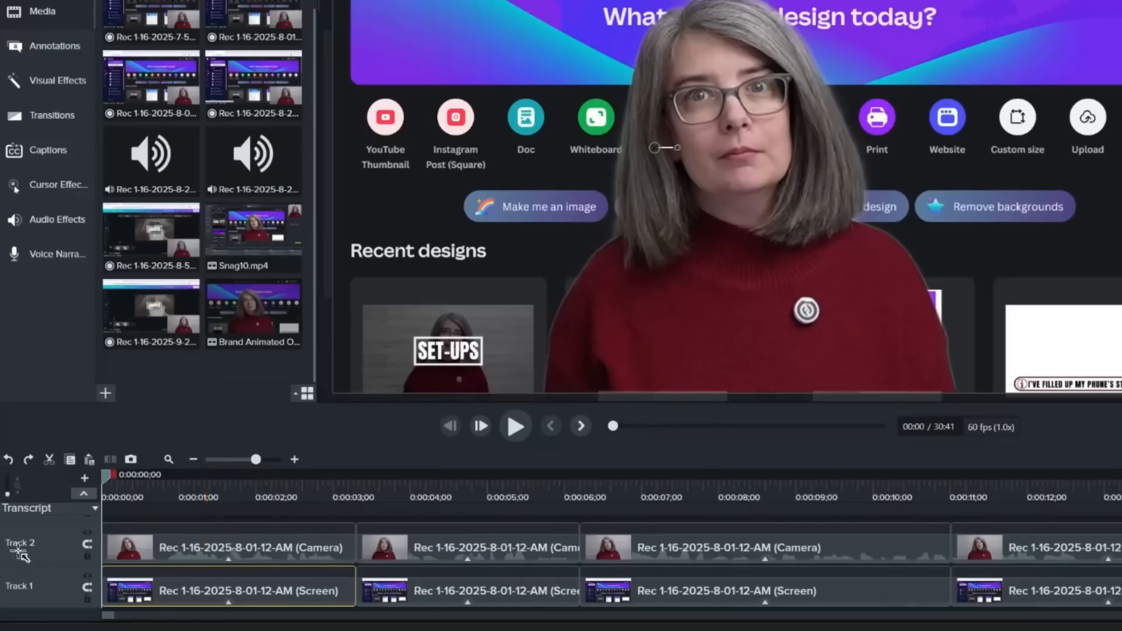
Step: Turn off the magnet on Track 2 and delete its first camera clip so that a gap remains
click(88, 546)
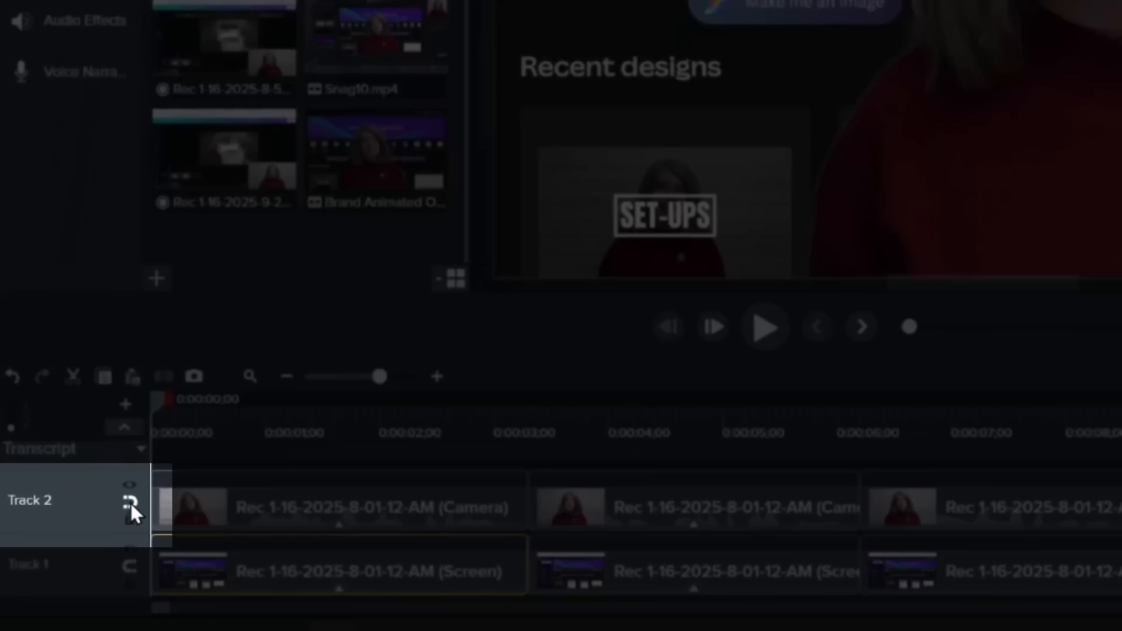
click(291, 510)
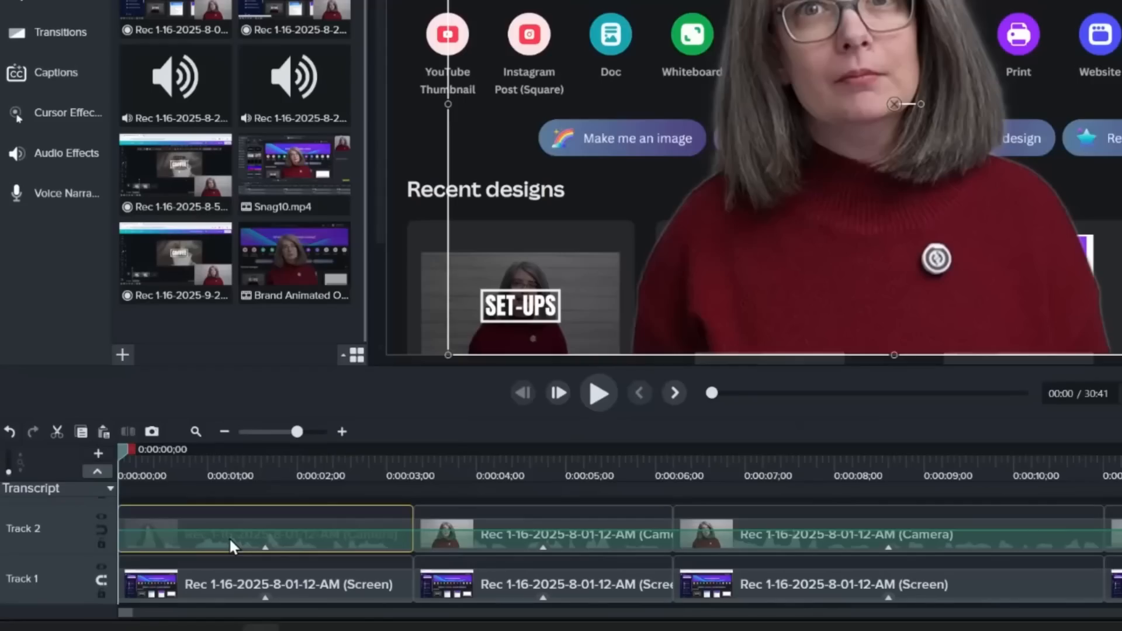
key(Delete)
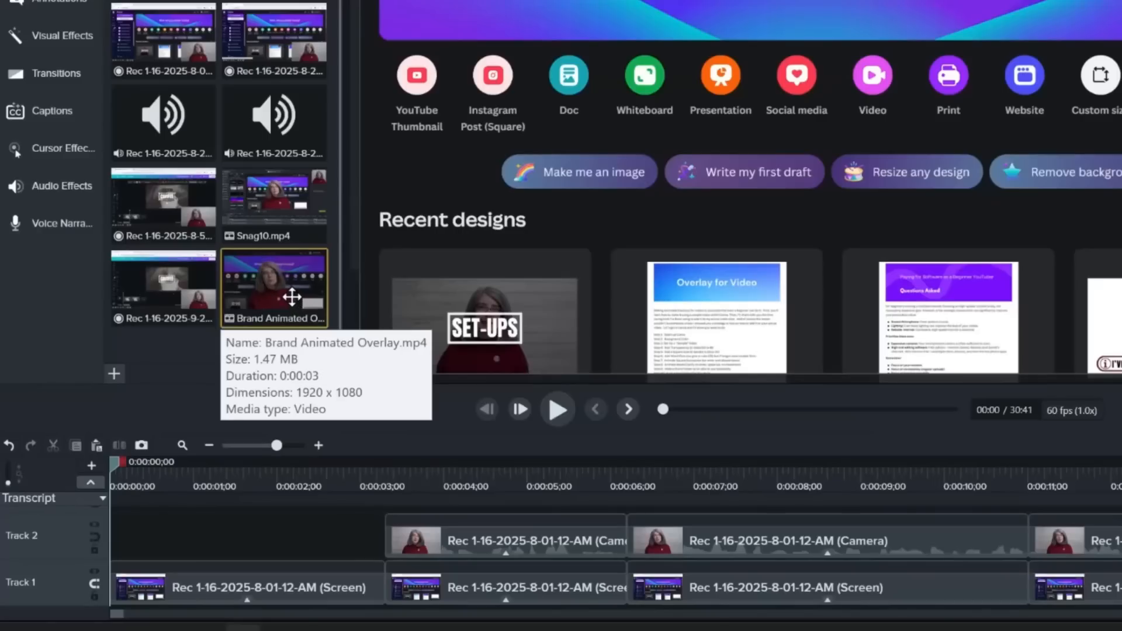
Step: Place the Brand Animated Overlay clip at the start of a new track above Track 2 and trim its end to the gap's length
drag(292, 297, 111, 513)
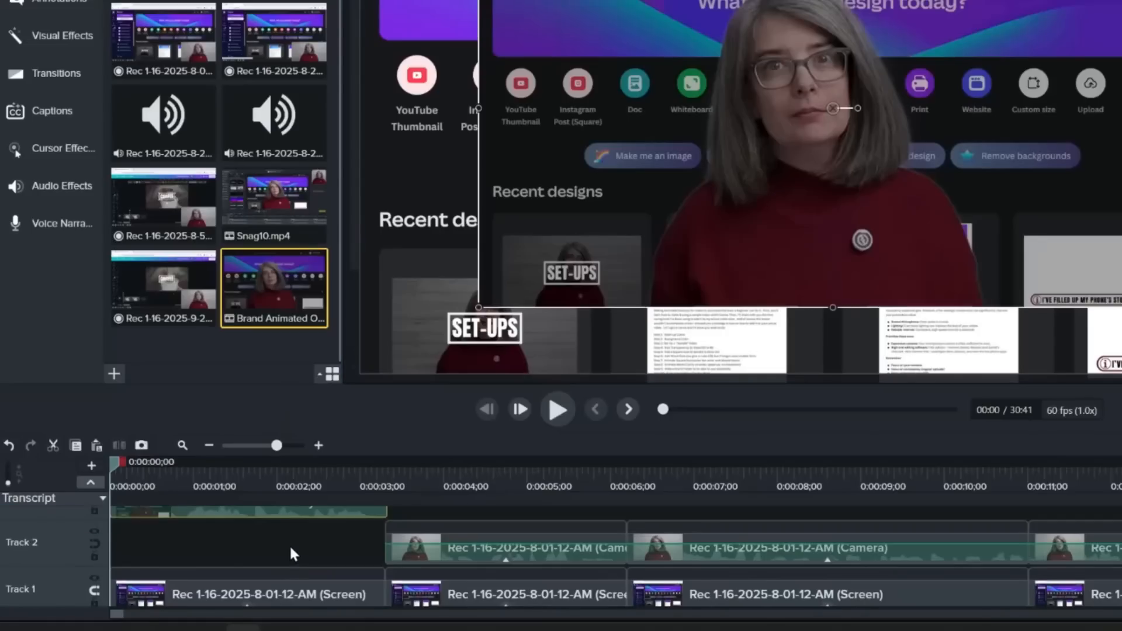
scroll(290, 555, up, 1)
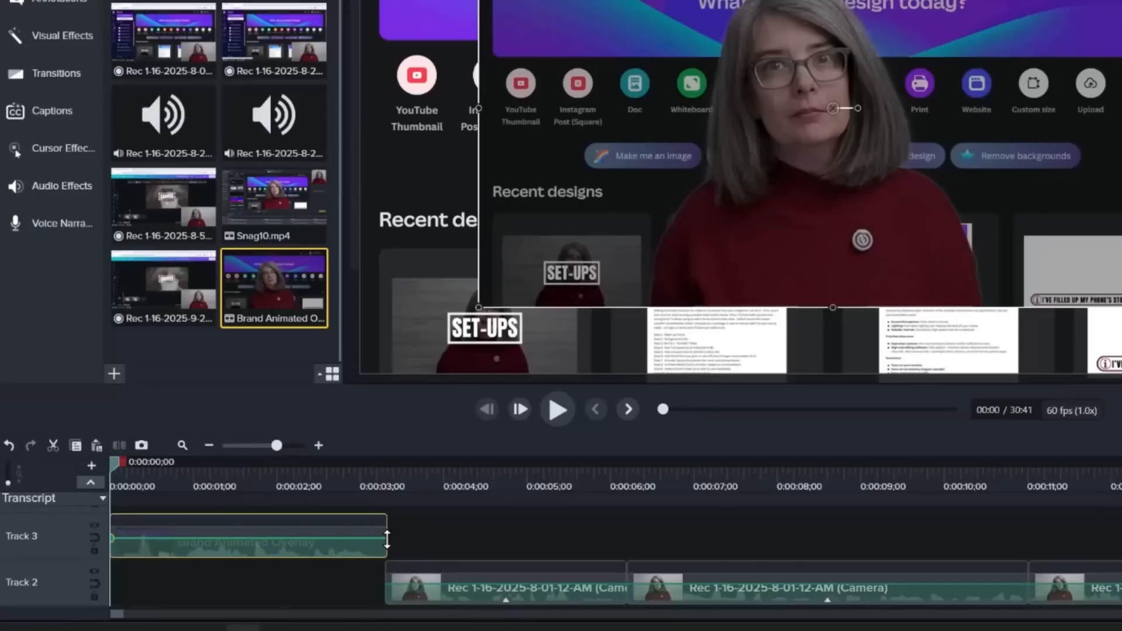
drag(386, 534, 381, 535)
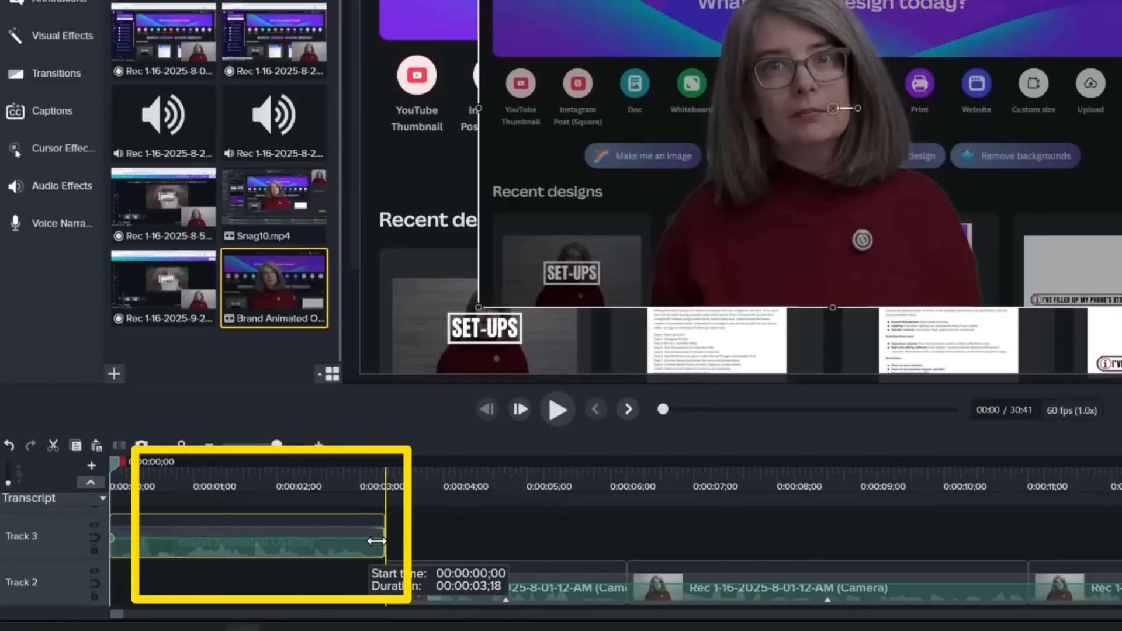
drag(377, 541, 361, 544)
Step: Move the overlay clip down into the gap on Track 2 and fit its end against the next camera clip
drag(292, 554, 288, 583)
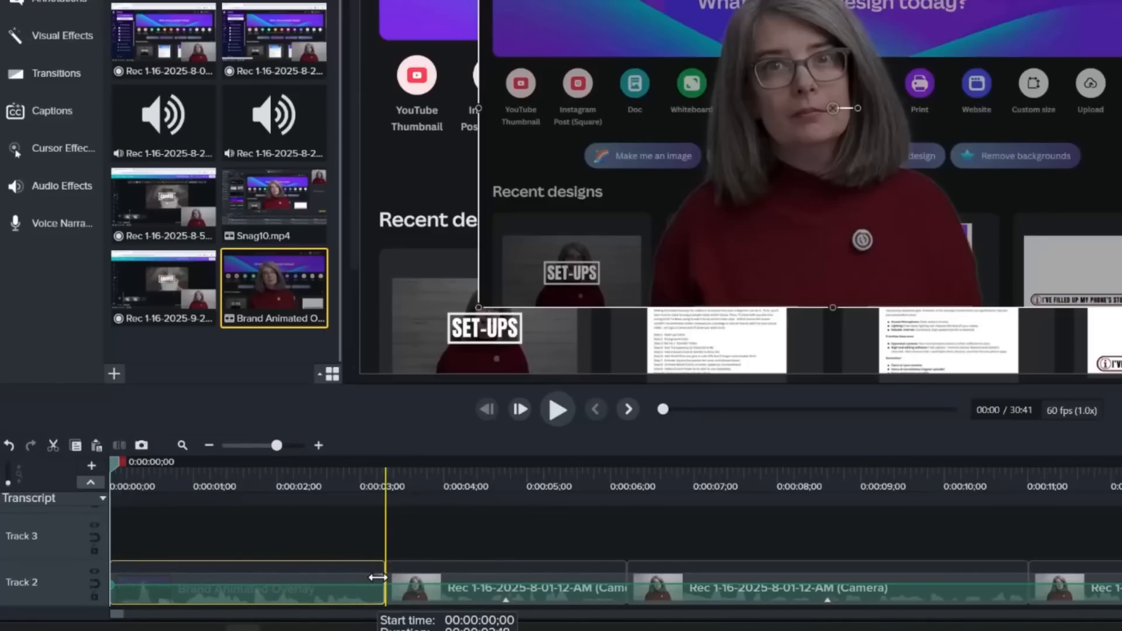
drag(378, 577, 379, 577)
scroll(380, 563, down, 2)
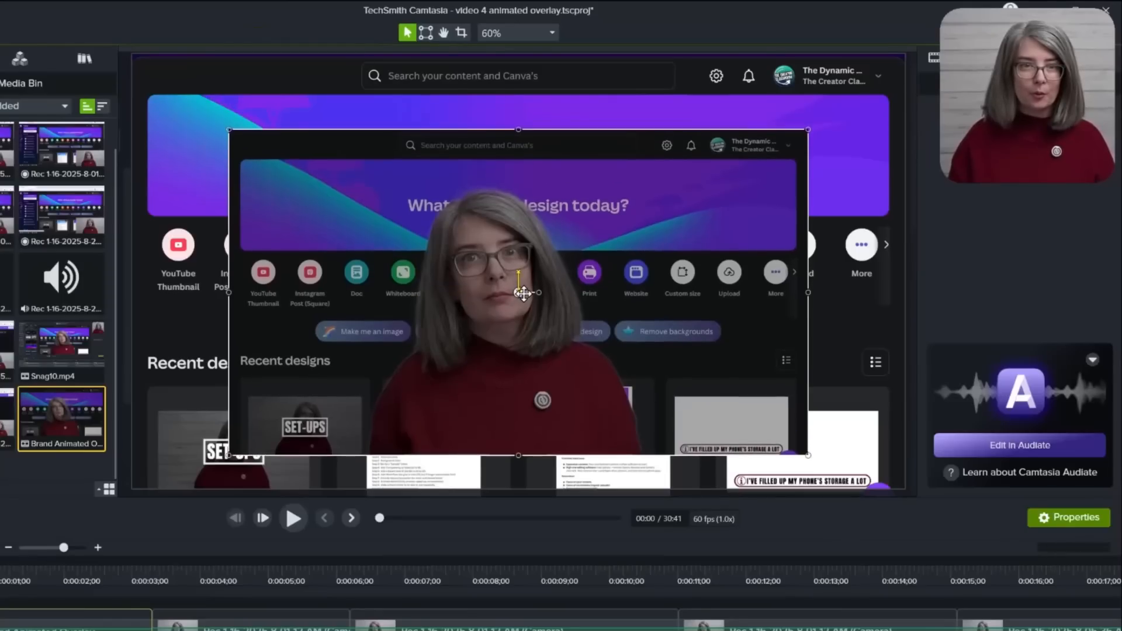
Step: Align the overlay clip with the canvas's upper-left corner, enlarge it to fill the whole canvas, and play the result
drag(384, 332, 291, 277)
drag(442, 225, 427, 222)
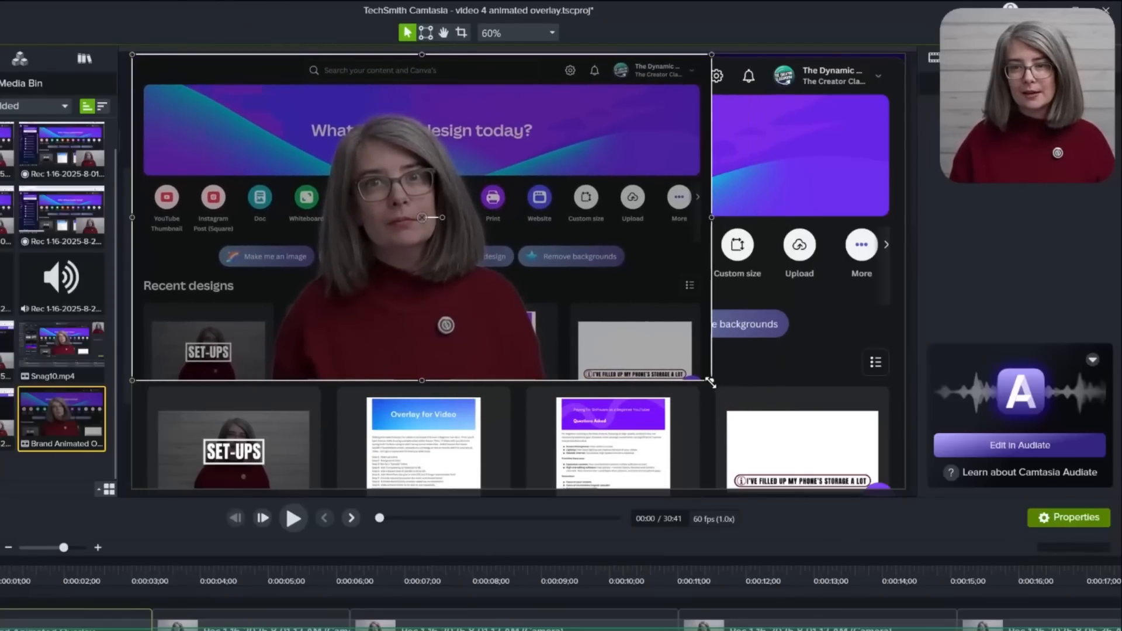
drag(710, 382, 851, 489)
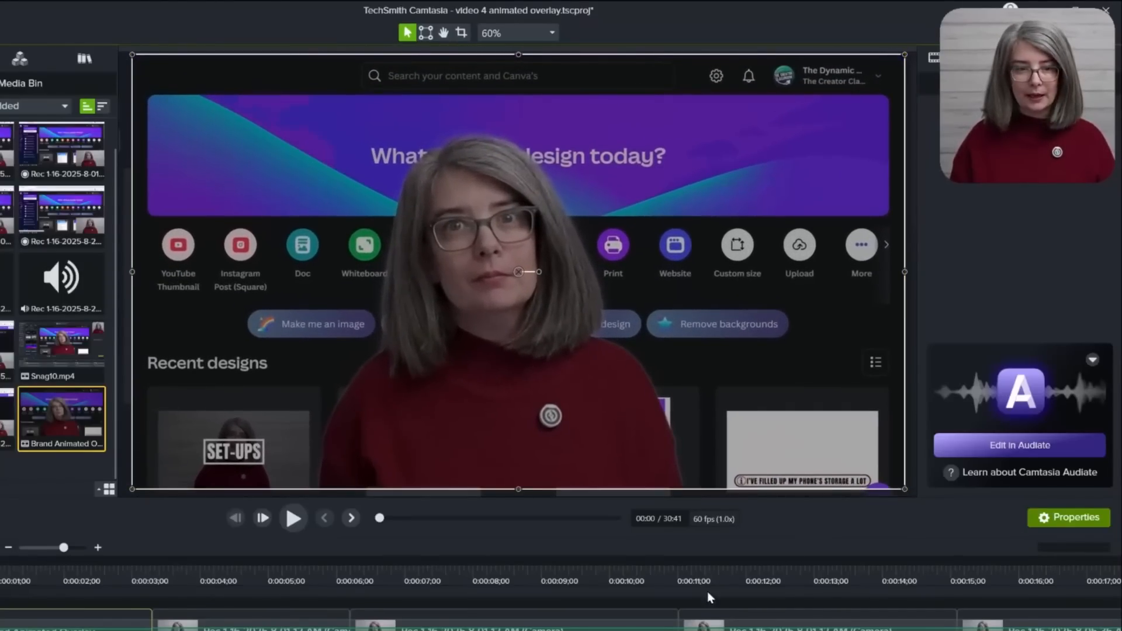
key(space)
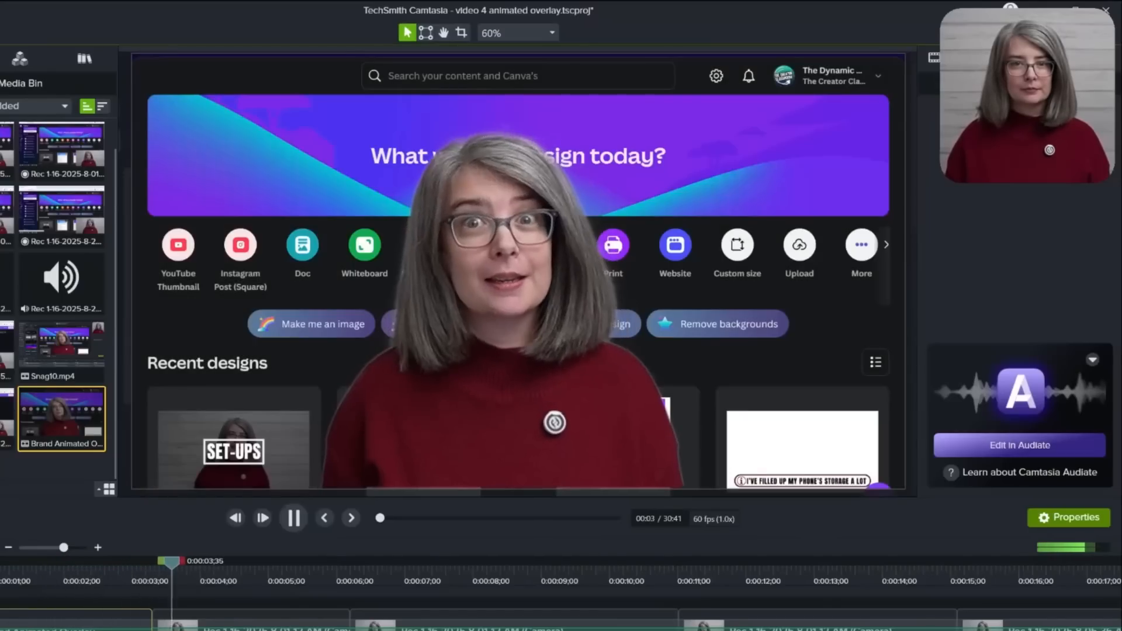
key(space)
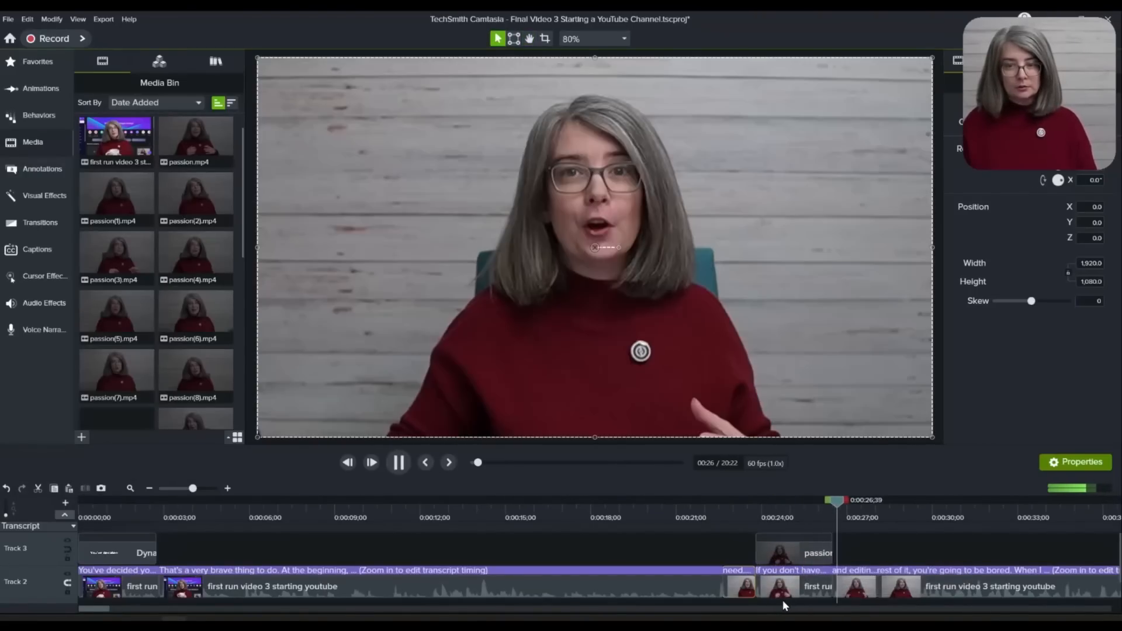
Step: In the Final Video 3 Starting a YouTube Channel project, examine the Track 2 clips beneath the passion overlays, including the LIGHTS one
click(783, 601)
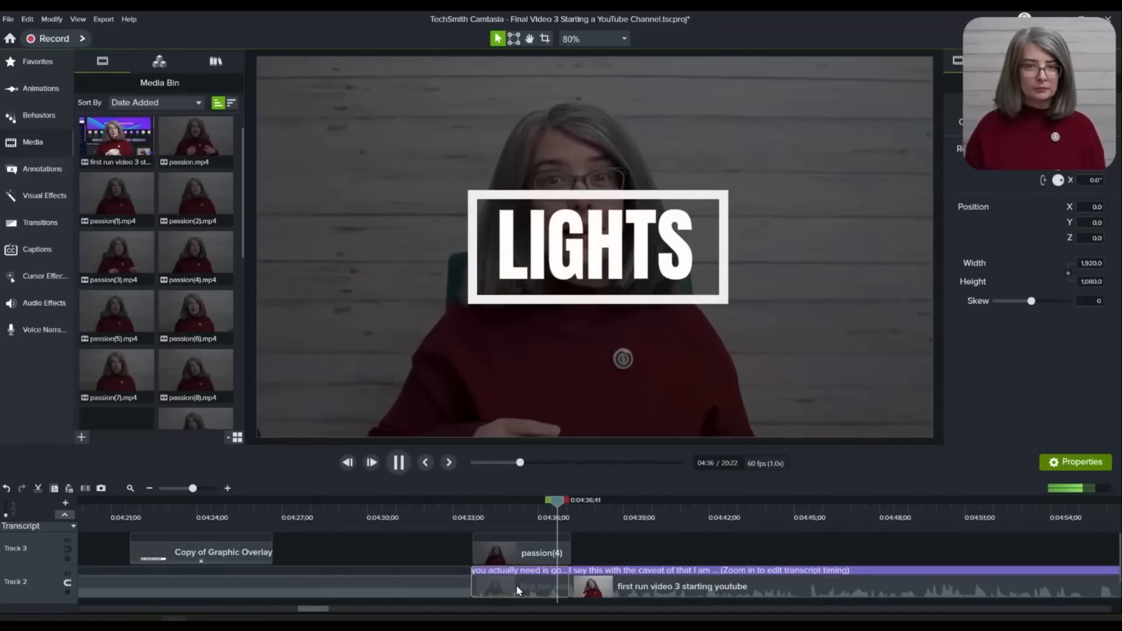
click(516, 584)
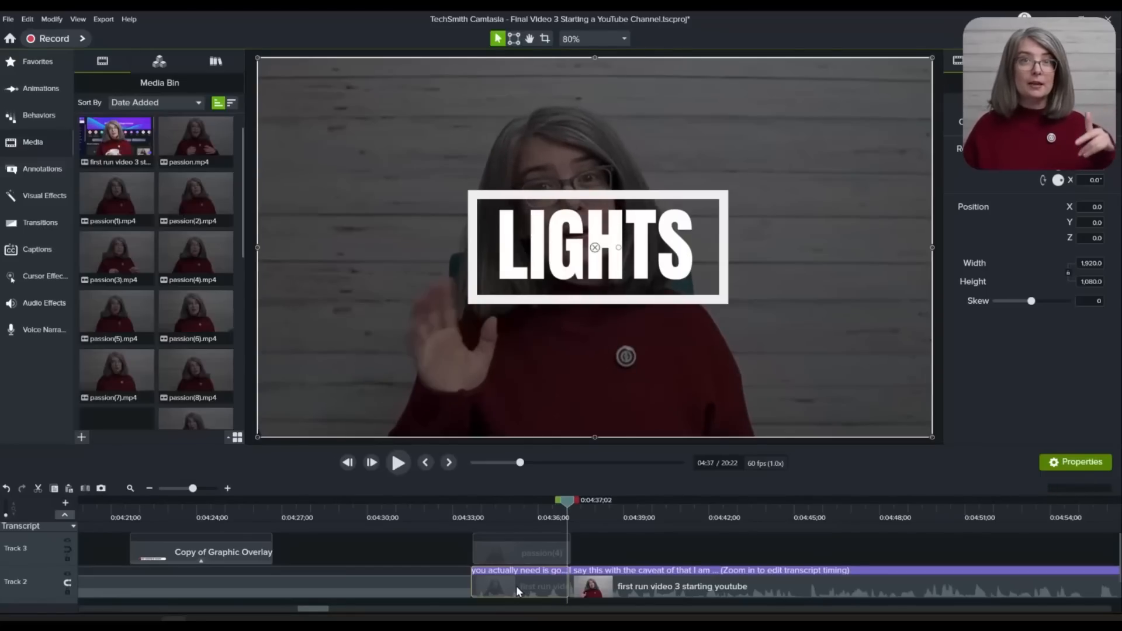